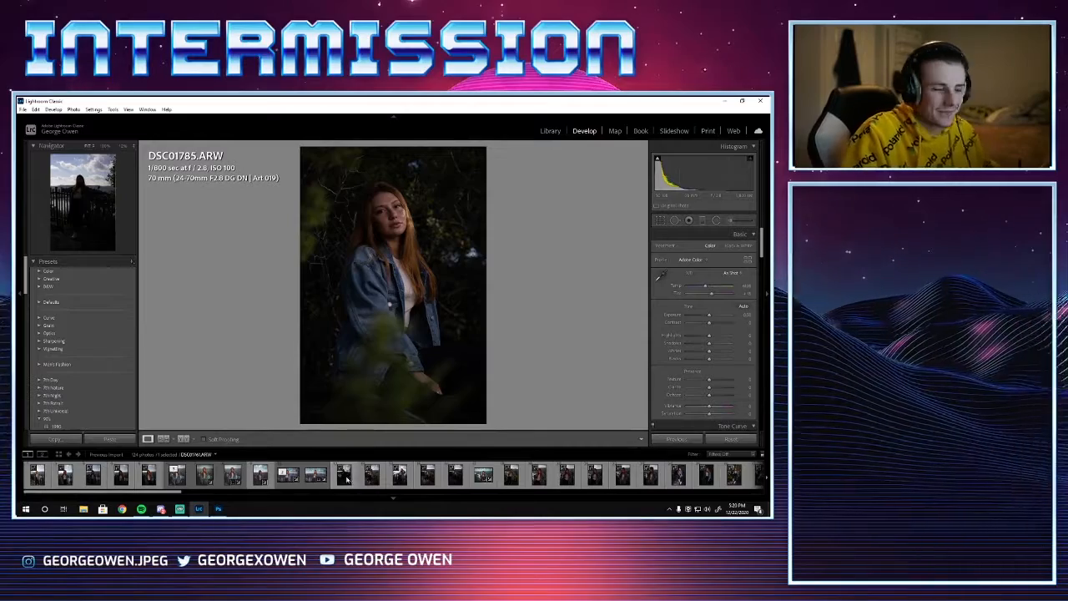
Step: Find the finished edit DSC01865-Edit.tif among the imported photos and open it for viewing
{"action": "scroll", "coordinate": [232, 476], "scroll_direction": "down", "scroll_amount": 8}
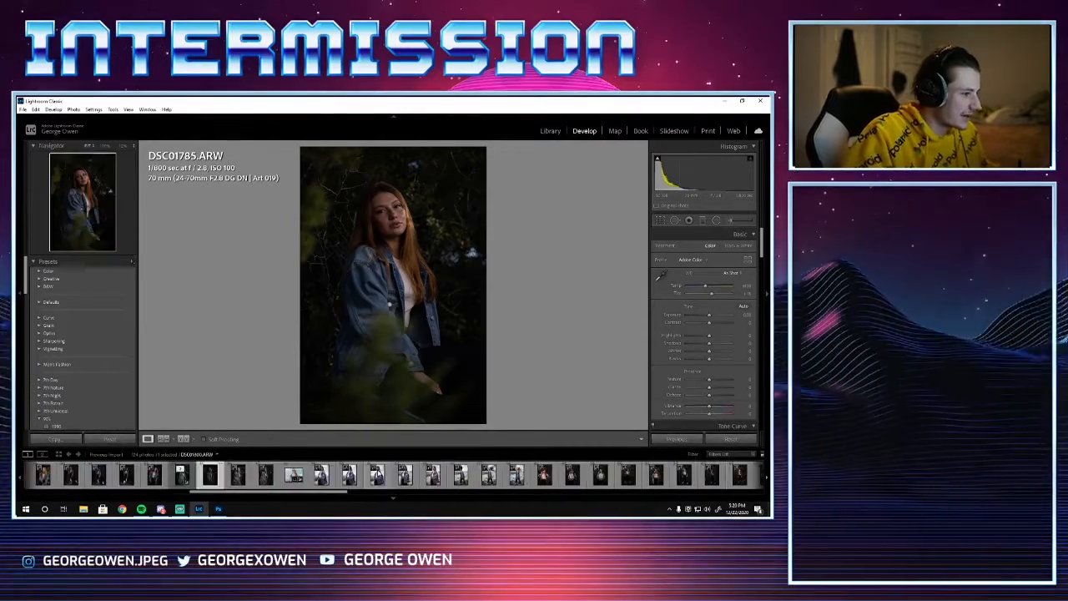
{"action": "scroll", "coordinate": [374, 473], "scroll_direction": "down", "scroll_amount": 10}
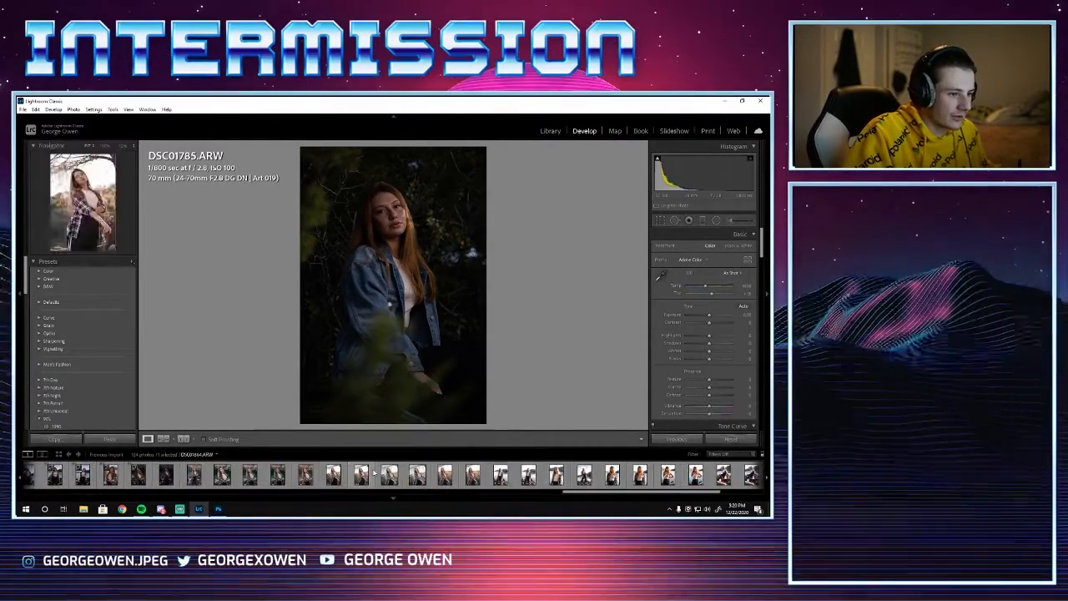
{"action": "scroll", "coordinate": [374, 473], "scroll_direction": "down", "scroll_amount": 5}
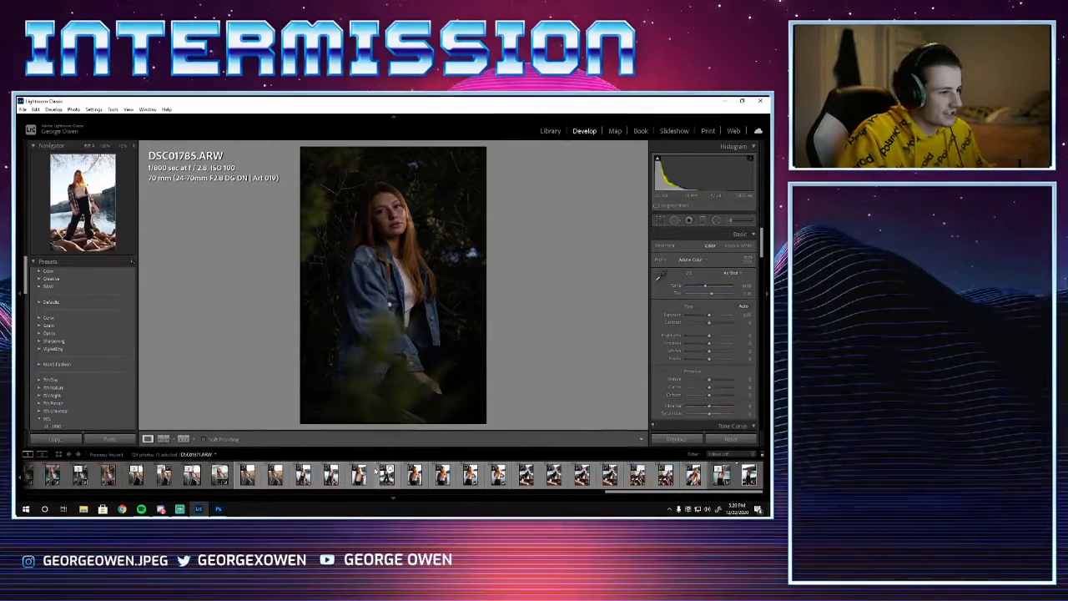
{"action": "left_click", "coordinate": [191, 477]}
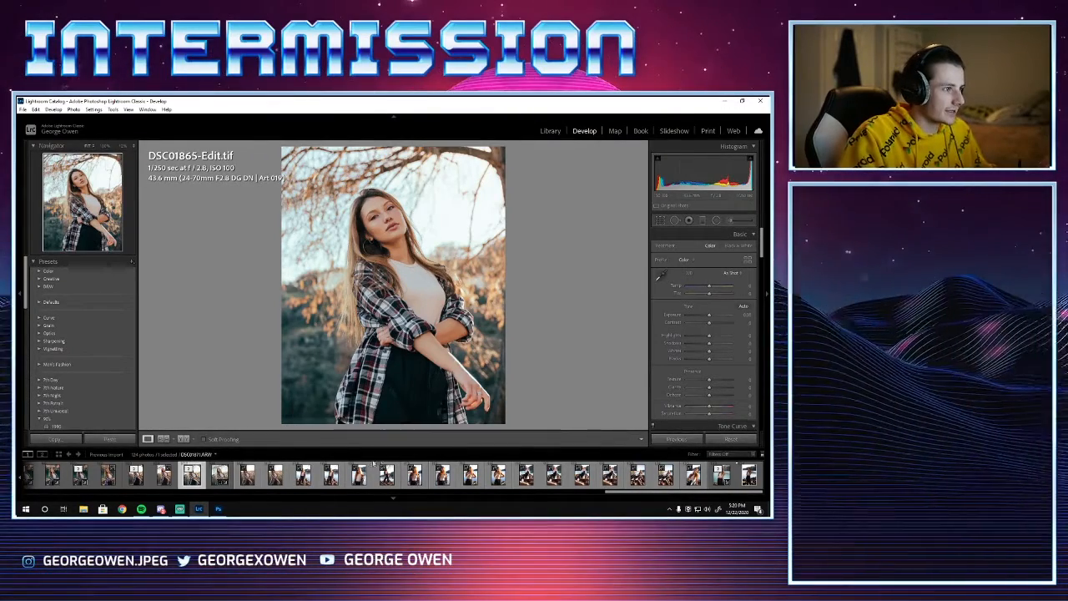
Step: Reset all develop settings of the raw photo DSC01865.ARW and compare it with the finished DSC01865-Edit.tif
{"action": "left_click", "coordinate": [219, 474]}
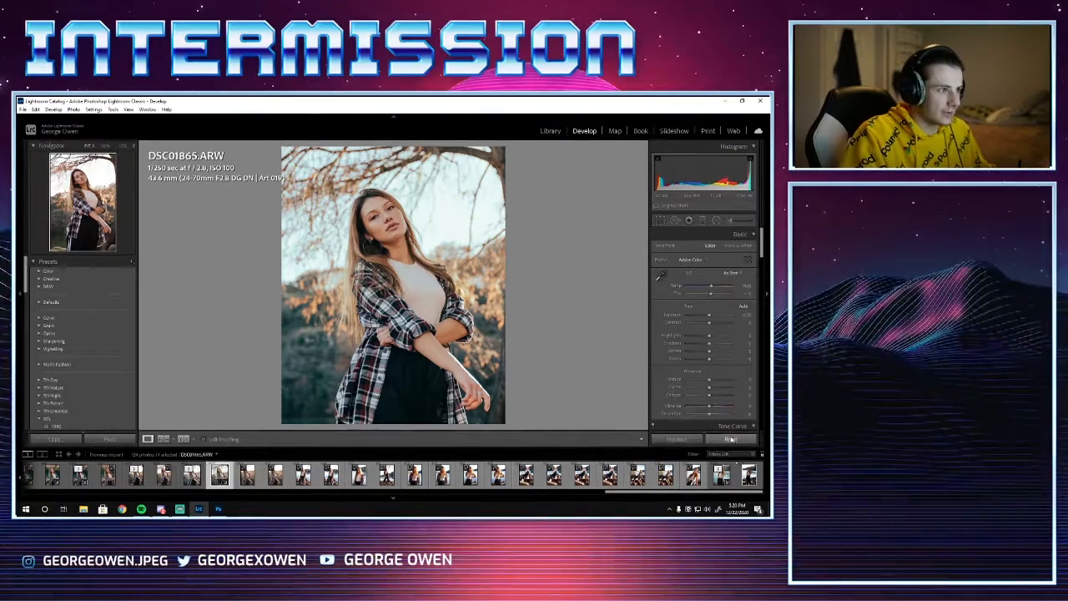
{"action": "left_click", "coordinate": [730, 438]}
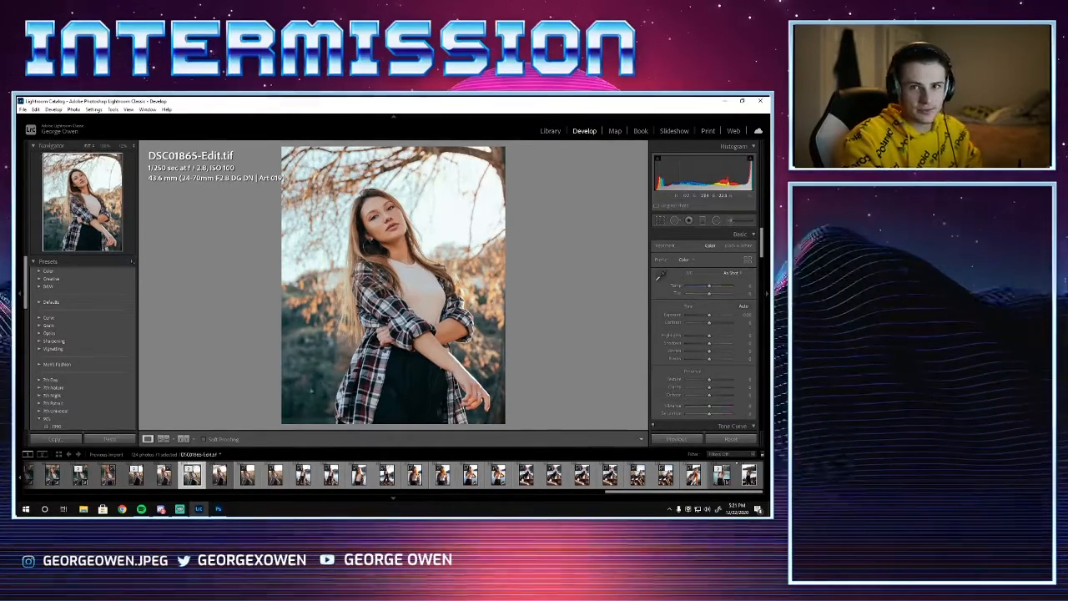
{"action": "key", "text": "Left"}
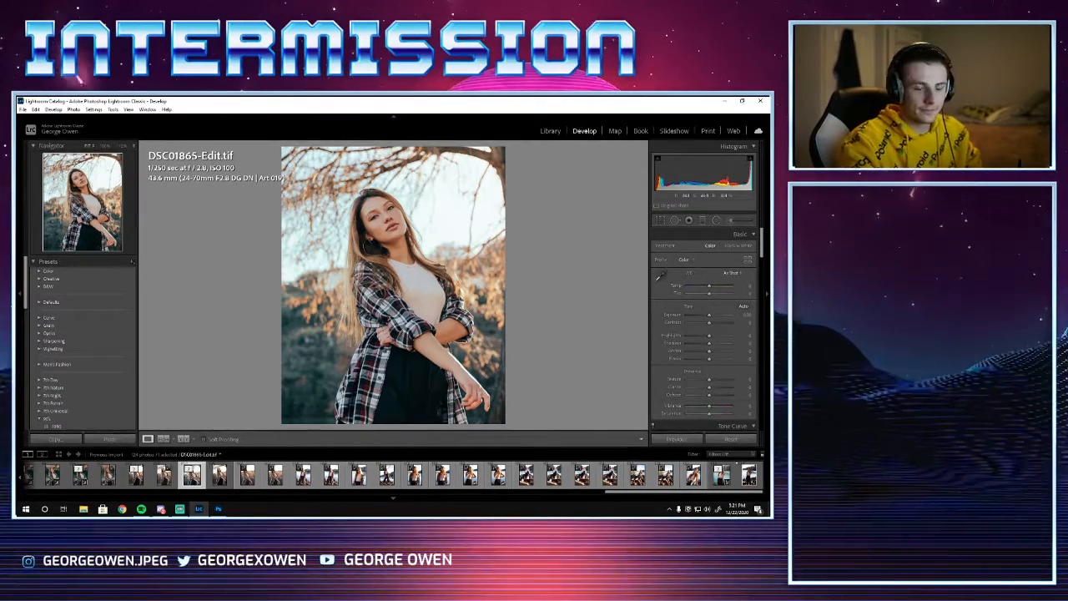
{"action": "left_click", "coordinate": [219, 476]}
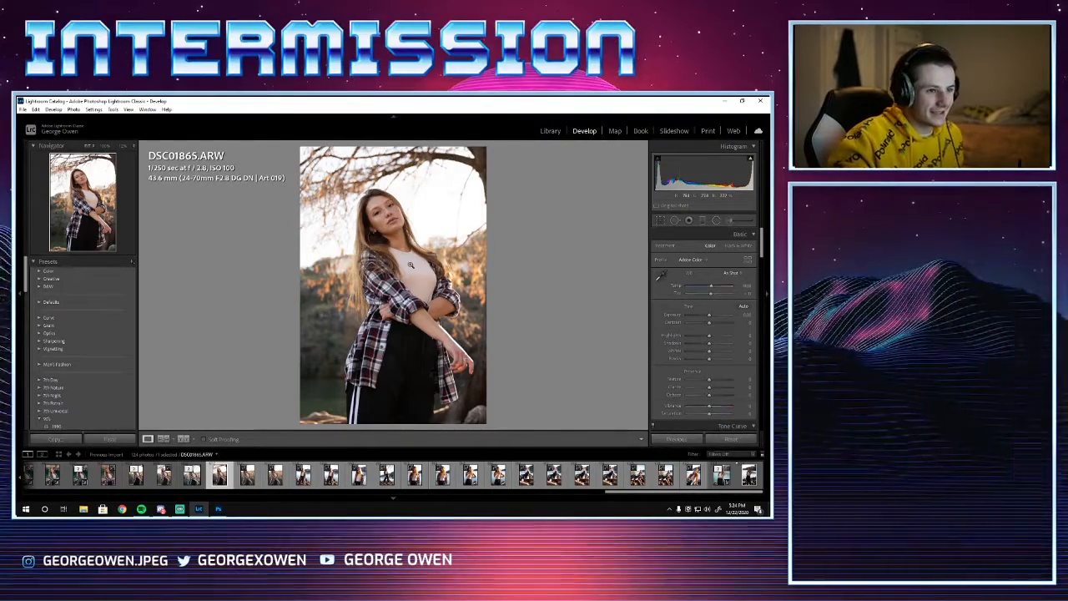
Step: Shape the point tone curve of DSC01865.ARW into an S, darkening the shadows and brightening the highlights
{"action": "scroll", "coordinate": [659, 298], "scroll_direction": "down", "scroll_amount": 5}
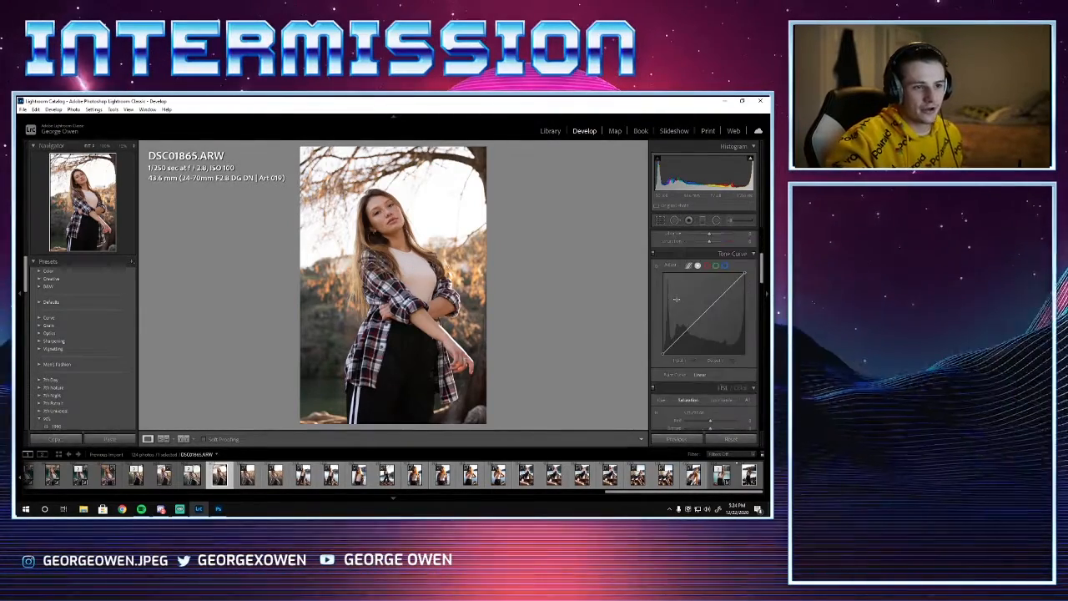
{"action": "scroll", "coordinate": [676, 302], "scroll_direction": "up", "scroll_amount": 5}
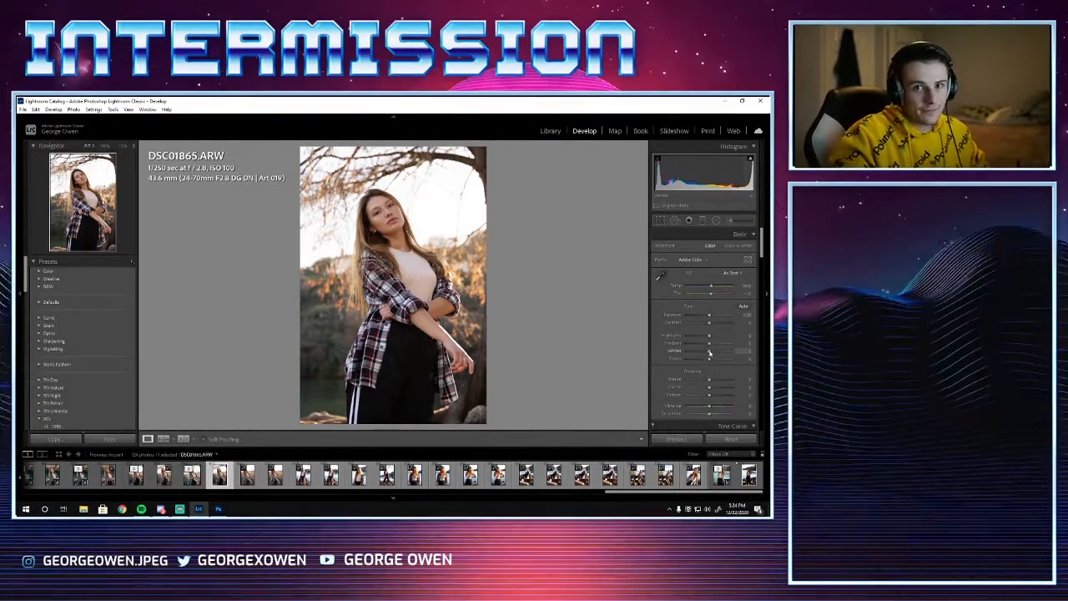
{"action": "scroll", "coordinate": [709, 353], "scroll_direction": "down", "scroll_amount": 3}
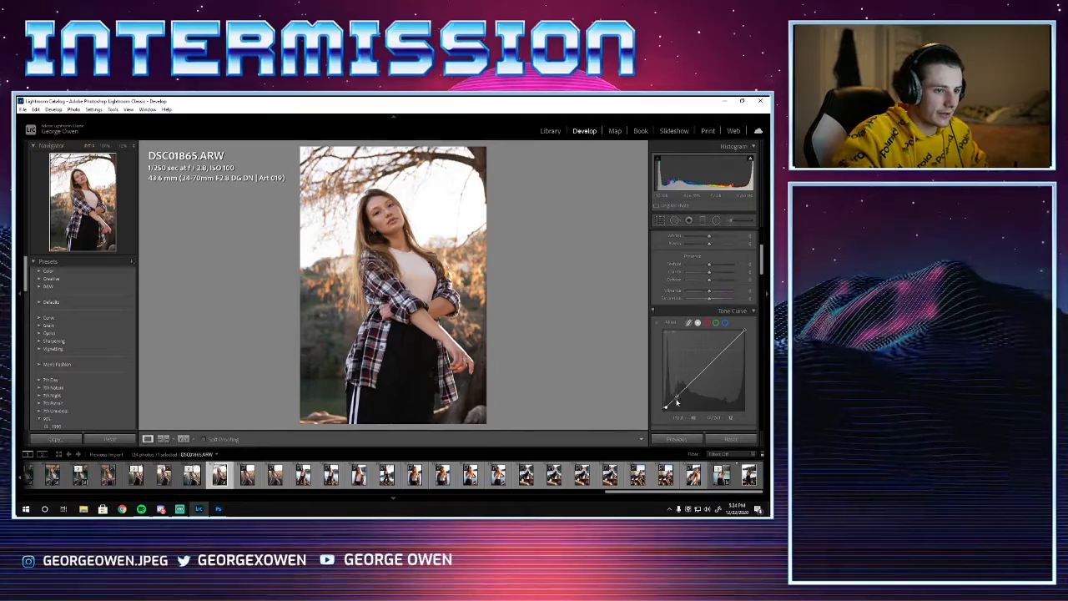
{"action": "left_click_drag", "start_coordinate": [676, 403], "coordinate": [704, 367]}
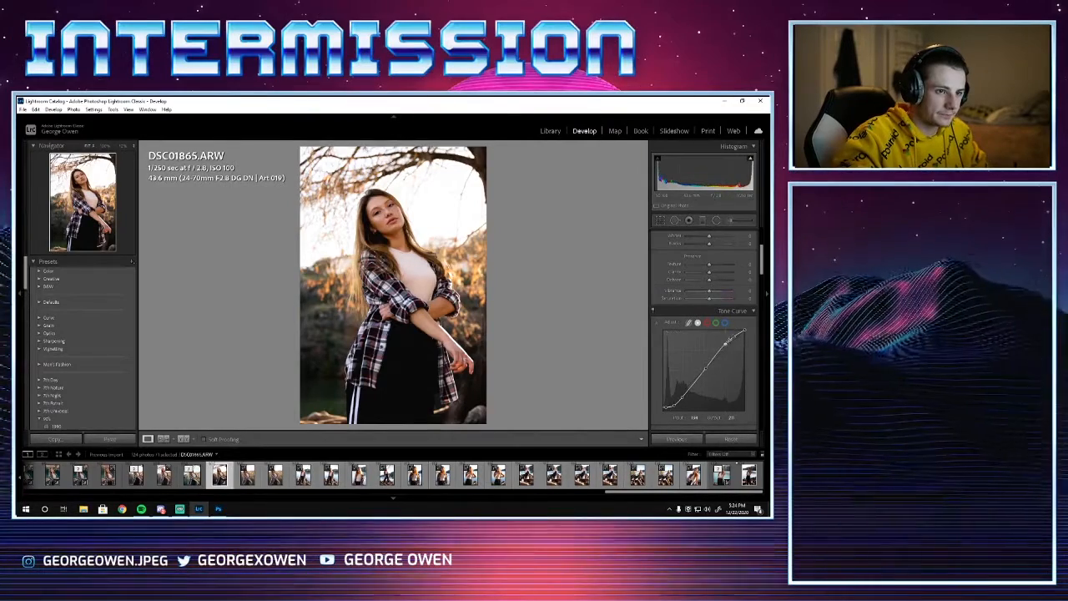
{"action": "left_click_drag", "start_coordinate": [735, 338], "coordinate": [734, 337]}
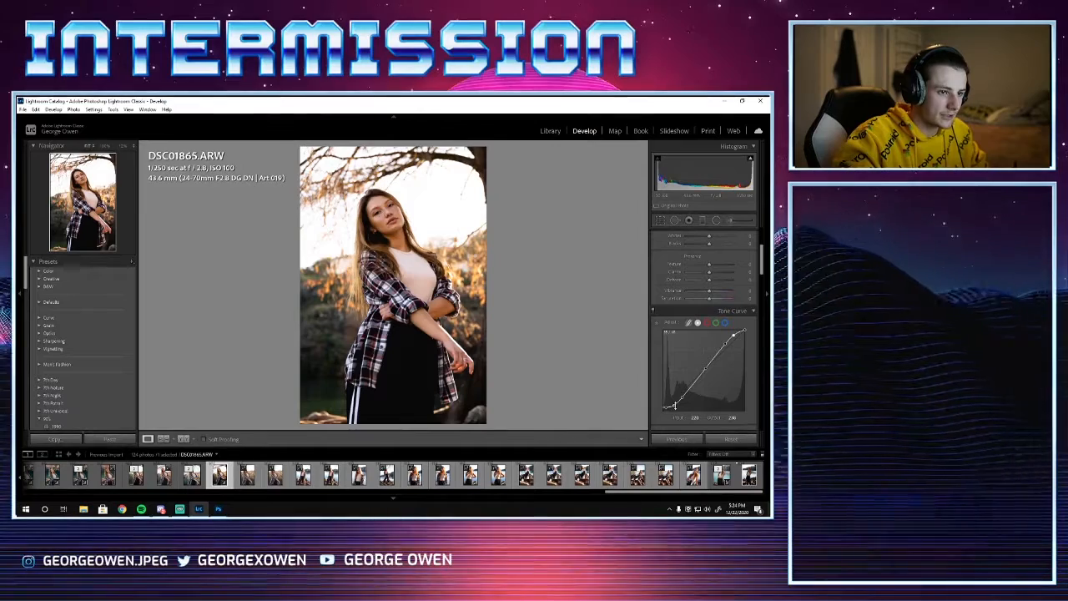
Step: Refine the tone curve by lifting its shadow point, lowering the midtones slightly and smoothing the highlights to a single point
{"action": "left_click_drag", "start_coordinate": [674, 404], "coordinate": [681, 401]}
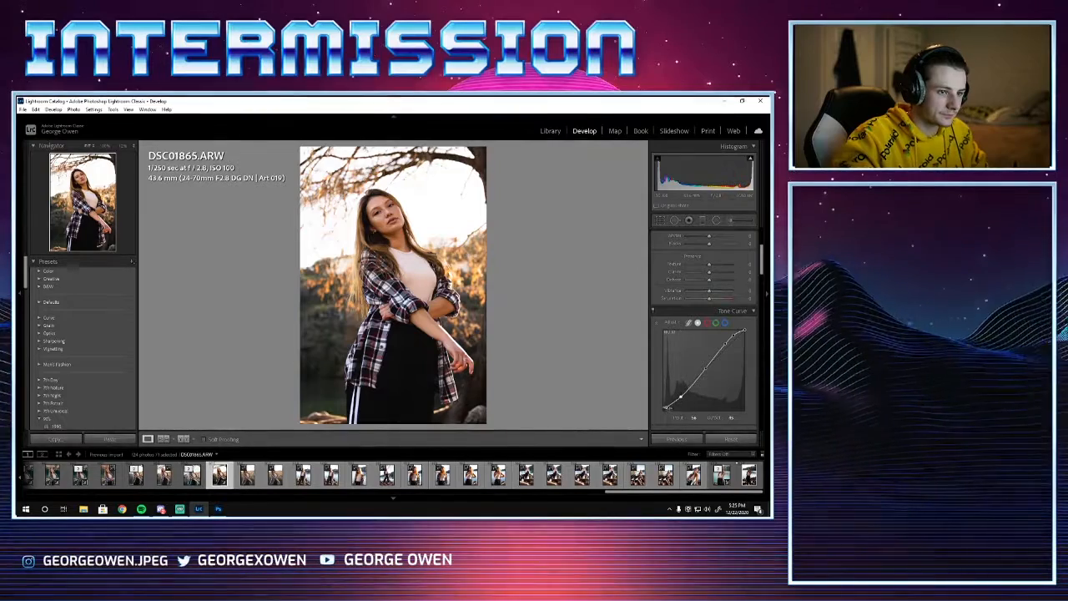
{"action": "left_click_drag", "start_coordinate": [664, 409], "coordinate": [661, 411]}
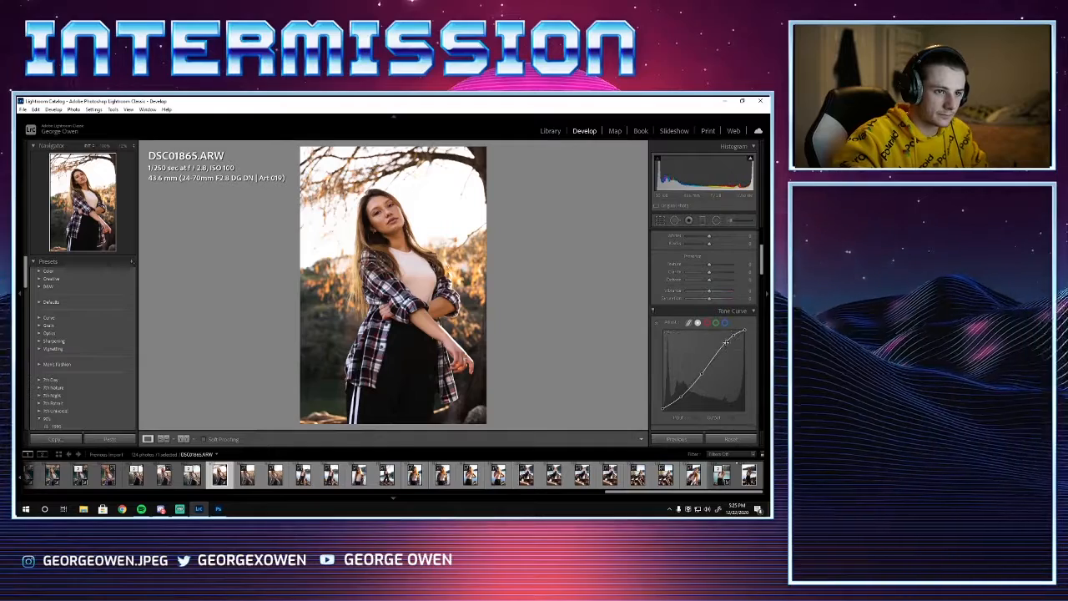
{"action": "left_click_drag", "start_coordinate": [726, 342], "coordinate": [724, 346]}
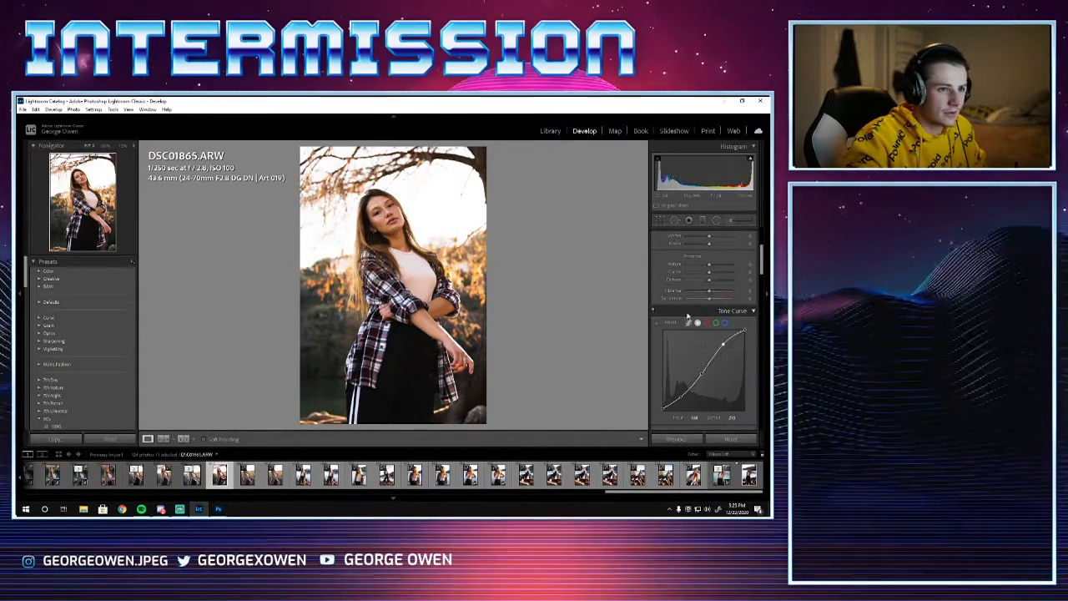
Step: Lower the exposure slightly and set Highlights to about -24, Shadows to about +19 and Whites to about -44
{"action": "scroll", "coordinate": [709, 317], "scroll_direction": "up", "scroll_amount": 5}
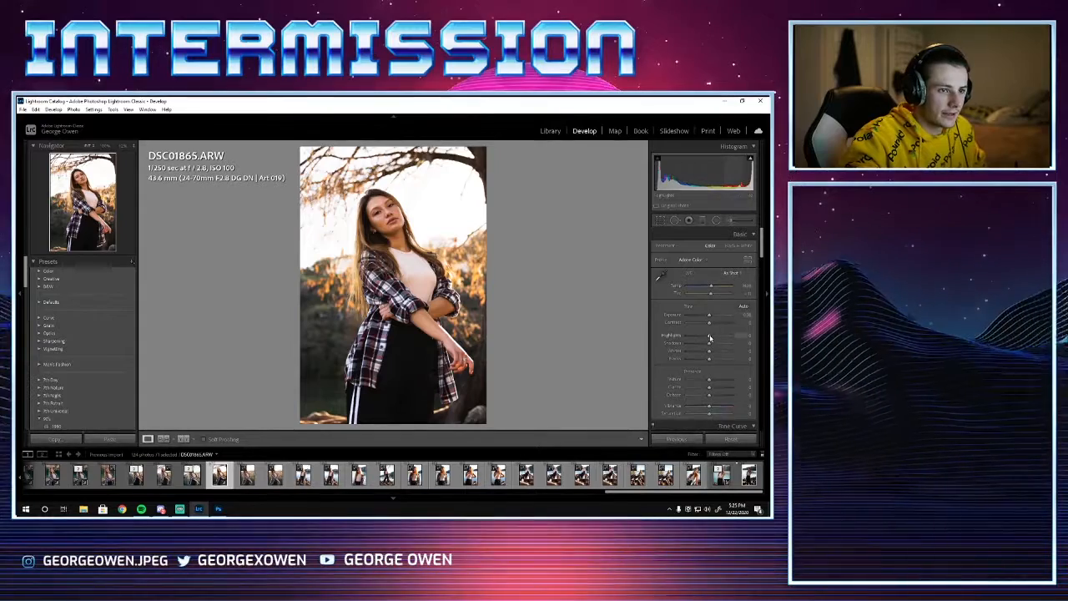
{"action": "mouse_move", "coordinate": [709, 337]}
{"action": "left_mouse_down"}
{"action": "mouse_move", "coordinate": [698, 336]}
{"action": "mouse_move", "coordinate": [707, 317]}
{"action": "left_mouse_up"}
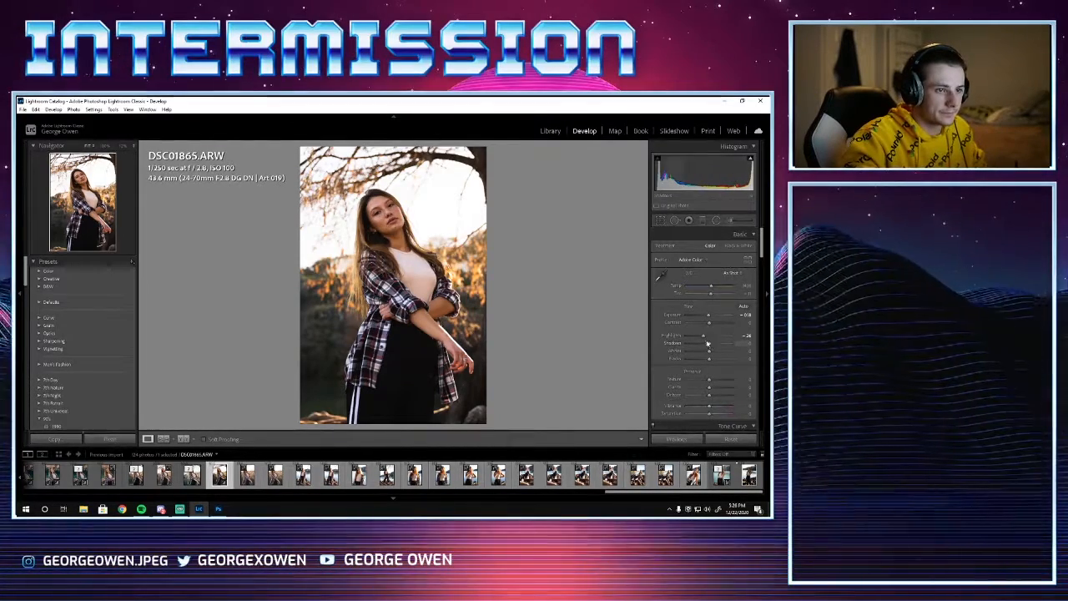
{"action": "left_click_drag", "start_coordinate": [711, 344], "coordinate": [714, 346]}
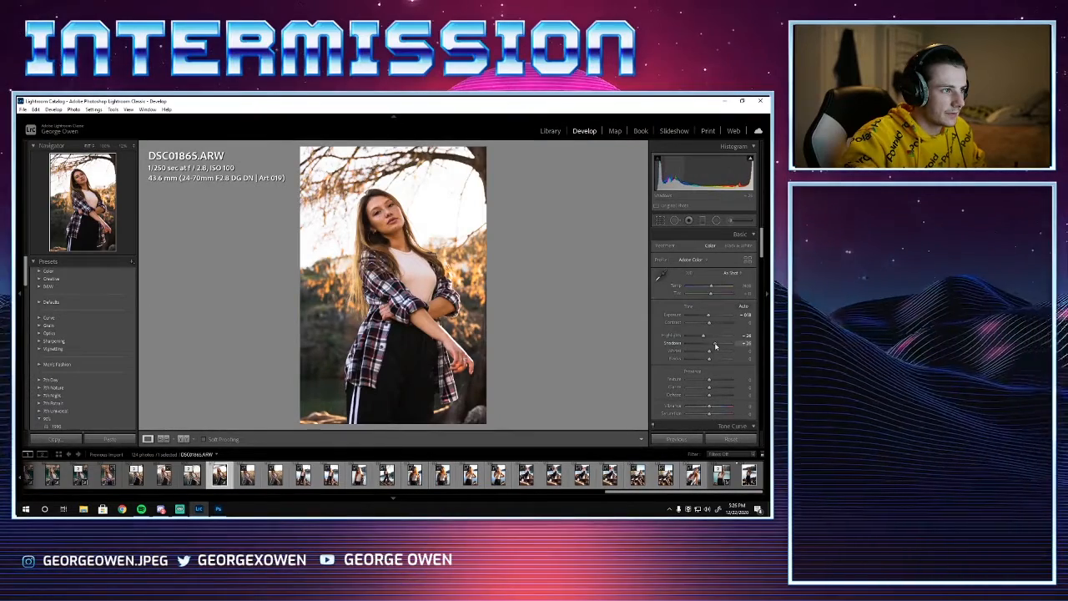
{"action": "left_click_drag", "start_coordinate": [715, 346], "coordinate": [694, 353]}
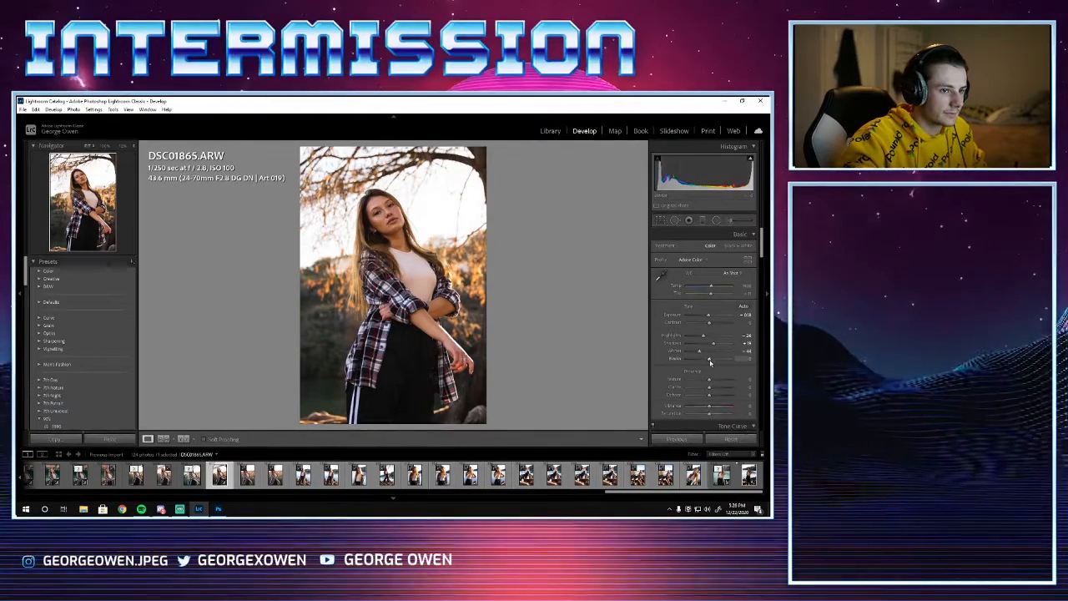
{"action": "left_click_drag", "start_coordinate": [713, 361], "coordinate": [710, 361]}
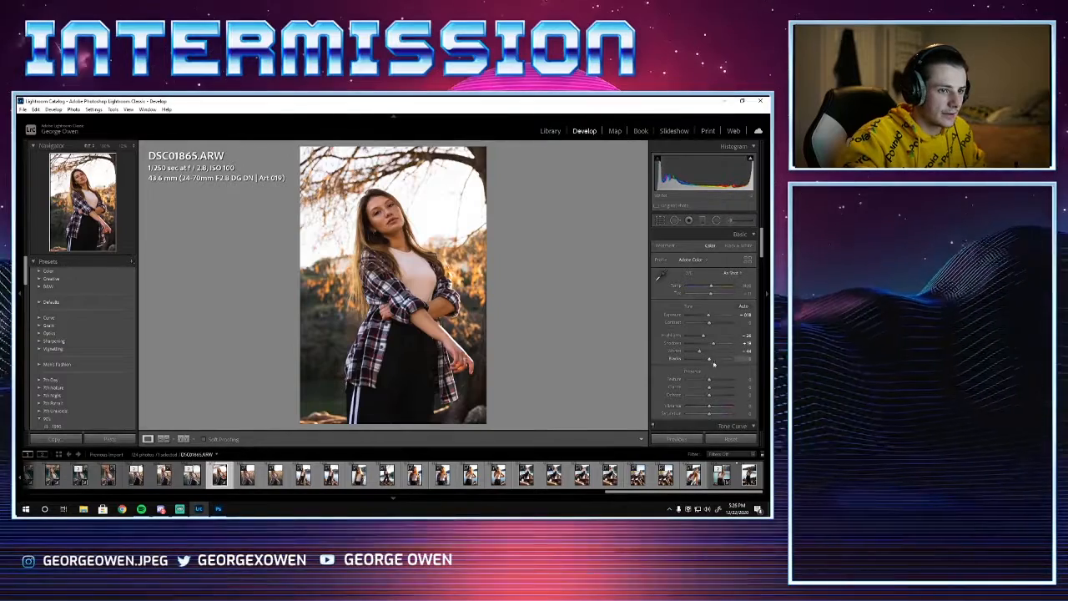
Step: Raise the vibrance moderately, lower the saturation by a similar amount and add a little contrast
{"action": "scroll", "coordinate": [731, 374], "scroll_direction": "down", "scroll_amount": 3}
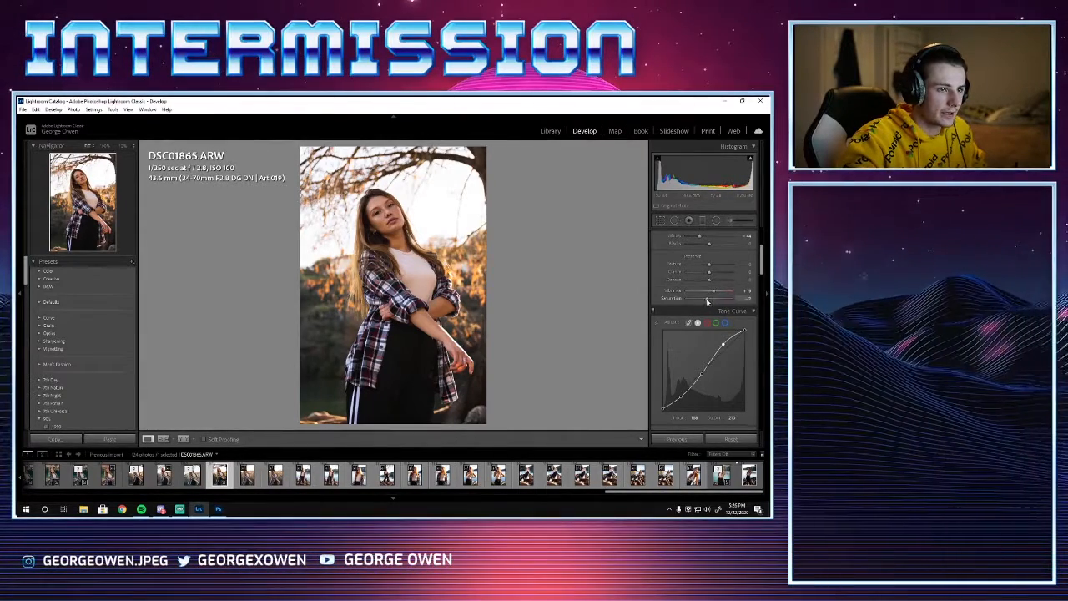
{"action": "left_click_drag", "start_coordinate": [707, 301], "coordinate": [706, 301]}
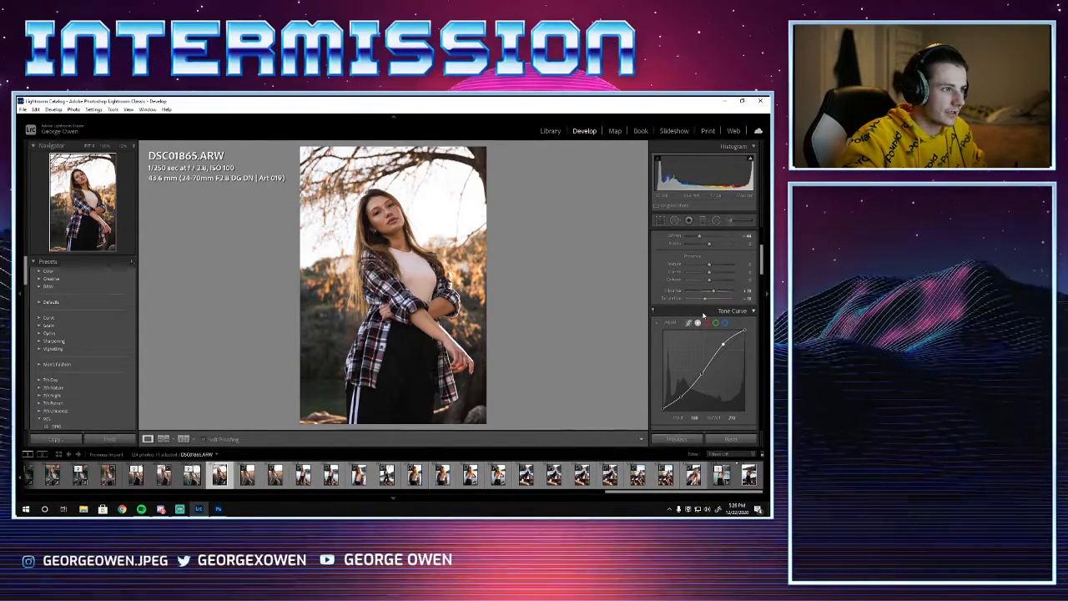
{"action": "scroll", "coordinate": [685, 309], "scroll_direction": "down", "scroll_amount": 2}
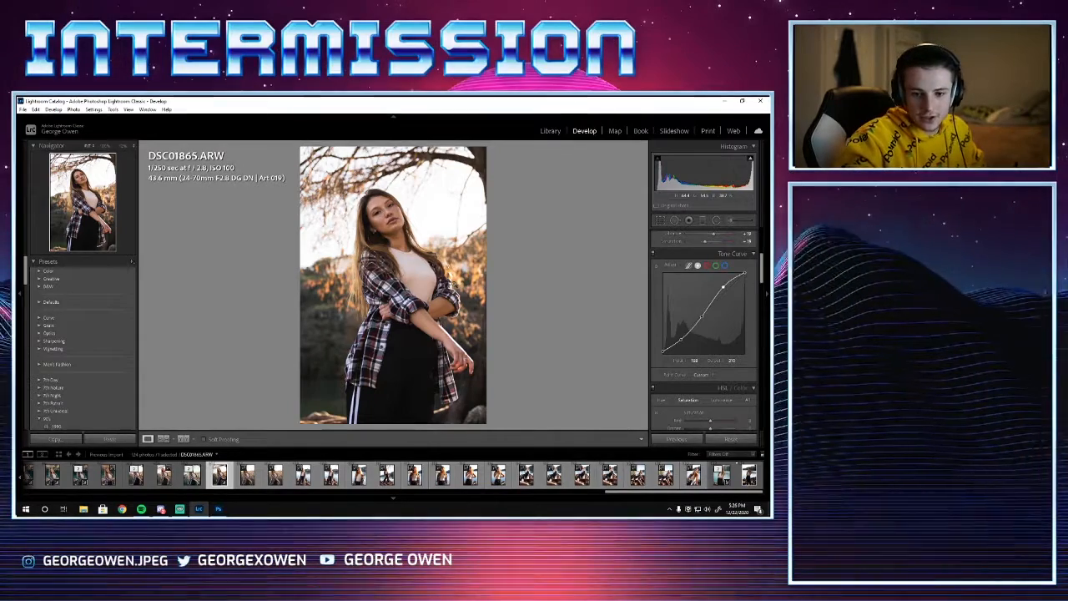
{"action": "scroll", "coordinate": [710, 351], "scroll_direction": "up", "scroll_amount": 5}
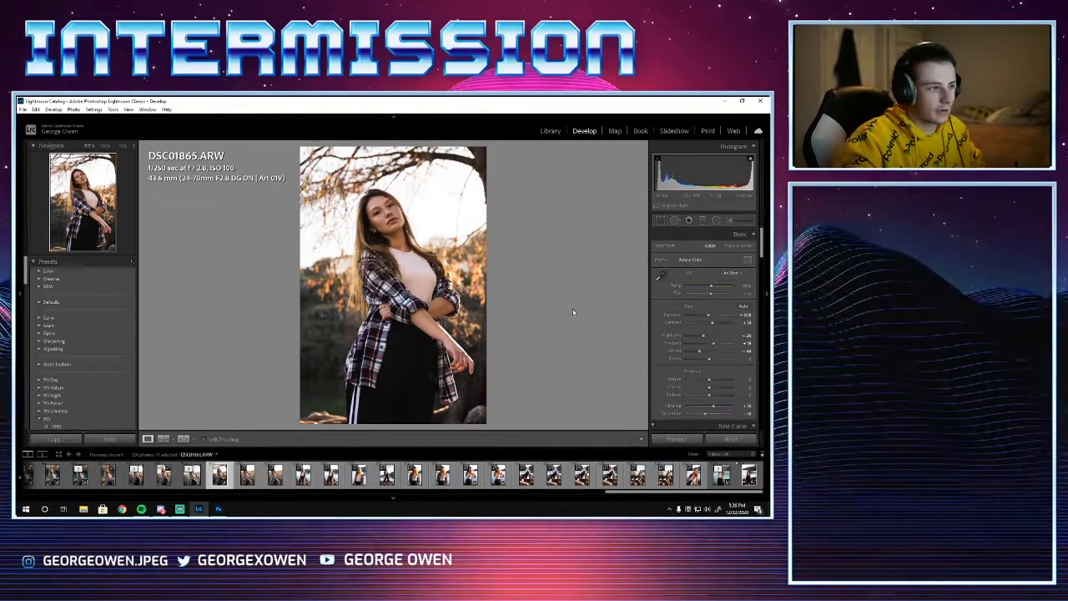
Step: View the tone curve's individual colour channels
{"action": "scroll", "coordinate": [693, 326], "scroll_direction": "down", "scroll_amount": 4}
{"action": "scroll", "coordinate": [693, 326], "scroll_direction": "down", "scroll_amount": 5}
{"action": "scroll", "coordinate": [696, 327], "scroll_direction": "up", "scroll_amount": 5}
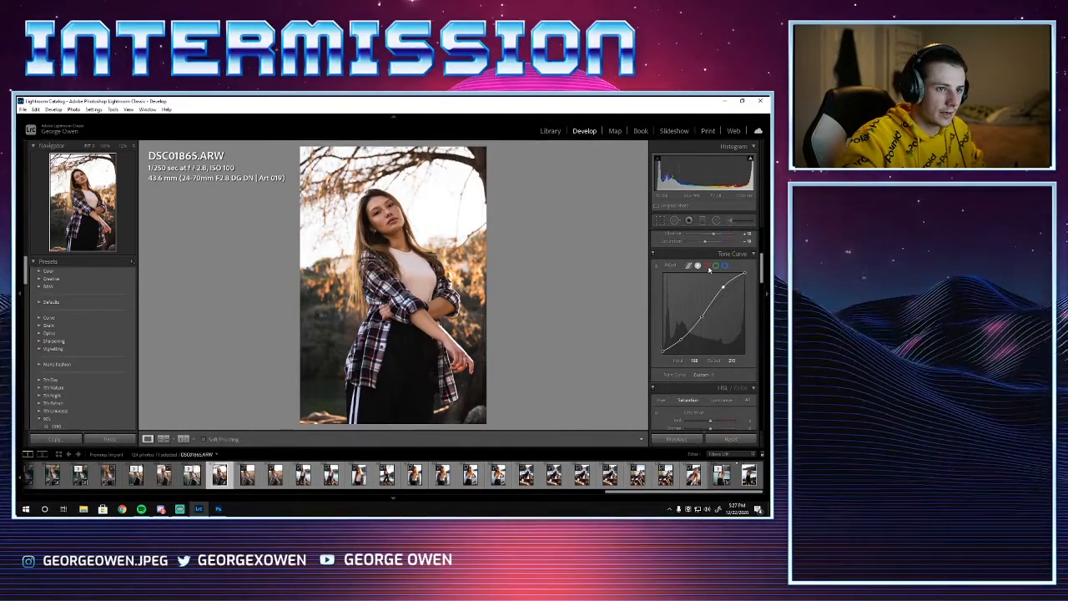
{"action": "left_click", "coordinate": [708, 266]}
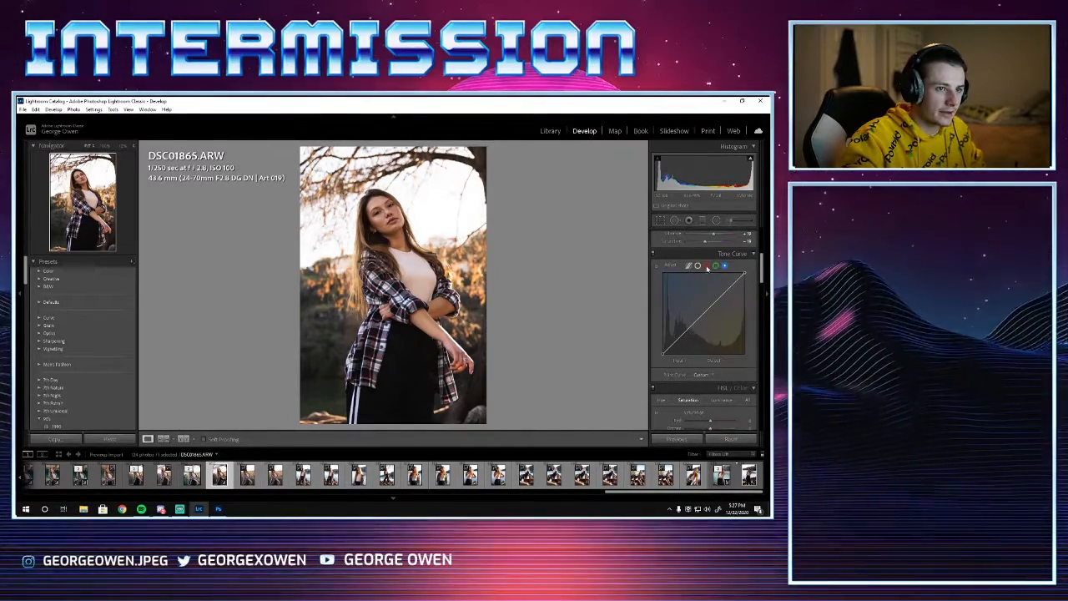
Step: Enable the lens profile corrections for the Sigma 24-70mm F2.8 lens
{"action": "scroll", "coordinate": [673, 323], "scroll_direction": "down", "scroll_amount": 4}
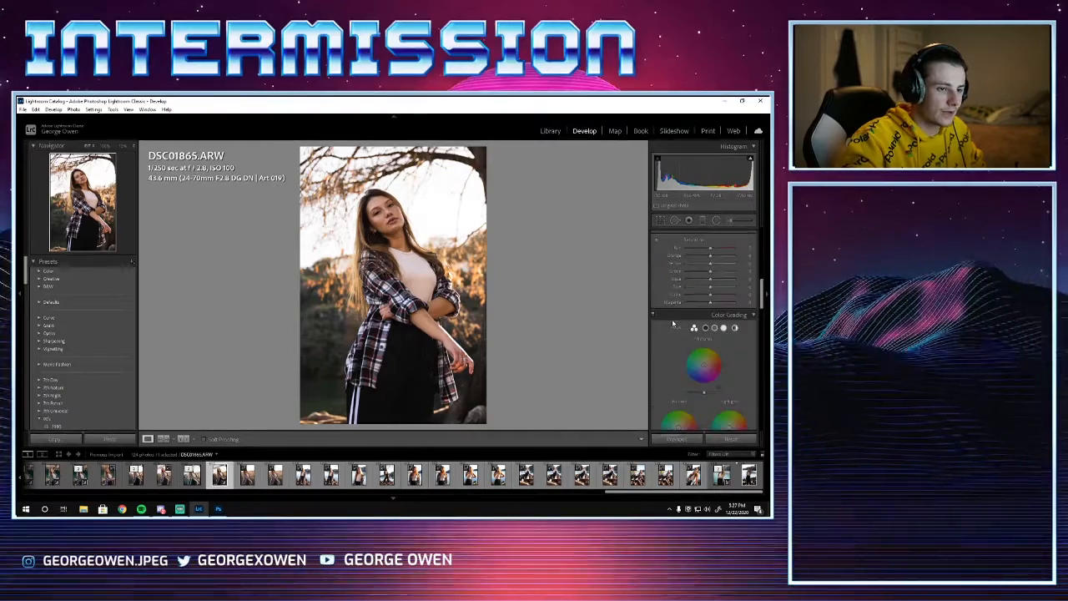
{"action": "scroll", "coordinate": [673, 333], "scroll_direction": "down", "scroll_amount": 5}
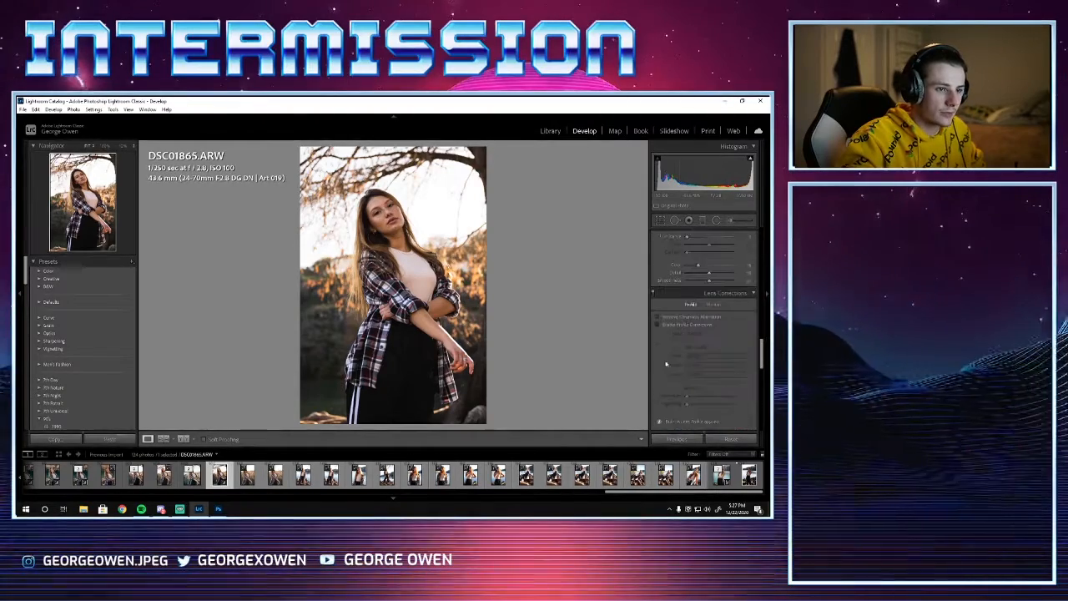
{"action": "left_click", "coordinate": [658, 325]}
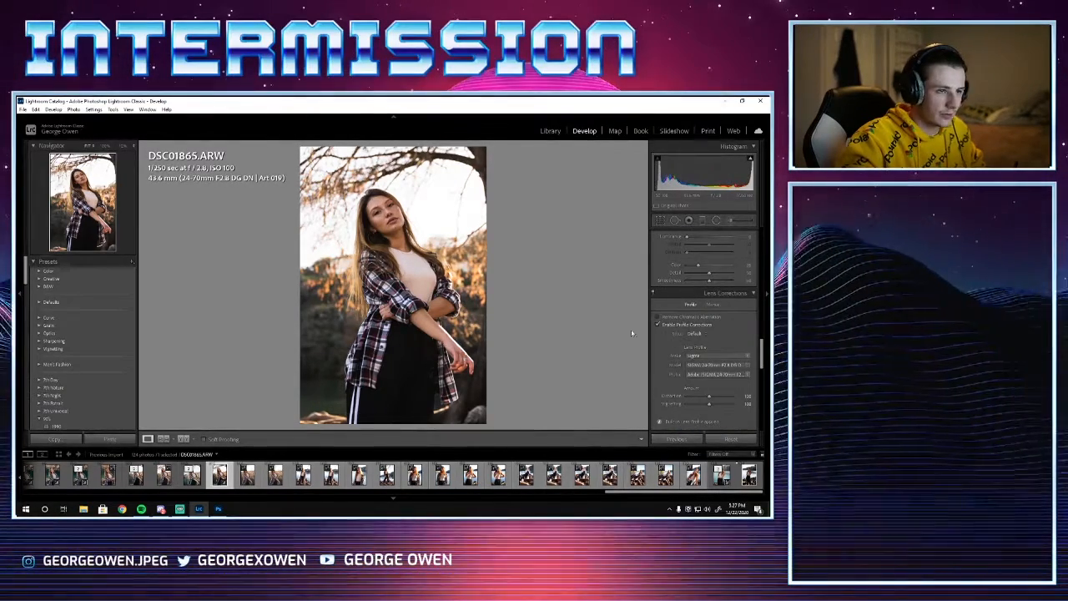
{"action": "scroll", "coordinate": [684, 339], "scroll_direction": "up", "scroll_amount": 2}
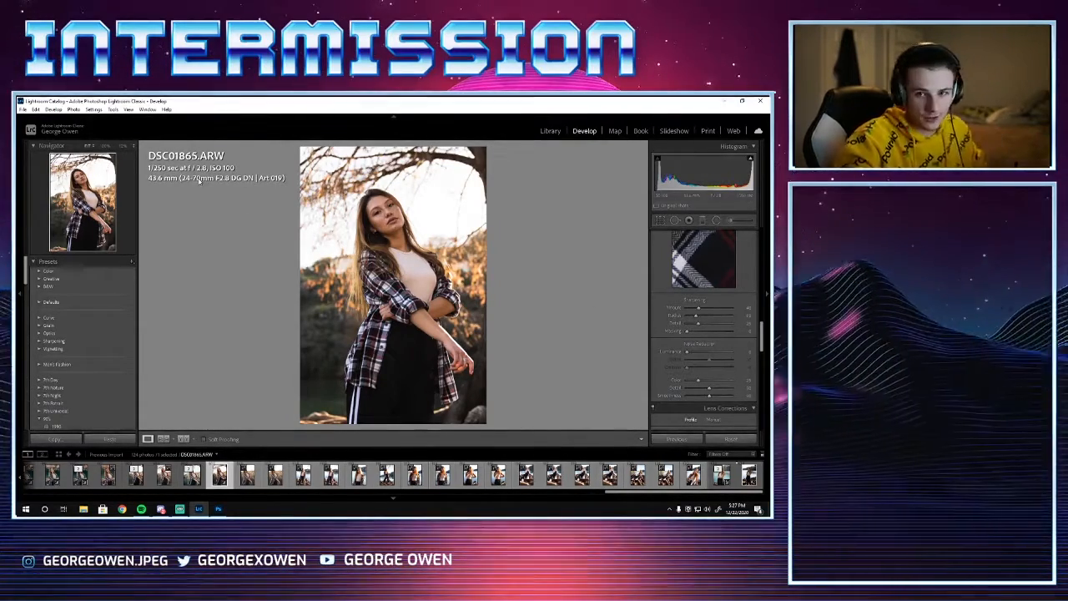
{"action": "scroll", "coordinate": [709, 351], "scroll_direction": "down", "scroll_amount": 2}
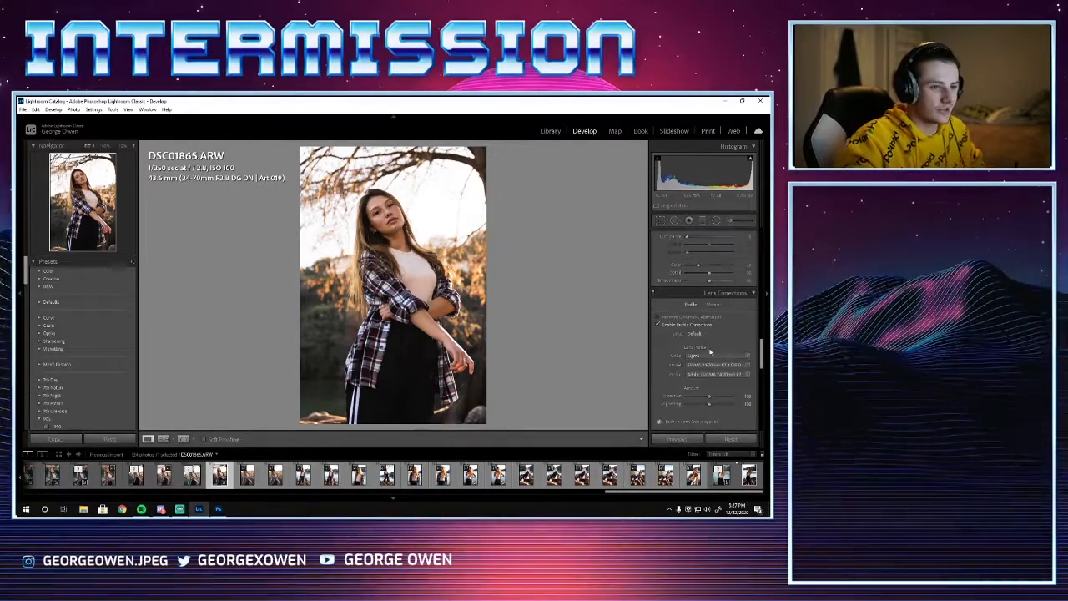
Step: Compare the photo with and without the lens profile corrections, leaving them enabled
{"action": "left_click", "coordinate": [657, 326]}
{"action": "left_click", "coordinate": [658, 325]}
{"action": "left_click", "coordinate": [657, 326]}
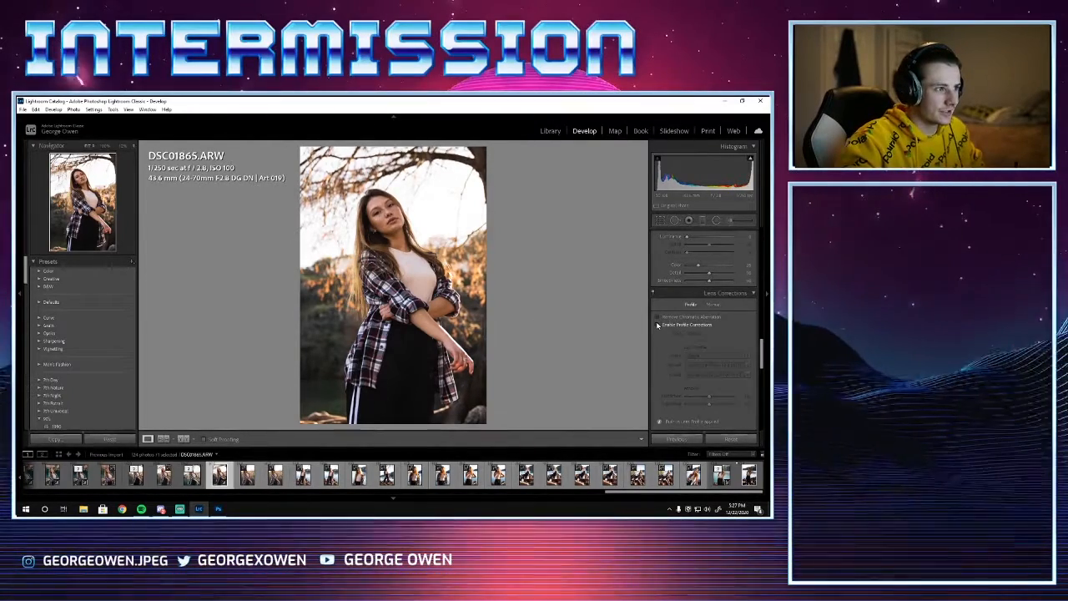
{"action": "left_click", "coordinate": [657, 325]}
{"action": "left_click", "coordinate": [658, 325]}
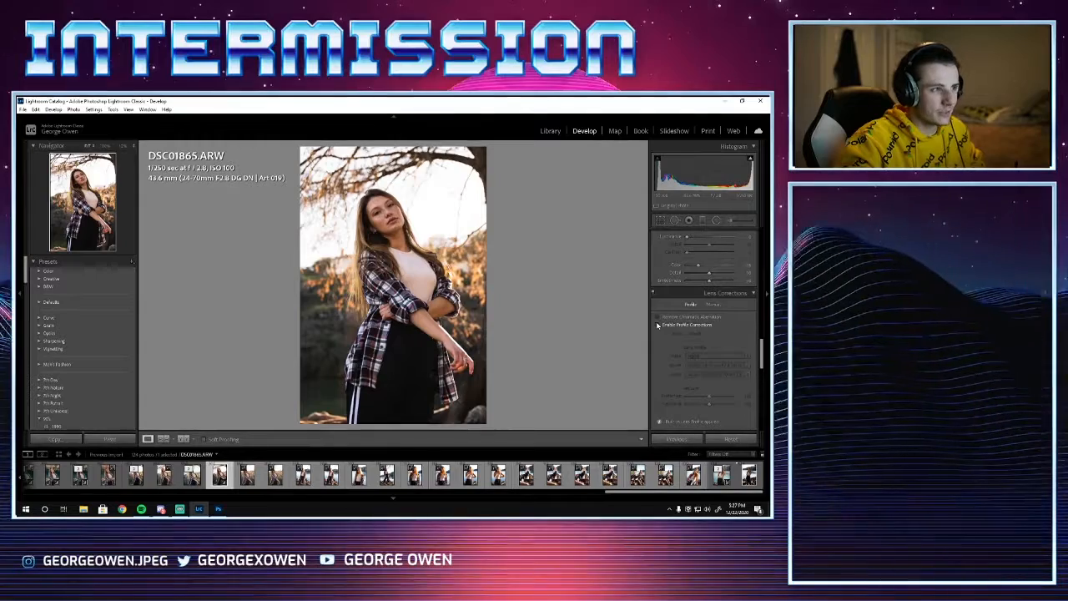
{"action": "left_click", "coordinate": [657, 325]}
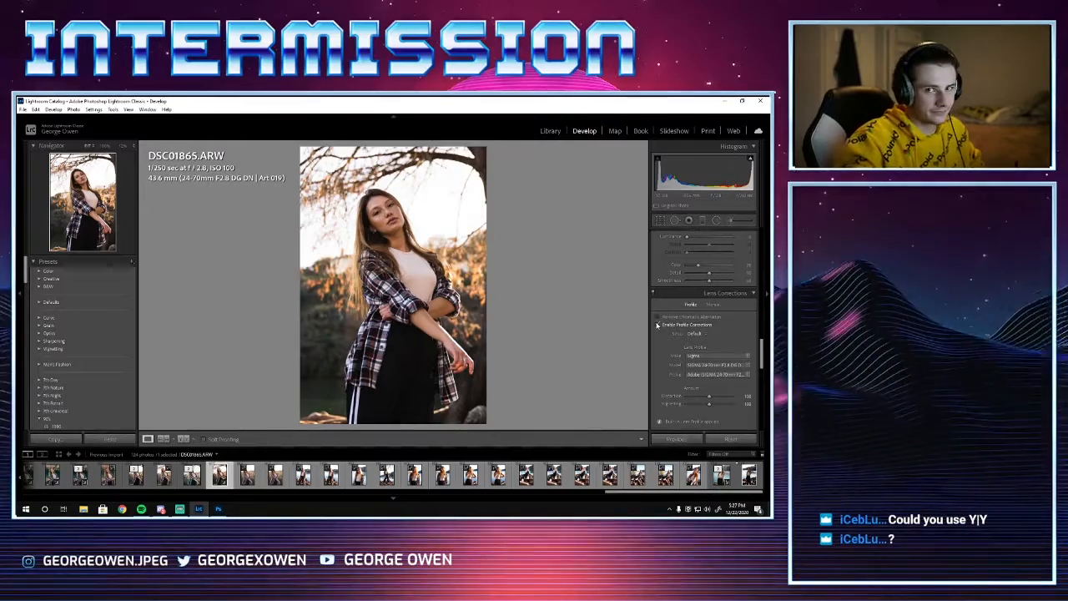
Step: Show the portrait's before and after versions side by side and lower the green saturation in the HSL adjustments
{"action": "key", "text": "y"}
{"action": "scroll", "coordinate": [683, 344], "scroll_direction": "up", "scroll_amount": 5}
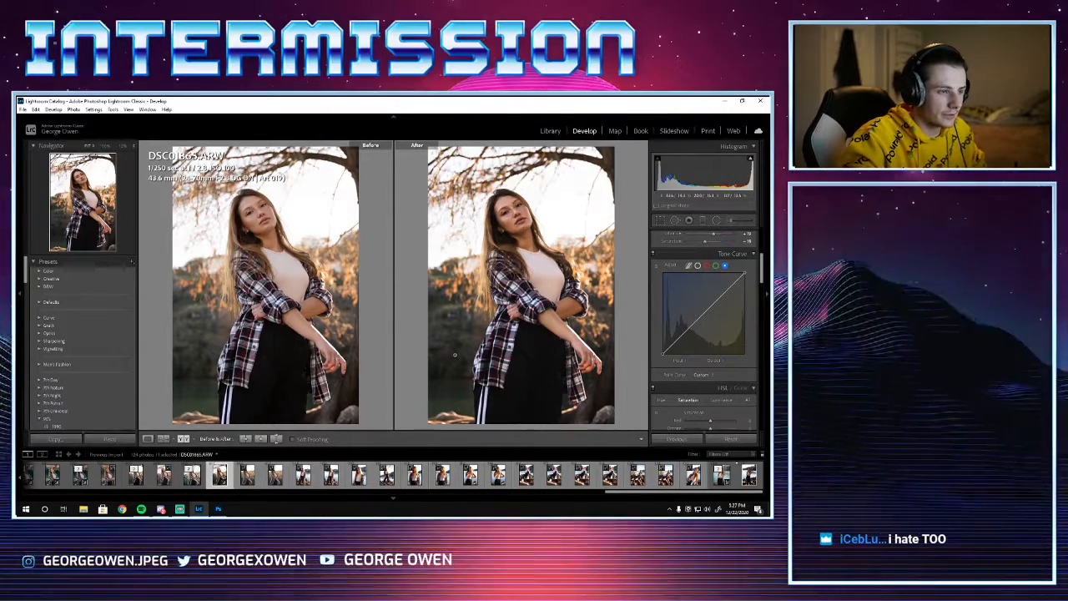
{"action": "scroll", "coordinate": [709, 367], "scroll_direction": "down", "scroll_amount": 5}
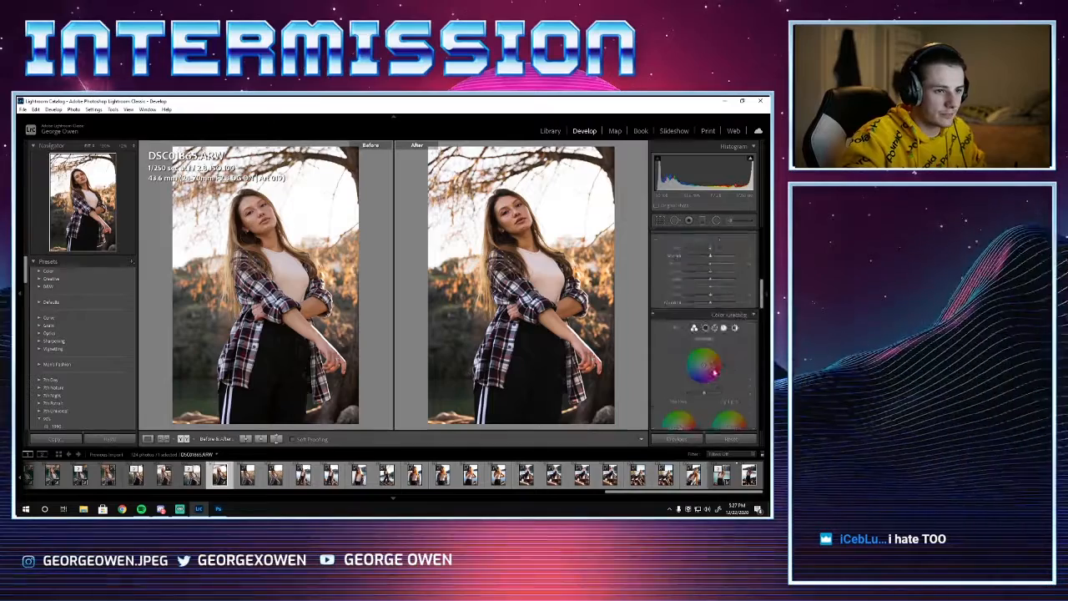
{"action": "scroll", "coordinate": [714, 372], "scroll_direction": "up", "scroll_amount": 3}
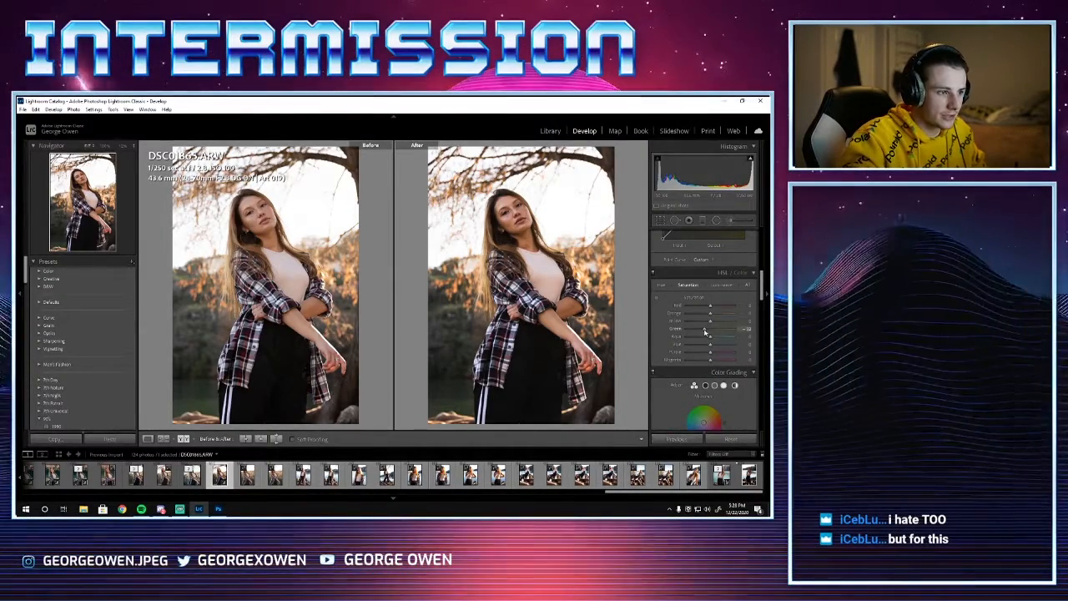
{"action": "left_click_drag", "start_coordinate": [710, 328], "coordinate": [702, 331]}
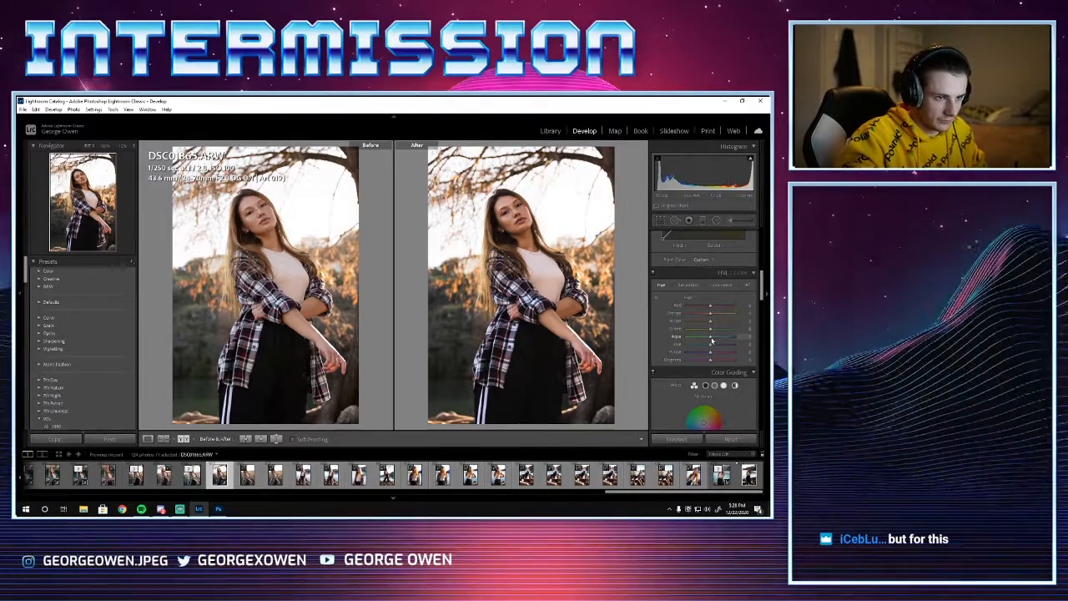
Step: Shift the green hue to +100 and move the aqua and blue hues strongly in the positive direction
{"action": "left_click_drag", "start_coordinate": [711, 341], "coordinate": [733, 340]}
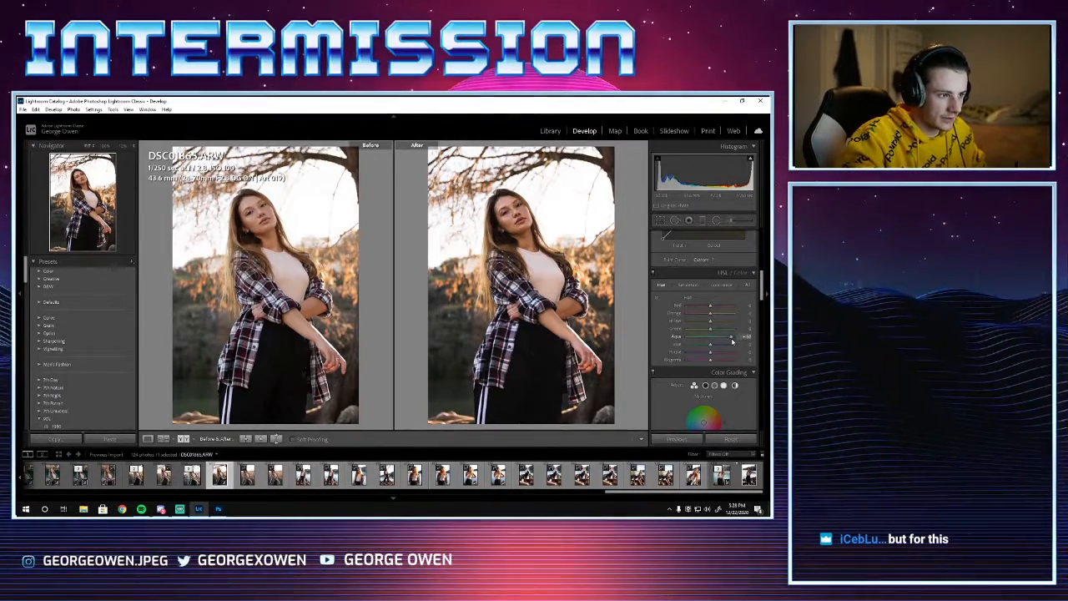
{"action": "mouse_move", "coordinate": [725, 347]}
{"action": "left_mouse_down"}
{"action": "mouse_move", "coordinate": [722, 332]}
{"action": "mouse_move", "coordinate": [734, 330]}
{"action": "left_mouse_up"}
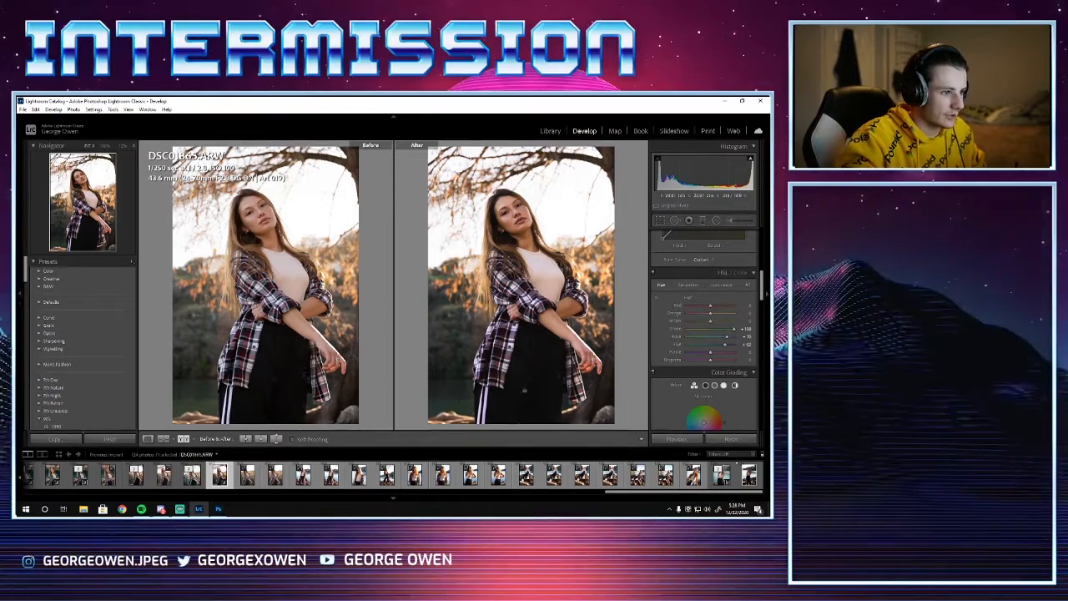
{"action": "mouse_move", "coordinate": [727, 338]}
{"action": "left_mouse_down"}
{"action": "mouse_move", "coordinate": [713, 339]}
{"action": "mouse_move", "coordinate": [740, 347]}
{"action": "mouse_move", "coordinate": [692, 350]}
{"action": "mouse_move", "coordinate": [719, 347]}
{"action": "left_mouse_up"}
Step: Raise the HSL saturation of the blues, aquas and greens, with the strongest boost on the blues
{"action": "left_click", "coordinate": [687, 284]}
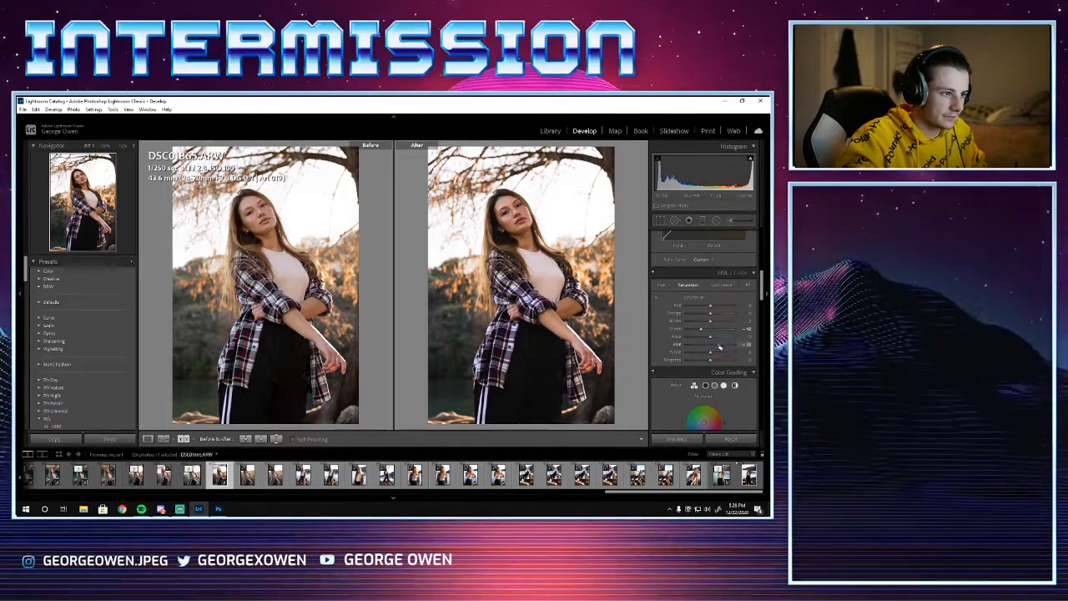
{"action": "mouse_move", "coordinate": [719, 347]}
{"action": "left_mouse_down"}
{"action": "mouse_move", "coordinate": [739, 346]}
{"action": "mouse_move", "coordinate": [724, 346]}
{"action": "left_mouse_up"}
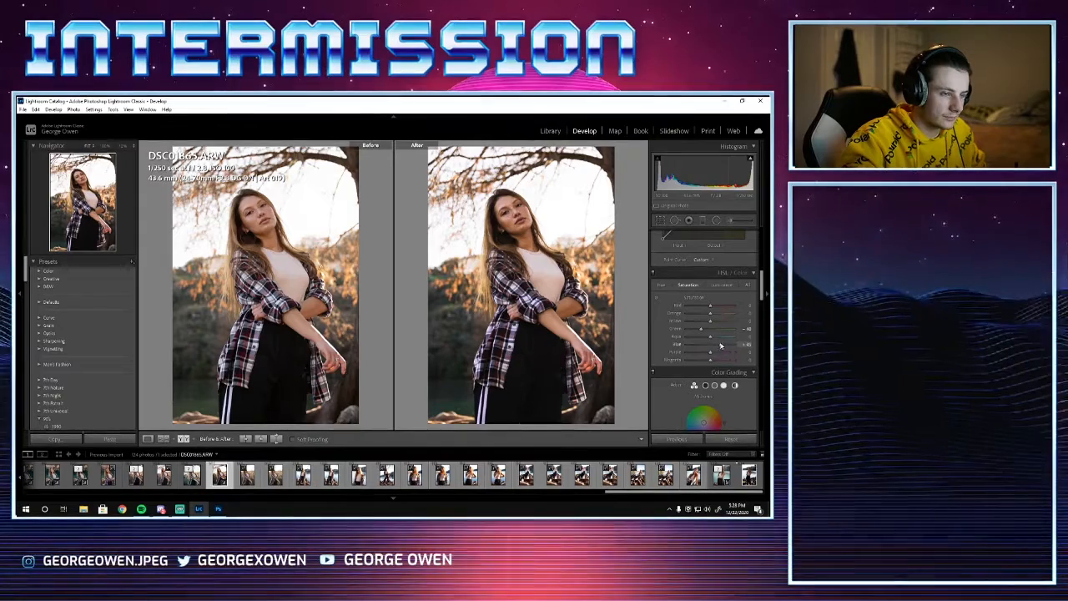
{"action": "mouse_move", "coordinate": [710, 338]}
{"action": "left_mouse_down"}
{"action": "mouse_move", "coordinate": [724, 338]}
{"action": "mouse_move", "coordinate": [715, 331]}
{"action": "left_mouse_up"}
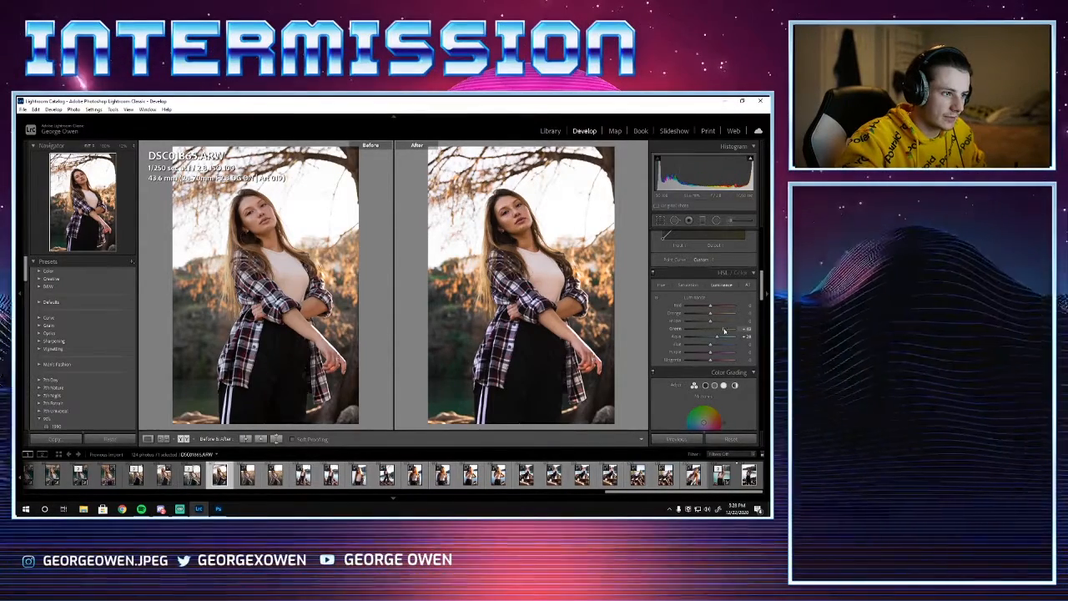
Step: Brighten the greens, aquas and blues moderately with the HSL luminance adjustments
{"action": "left_click_drag", "start_coordinate": [709, 330], "coordinate": [725, 345]}
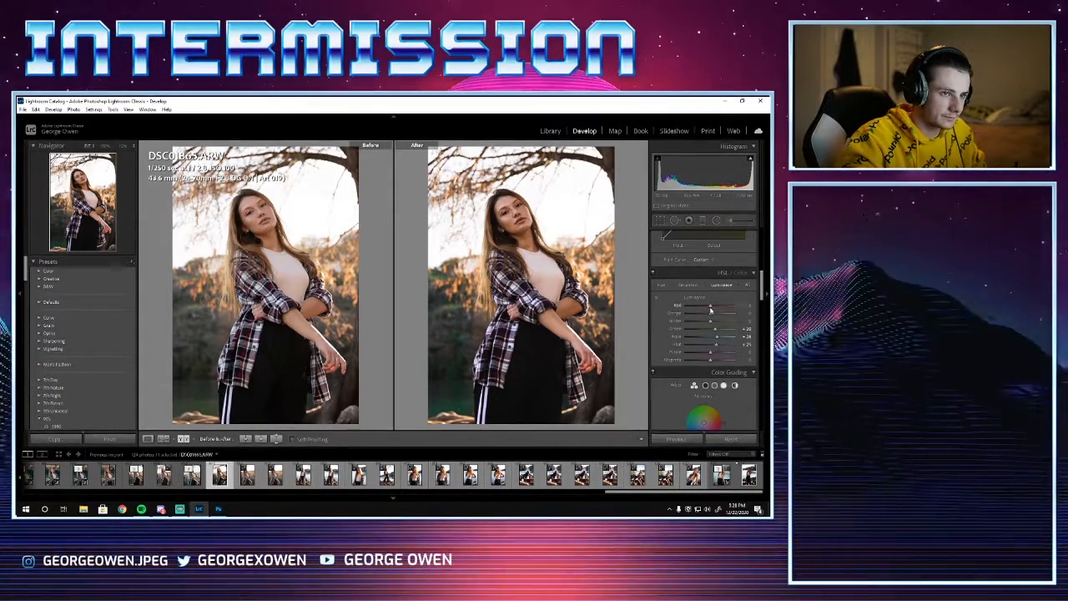
{"action": "scroll", "coordinate": [710, 309], "scroll_direction": "up", "scroll_amount": 3}
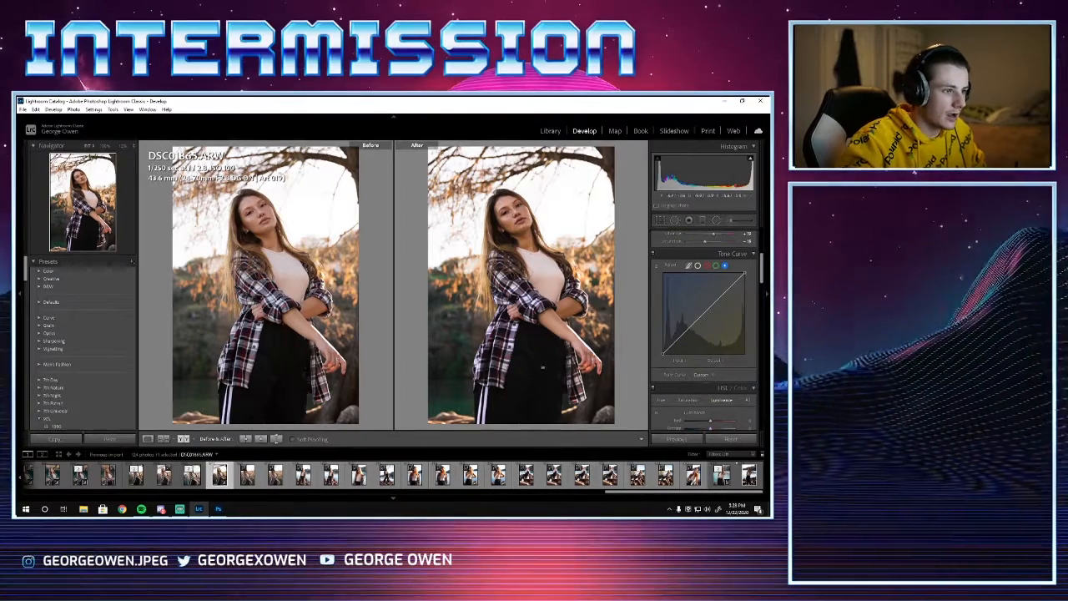
{"action": "scroll", "coordinate": [699, 344], "scroll_direction": "down", "scroll_amount": 3}
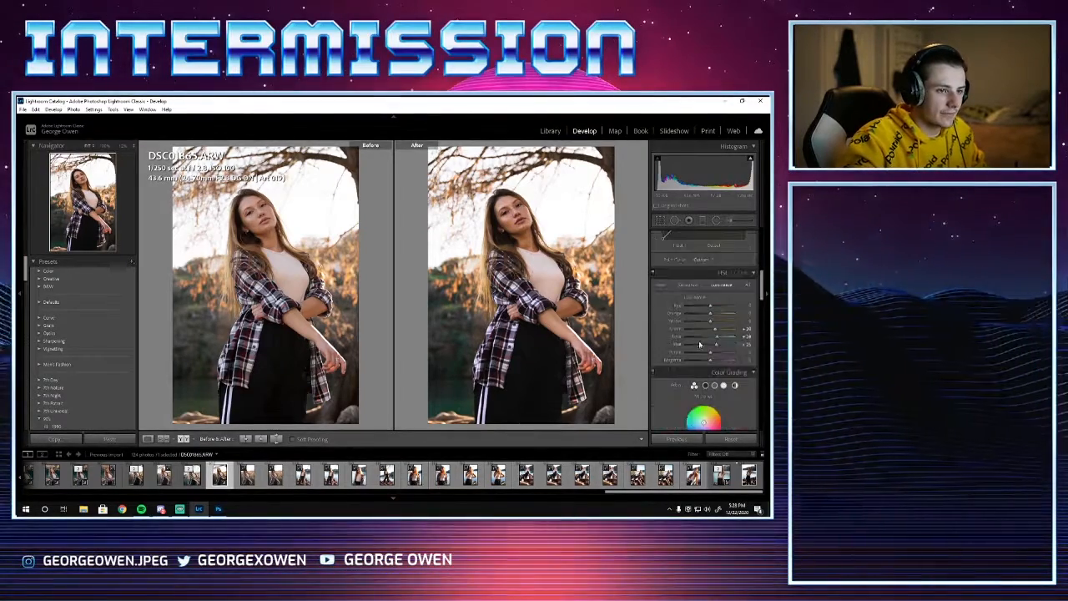
Step: Try a darker orange luminance, reset it, and lower the orange saturation slightly
{"action": "left_click_drag", "start_coordinate": [710, 314], "coordinate": [708, 316]}
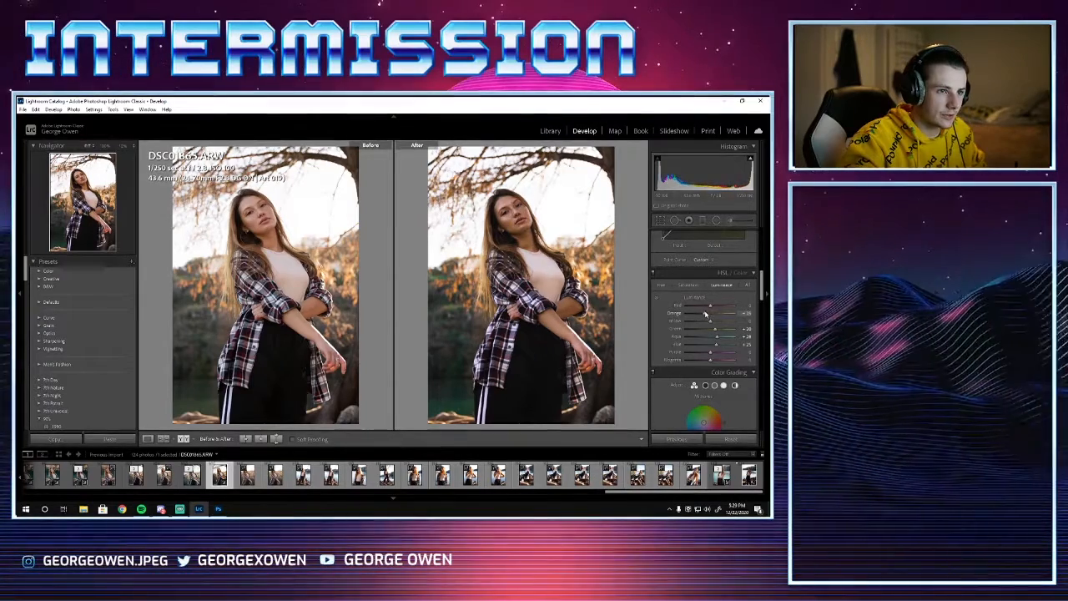
{"action": "double_click", "coordinate": [704, 313]}
{"action": "left_click_drag", "start_coordinate": [709, 314], "coordinate": [708, 315]}
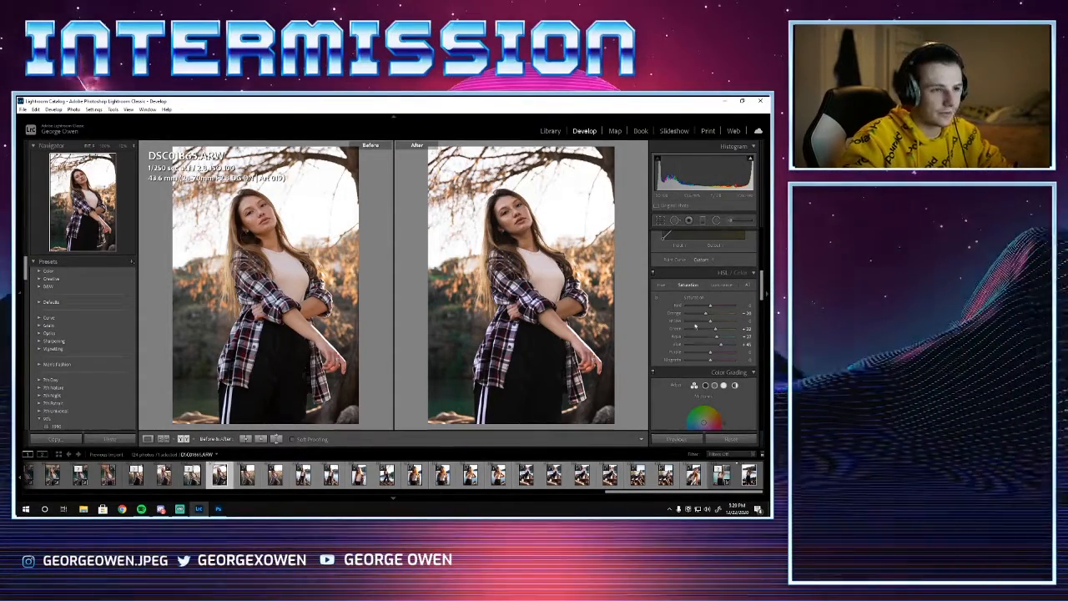
Step: Shape the red channel of the tone curve with a shadow point pulled slightly down and a fine-tuned midtone point
{"action": "scroll", "coordinate": [713, 300], "scroll_direction": "down", "scroll_amount": 2}
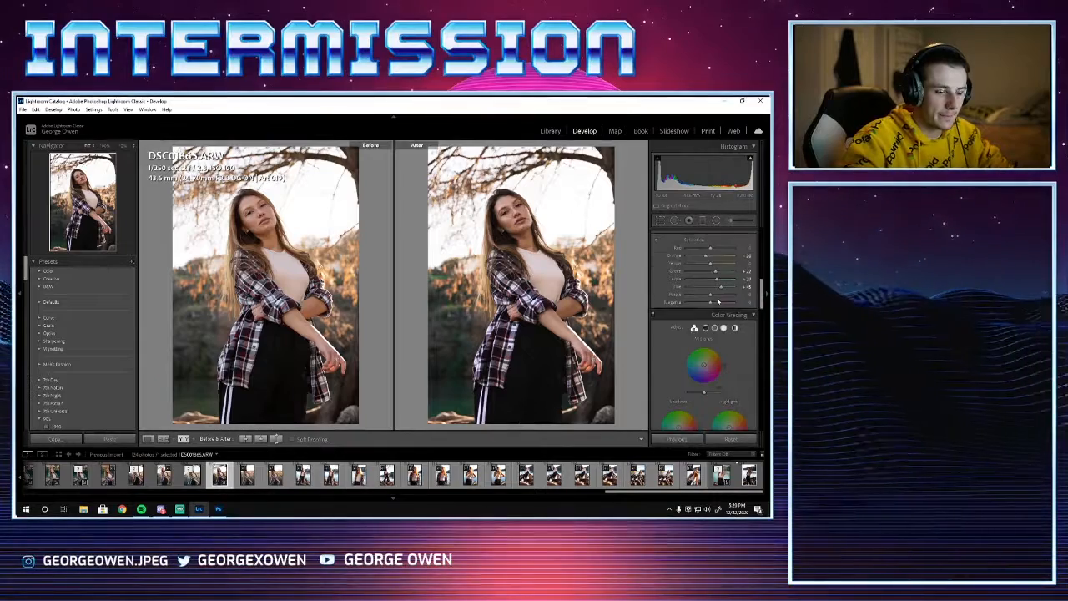
{"action": "scroll", "coordinate": [717, 300], "scroll_direction": "up", "scroll_amount": 2}
{"action": "scroll", "coordinate": [724, 311], "scroll_direction": "up", "scroll_amount": 4}
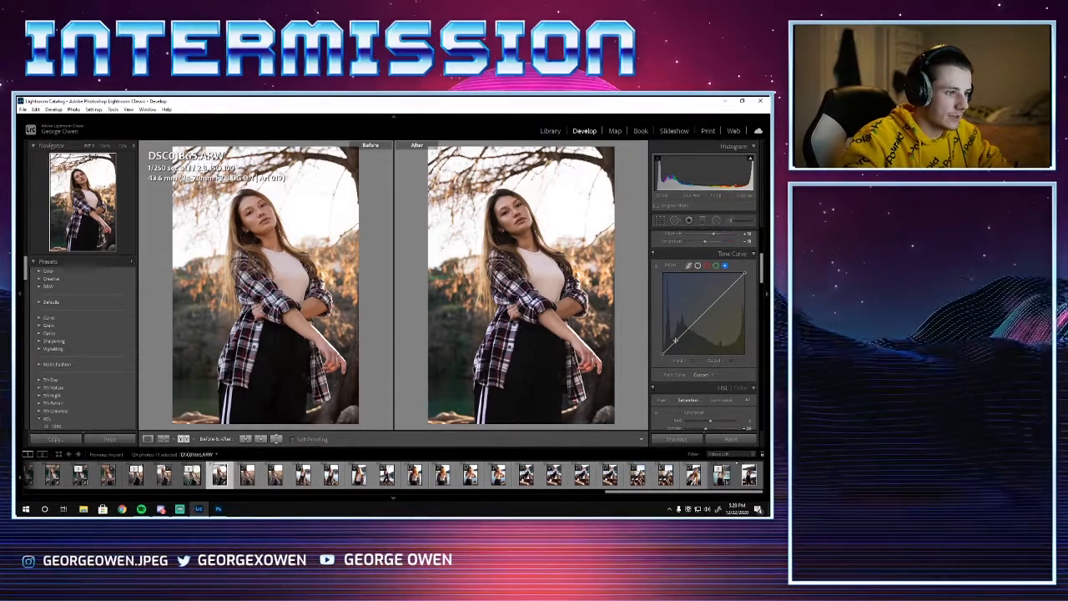
{"action": "left_click", "coordinate": [707, 265]}
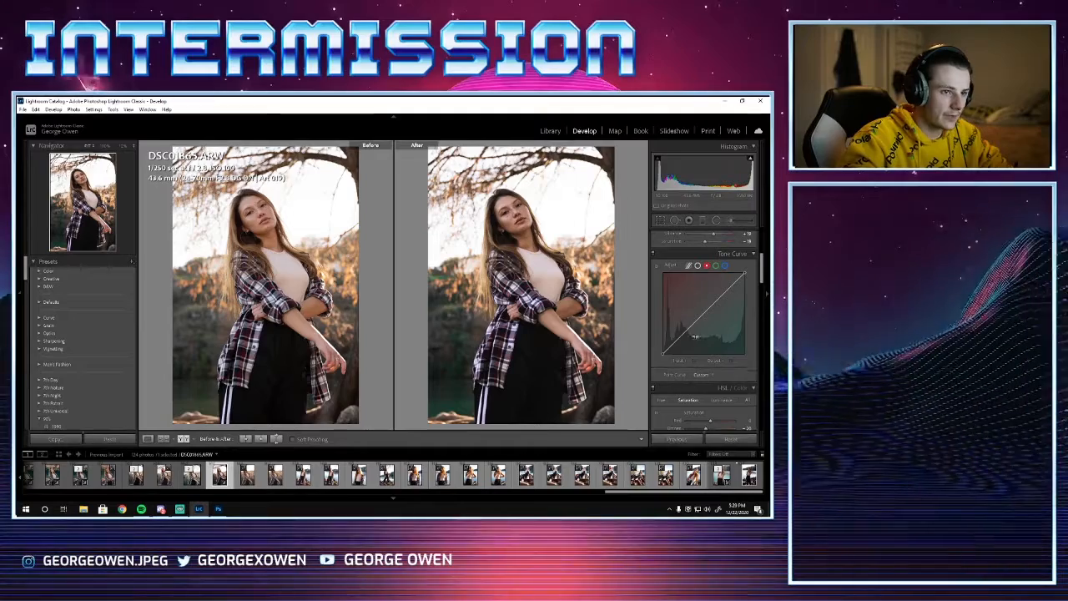
{"action": "left_click", "coordinate": [670, 347]}
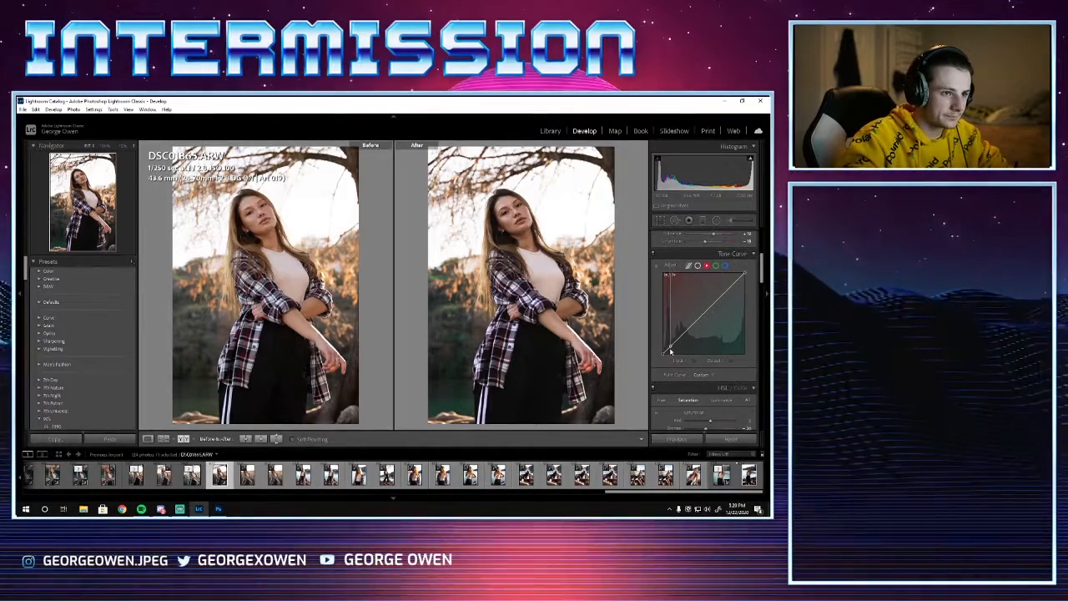
{"action": "left_click_drag", "start_coordinate": [670, 352], "coordinate": [669, 351]}
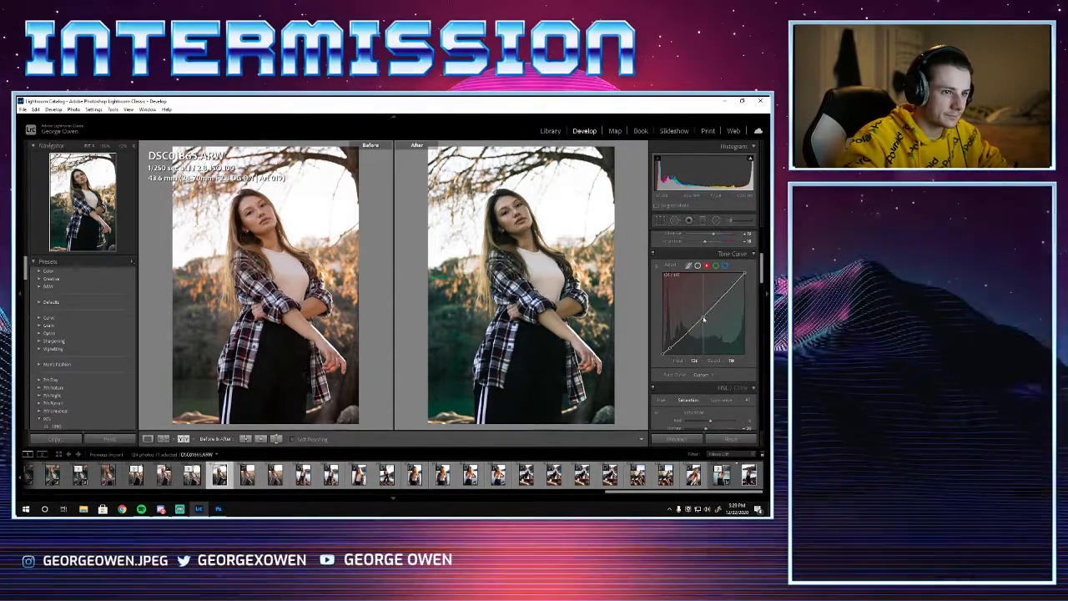
{"action": "left_click_drag", "start_coordinate": [703, 318], "coordinate": [703, 318]}
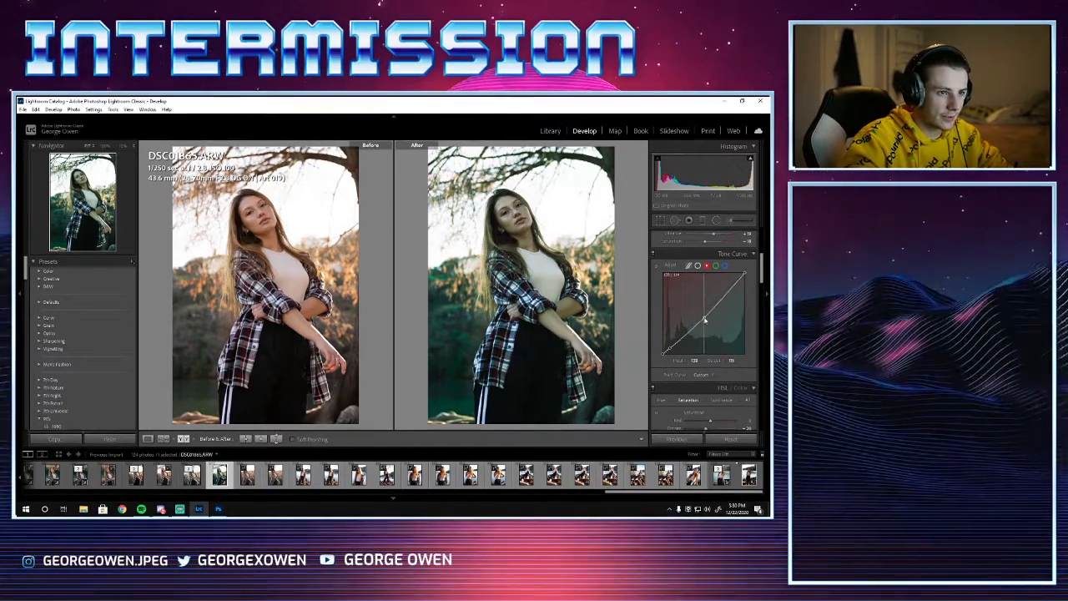
{"action": "left_click_drag", "start_coordinate": [704, 319], "coordinate": [701, 317]}
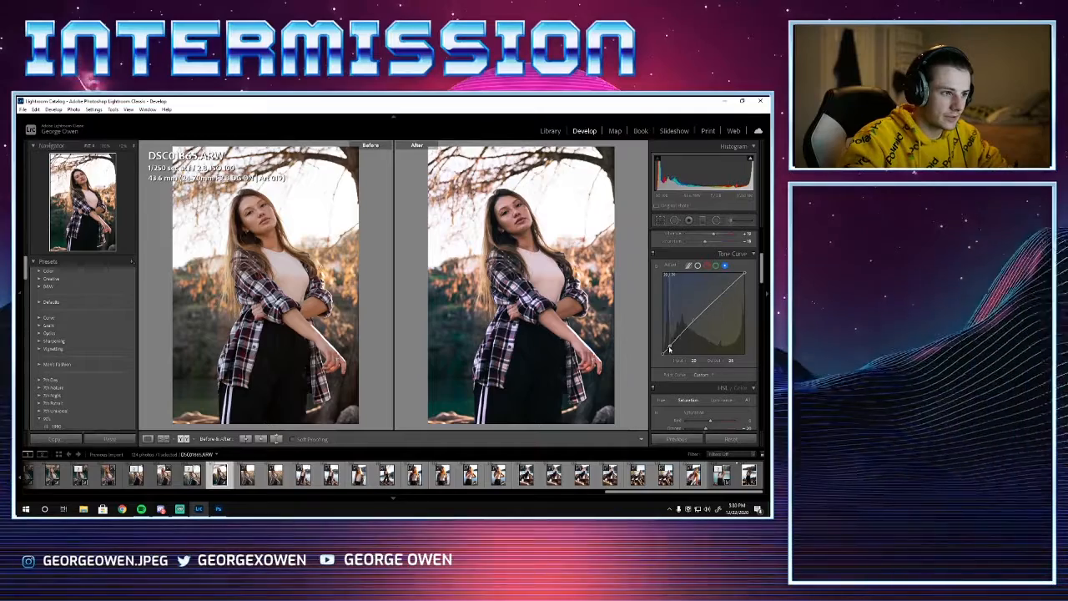
Step: Shape the blue channel's tone curve by lifting the shadows, lowering the midtones slightly and raising the highlights
{"action": "left_click_drag", "start_coordinate": [669, 349], "coordinate": [670, 349]}
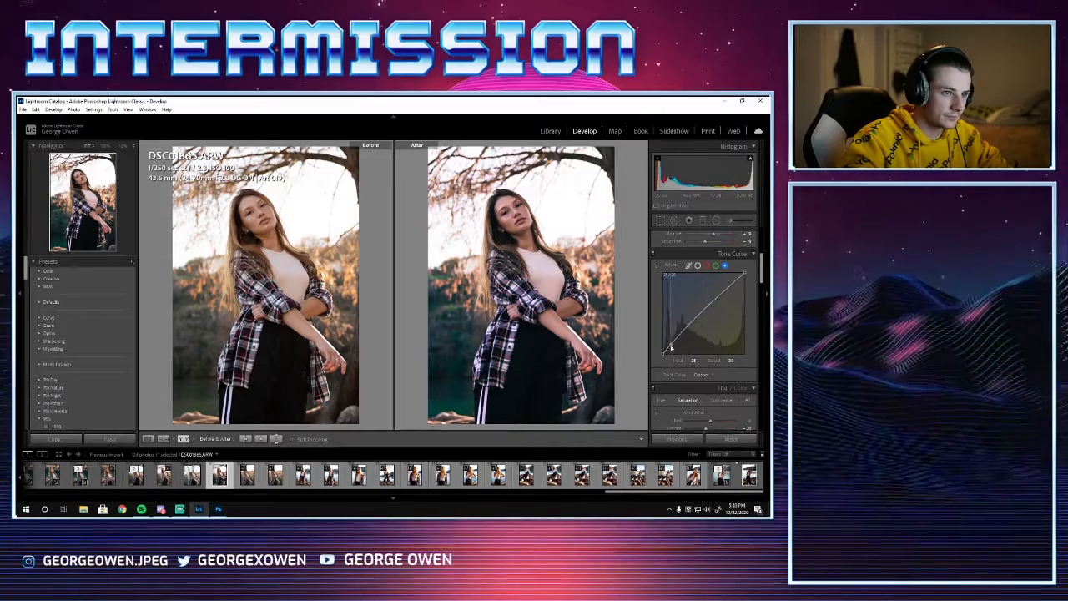
{"action": "left_click_drag", "start_coordinate": [671, 348], "coordinate": [669, 348]}
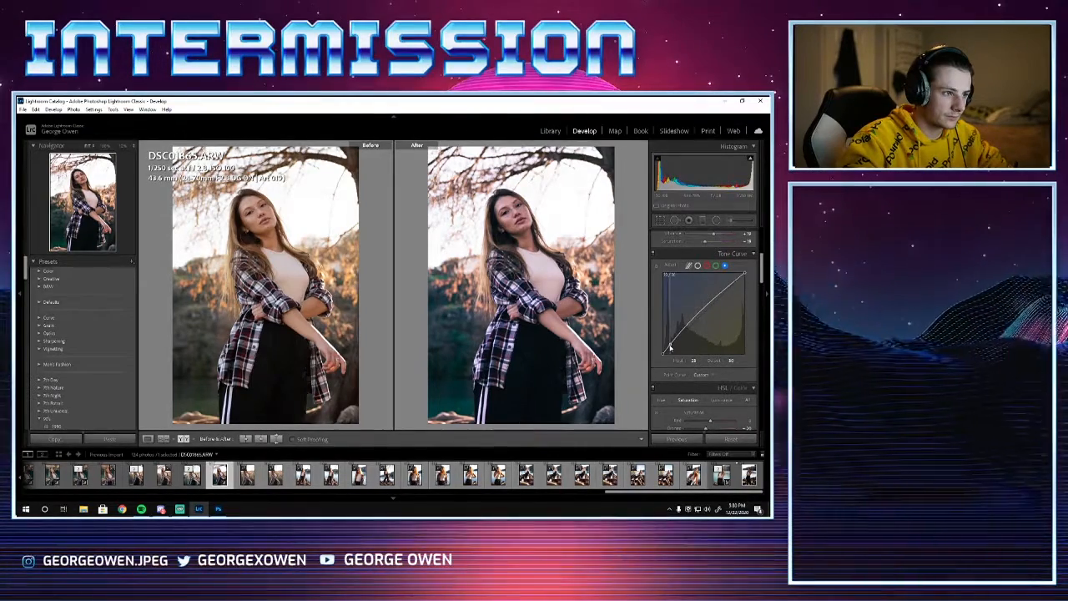
{"action": "left_click", "coordinate": [703, 315]}
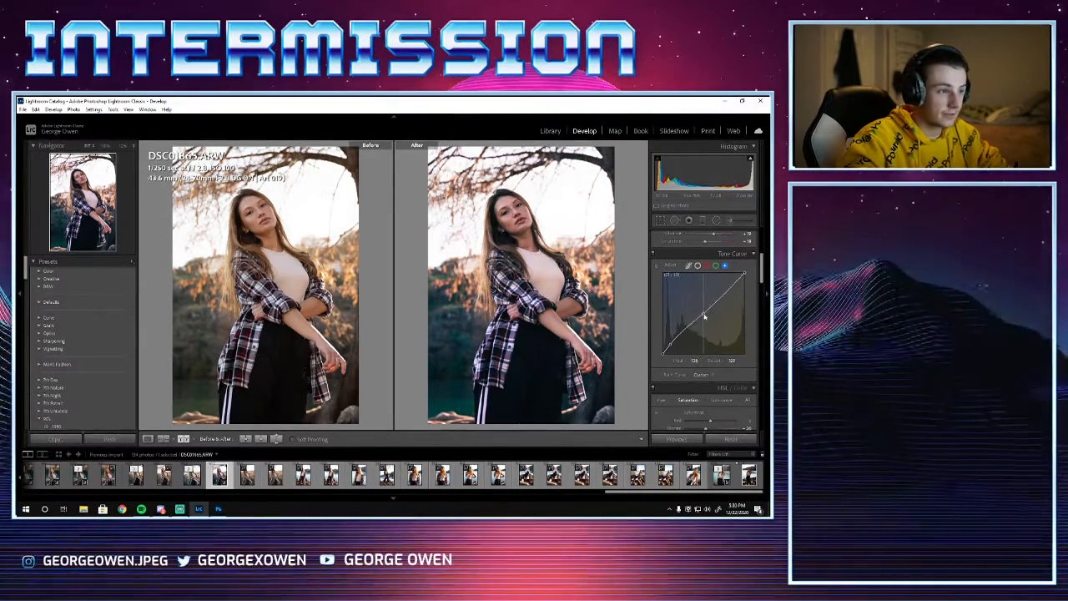
{"action": "left_click_drag", "start_coordinate": [703, 315], "coordinate": [705, 319]}
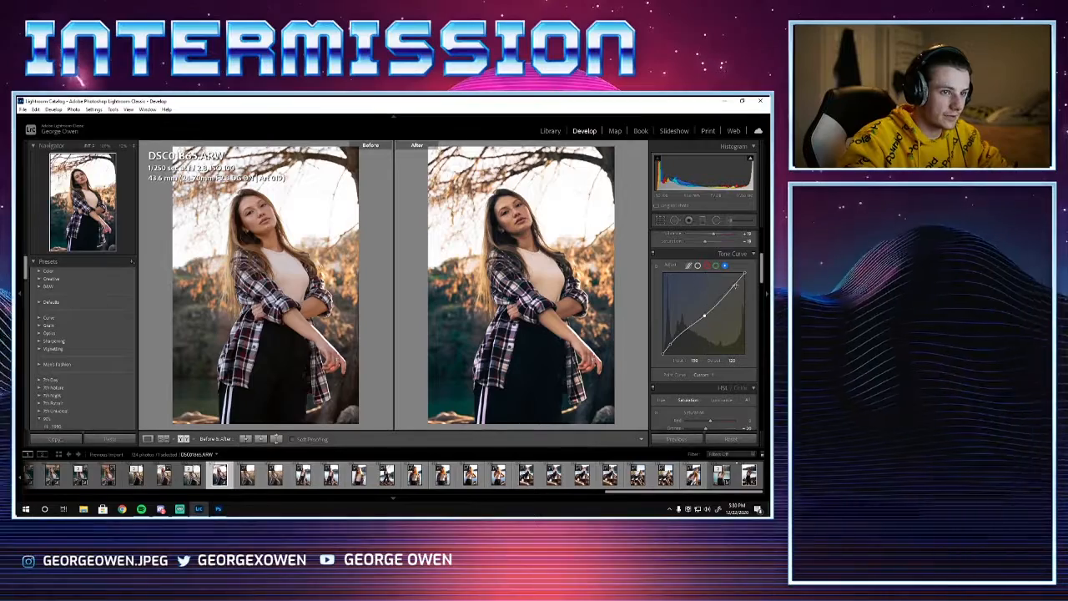
{"action": "left_click_drag", "start_coordinate": [732, 286], "coordinate": [731, 283]}
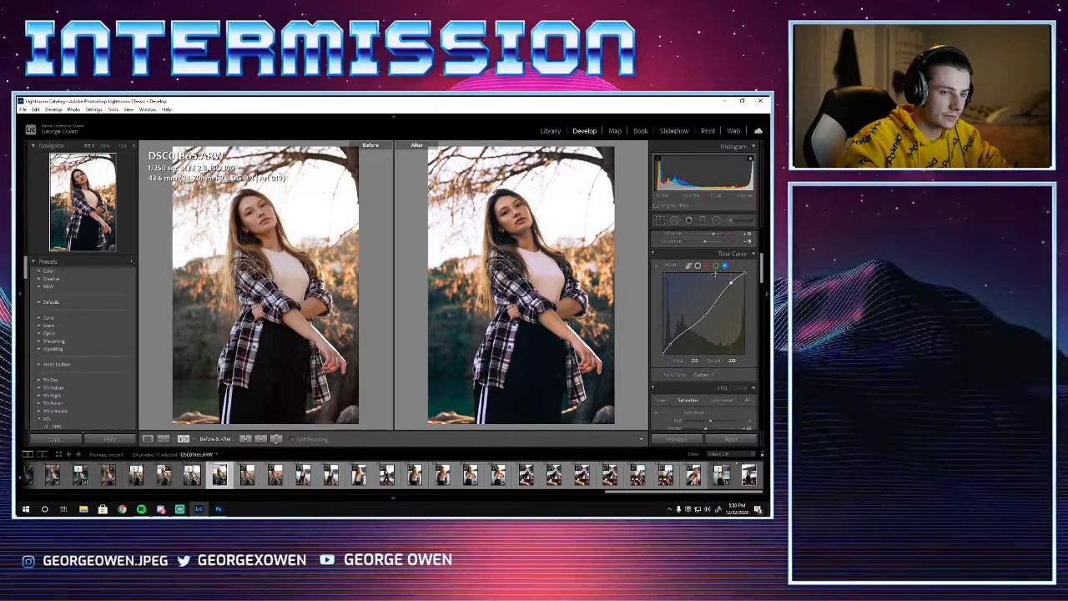
Step: Fine-tune the green channel's tone curve with shadow, midtone and highlight points, lifting the highlights slightly
{"action": "left_click", "coordinate": [715, 266]}
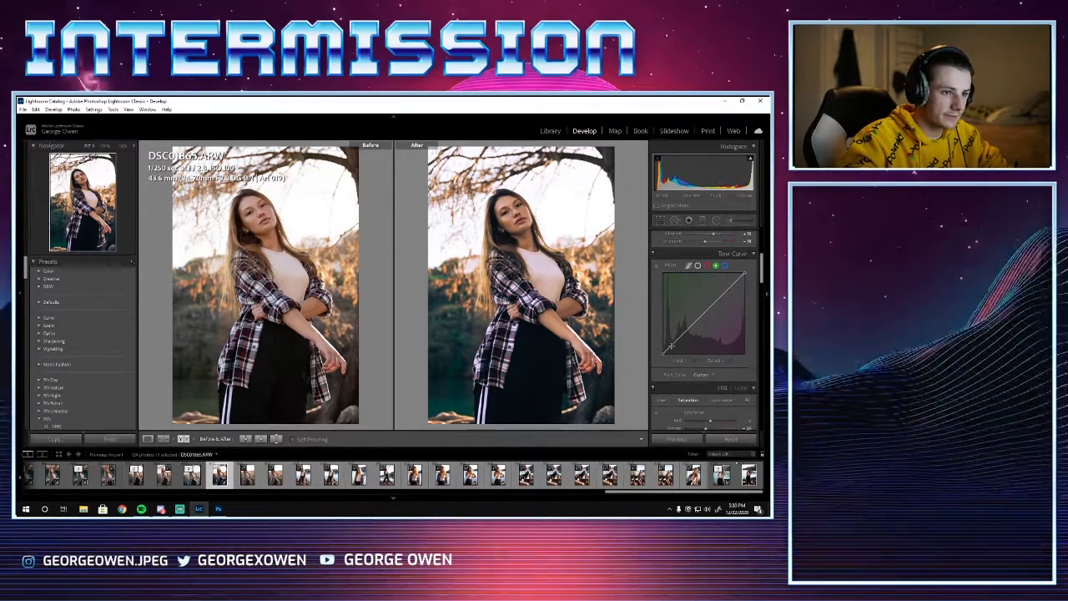
{"action": "left_click_drag", "start_coordinate": [670, 345], "coordinate": [671, 348]}
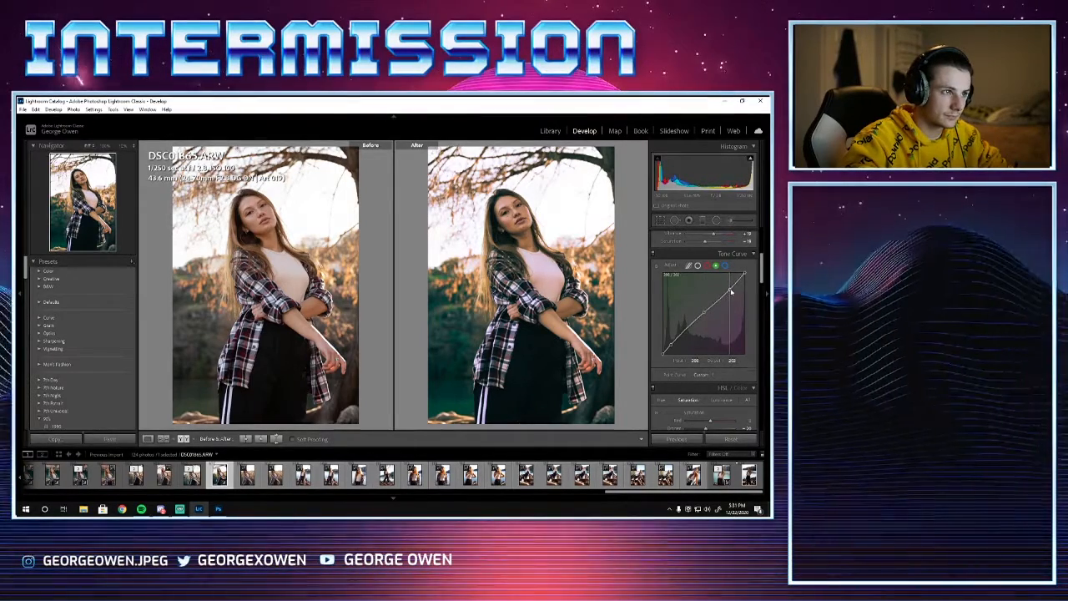
{"action": "left_click_drag", "start_coordinate": [729, 288], "coordinate": [729, 288]}
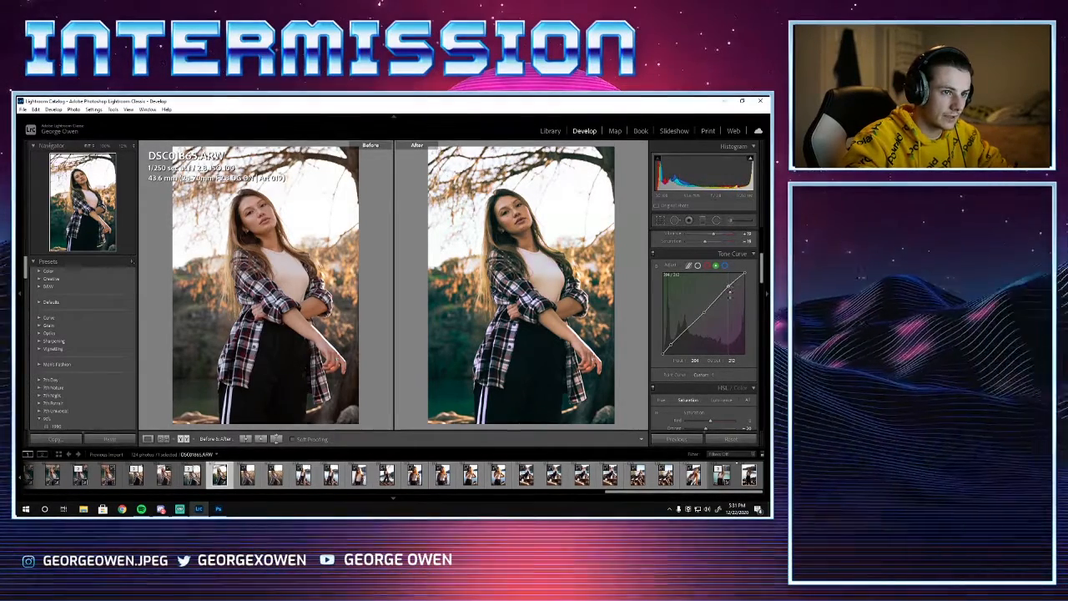
{"action": "left_click_drag", "start_coordinate": [703, 313], "coordinate": [703, 313]}
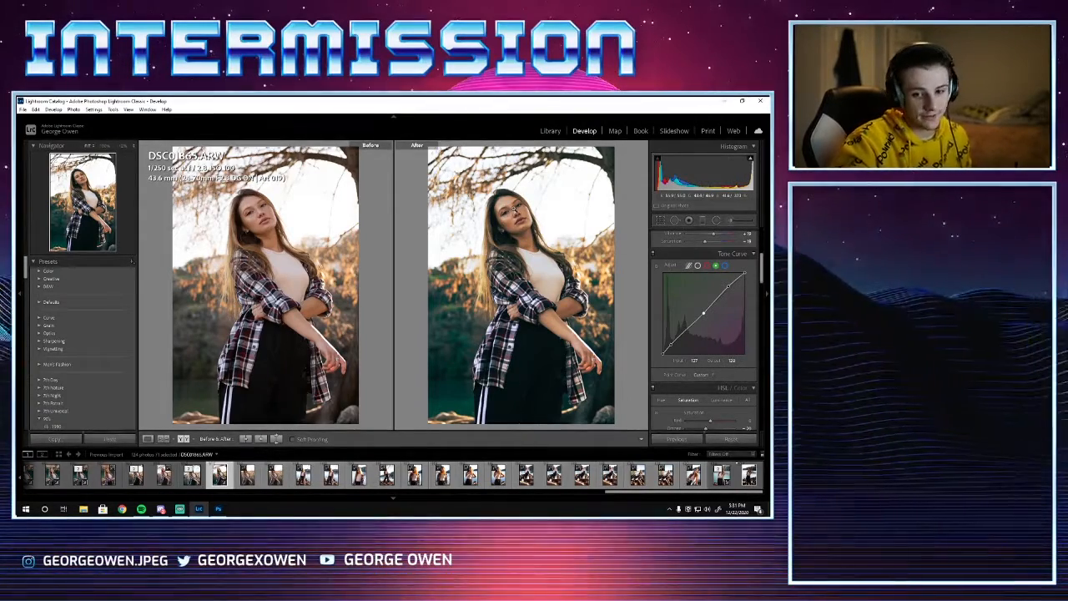
Step: Check the HSL saturation adjustments and return the tone curve to the combined point curve
{"action": "scroll", "coordinate": [707, 305], "scroll_direction": "down", "scroll_amount": 4}
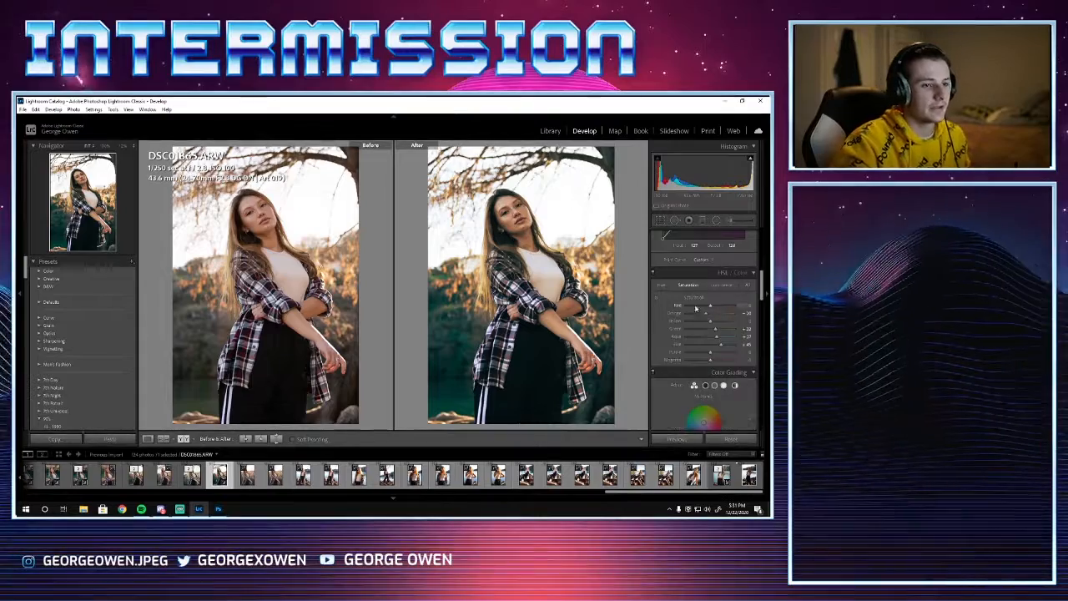
{"action": "scroll", "coordinate": [697, 307], "scroll_direction": "up", "scroll_amount": 4}
{"action": "left_click", "coordinate": [697, 266]}
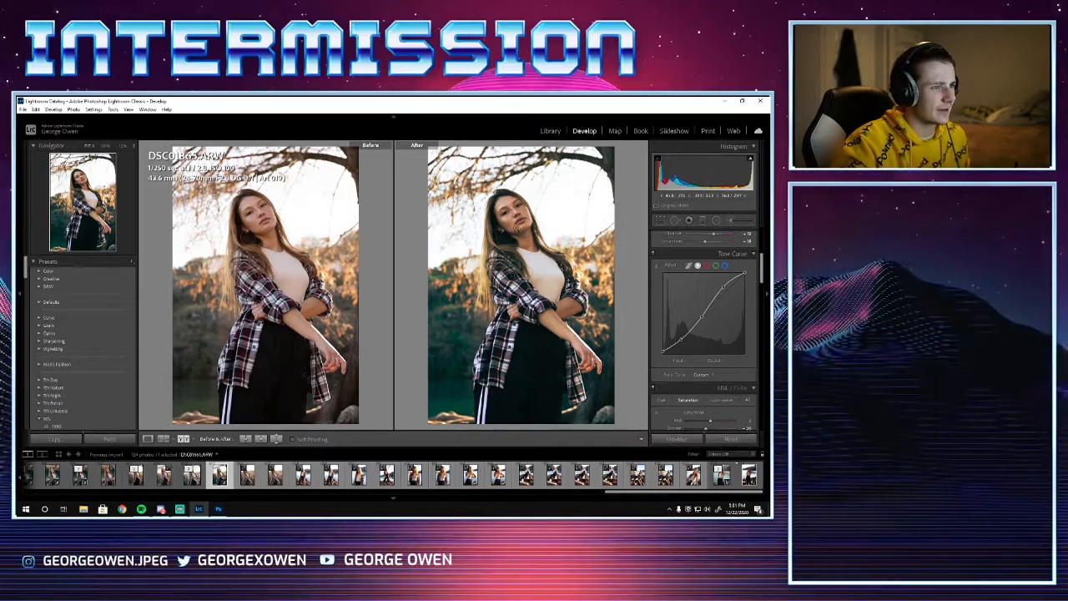
Step: Tint the photo's shadows slightly towards blue with color grading
{"action": "scroll", "coordinate": [662, 310], "scroll_direction": "down", "scroll_amount": 5}
{"action": "scroll", "coordinate": [690, 319], "scroll_direction": "down", "scroll_amount": 3}
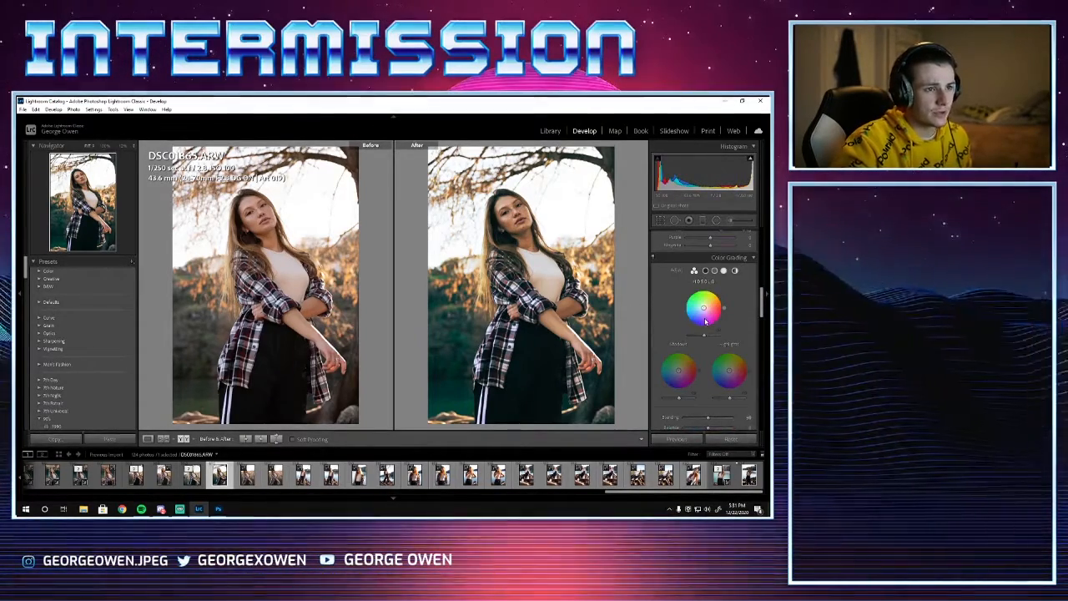
{"action": "scroll", "coordinate": [705, 321], "scroll_direction": "down", "scroll_amount": 1}
{"action": "scroll", "coordinate": [705, 322], "scroll_direction": "up", "scroll_amount": 1}
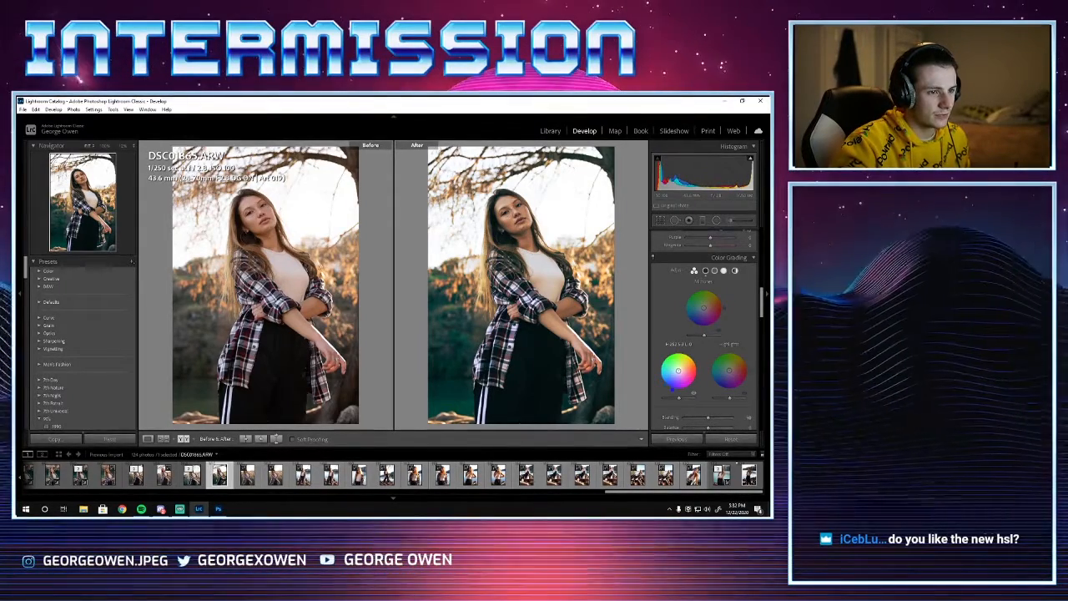
{"action": "left_click_drag", "start_coordinate": [678, 371], "coordinate": [668, 381]}
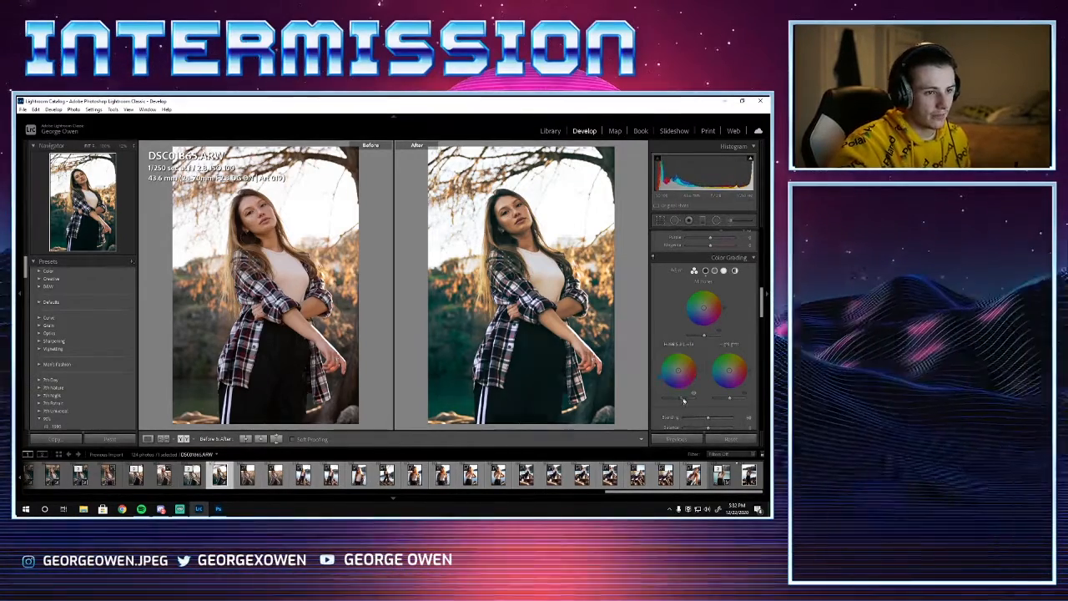
Step: Lower the luminance of the shadows slightly in color grading and try out different tints for the highlights
{"action": "left_click_drag", "start_coordinate": [683, 400], "coordinate": [693, 400]}
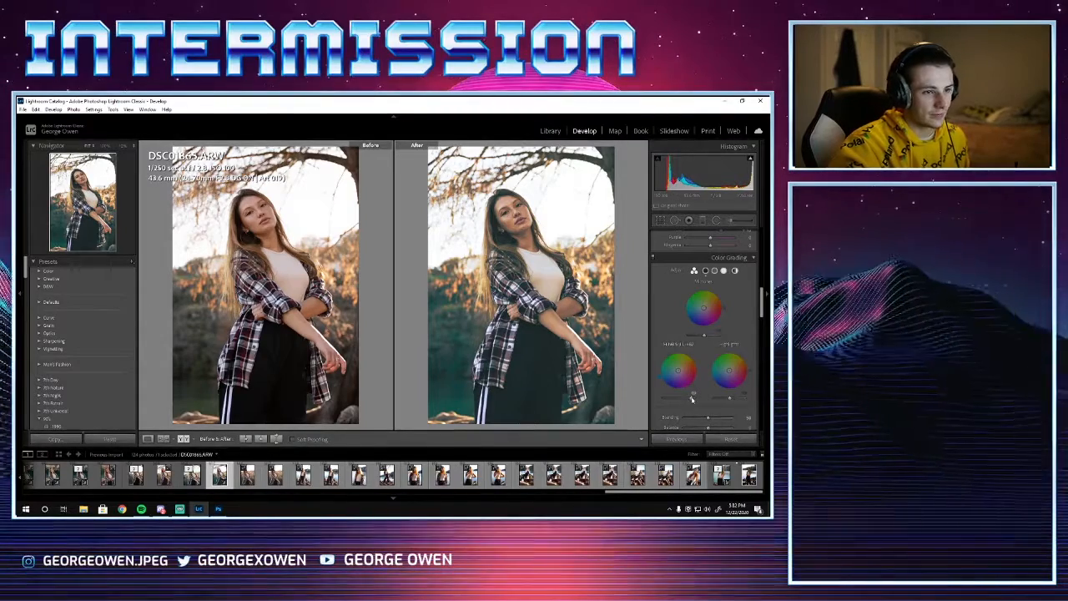
{"action": "left_click_drag", "start_coordinate": [693, 399], "coordinate": [678, 402]}
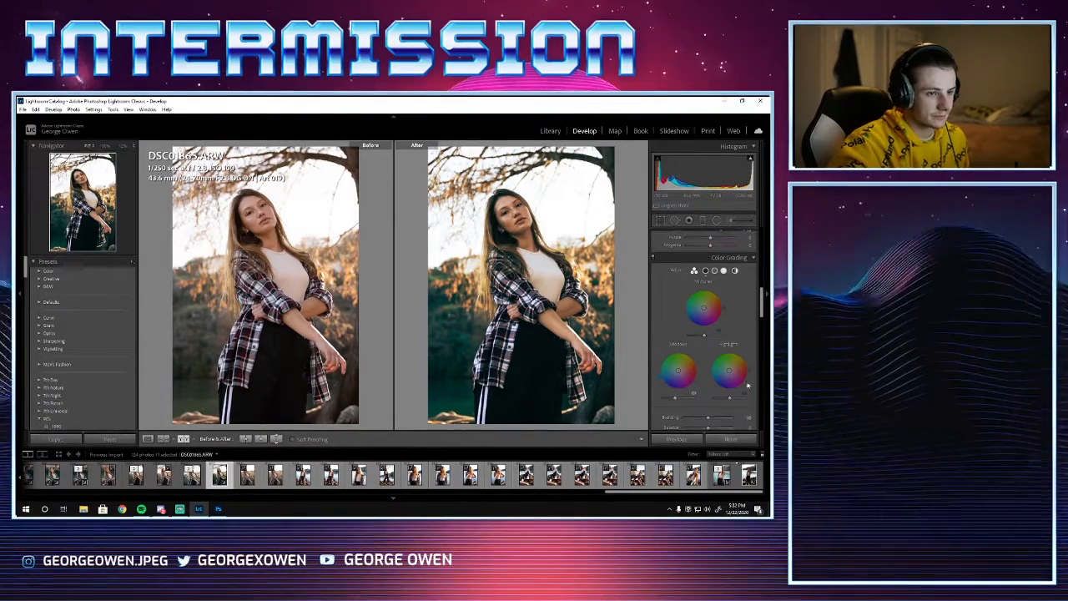
{"action": "left_click_drag", "start_coordinate": [729, 371], "coordinate": [730, 369]}
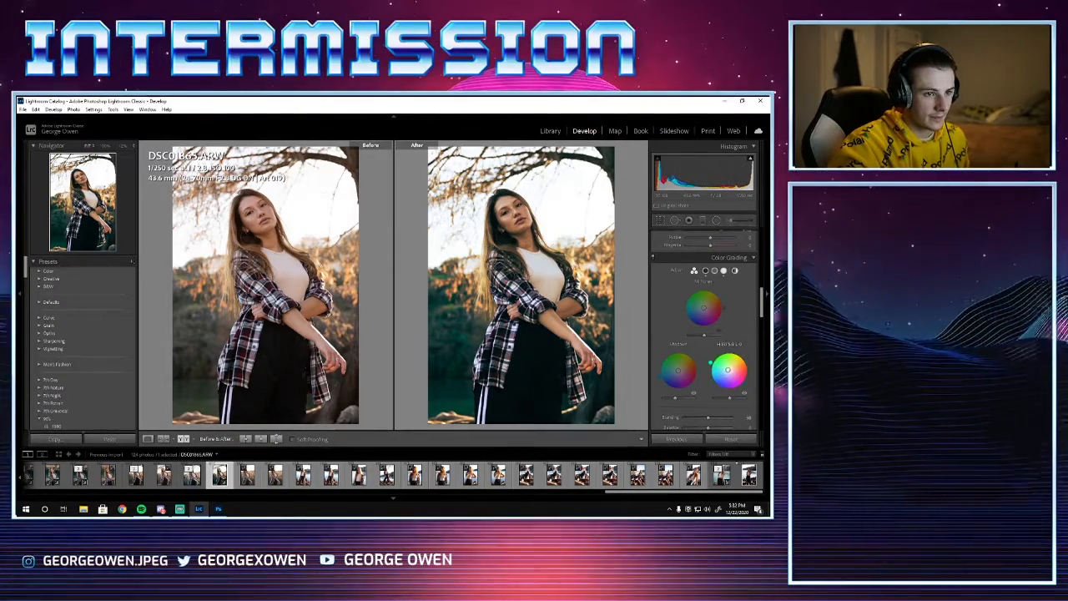
{"action": "left_click_drag", "start_coordinate": [714, 357], "coordinate": [735, 351]}
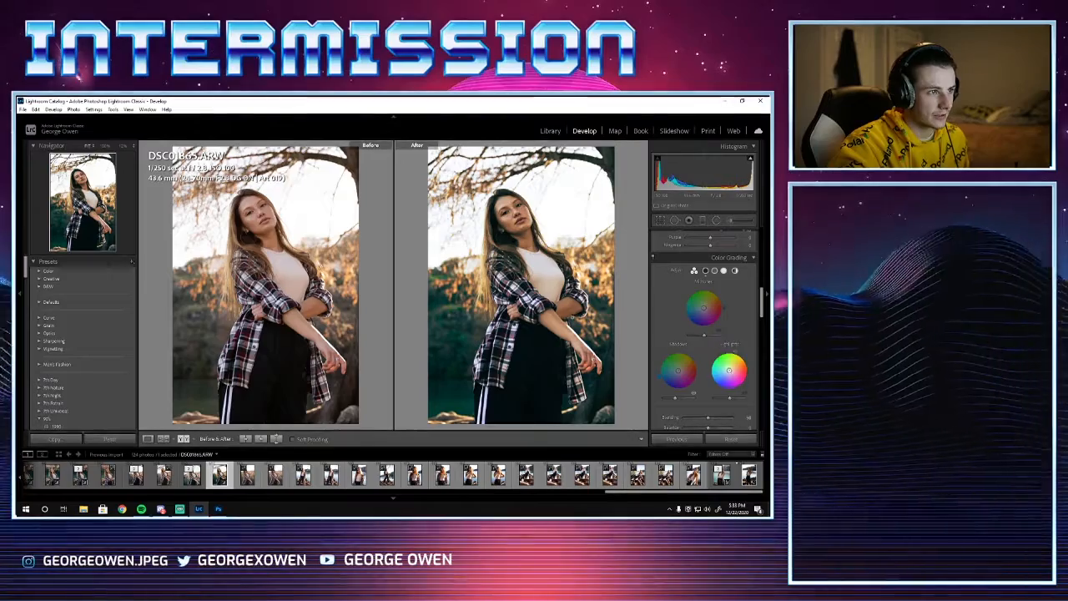
Step: Compare the original and edited versions of the portrait at several magnifications, examining the face and skin tones closely
{"action": "left_click", "coordinate": [518, 256]}
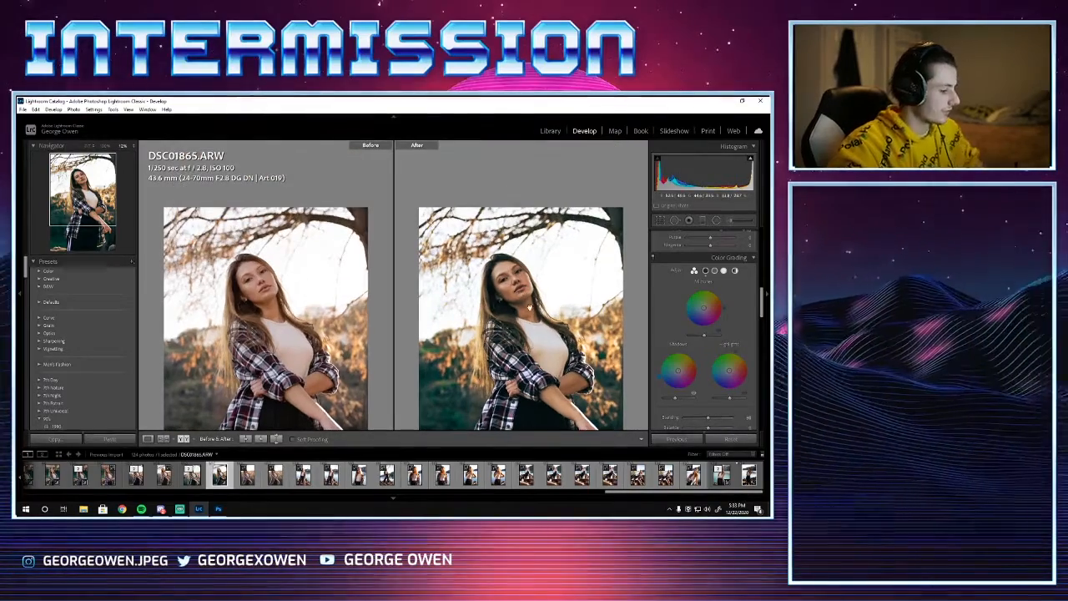
{"action": "left_click", "coordinate": [517, 287]}
{"action": "key", "text": "ctrl+minus"}
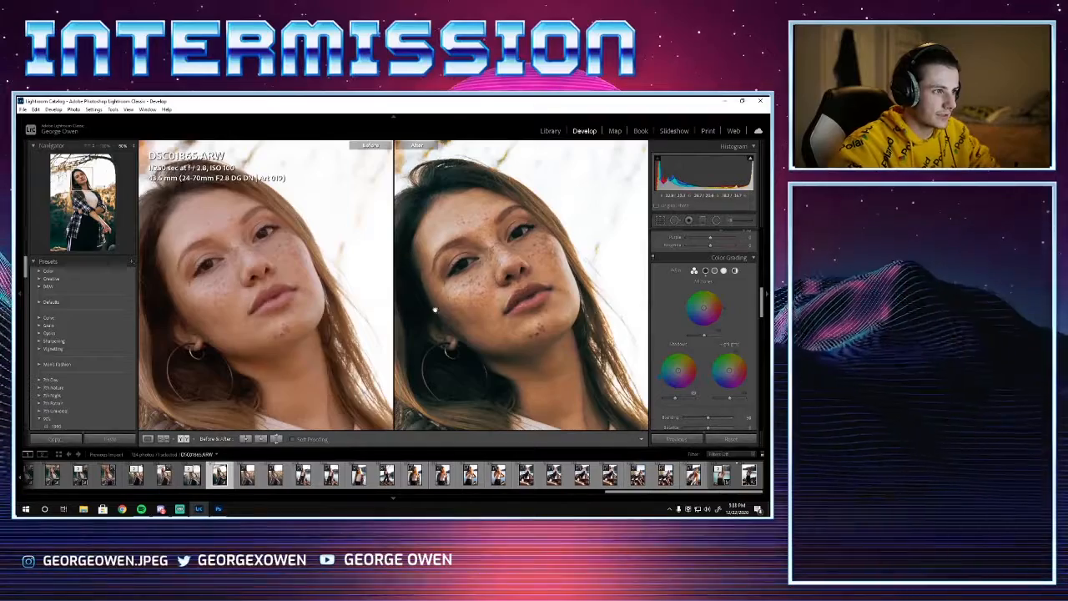
{"action": "key", "text": "ctrl+minus"}
{"action": "key", "text": "ctrl+minus"}
{"action": "key", "text": "ctrl+minus"}
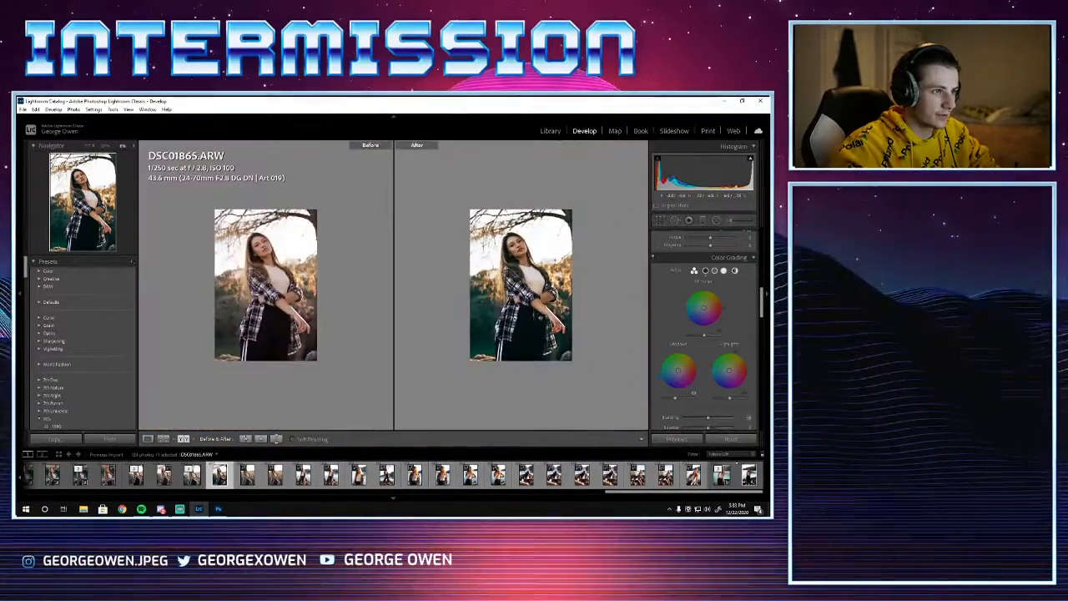
{"action": "key", "text": "ctrl+equal"}
{"action": "key", "text": "ctrl+equal"}
{"action": "key", "text": "ctrl+equal"}
{"action": "key", "text": "ctrl+minus"}
{"action": "key", "text": "ctrl+minus"}
{"action": "key", "text": "ctrl+minus"}
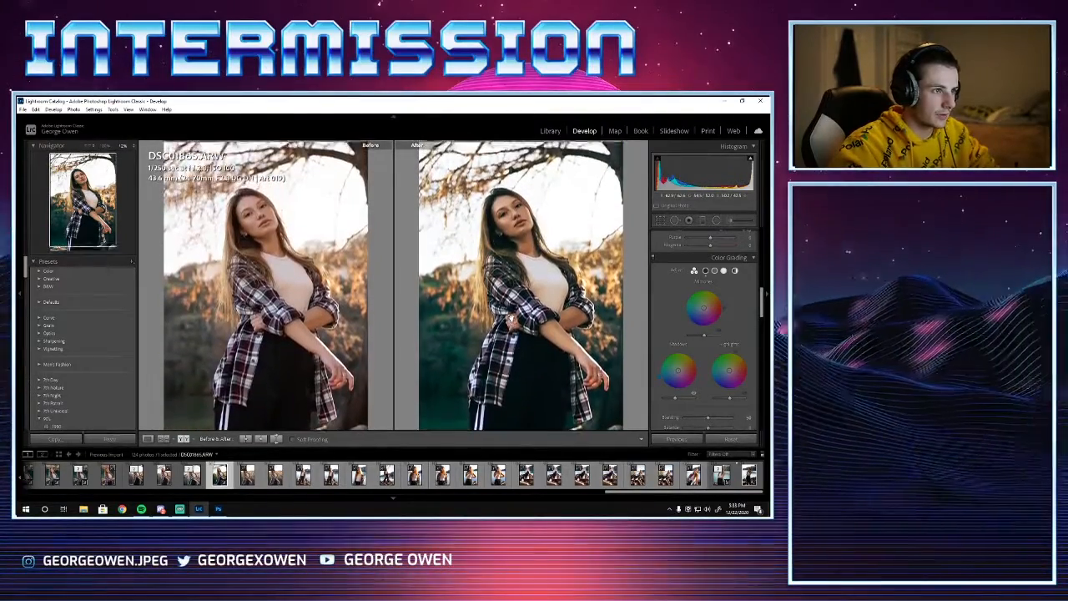
{"action": "left_click", "coordinate": [503, 222]}
{"action": "left_click_drag", "start_coordinate": [515, 217], "coordinate": [534, 316]}
{"action": "key", "text": "ctrl+equal"}
{"action": "key", "text": "ctrl+equal"}
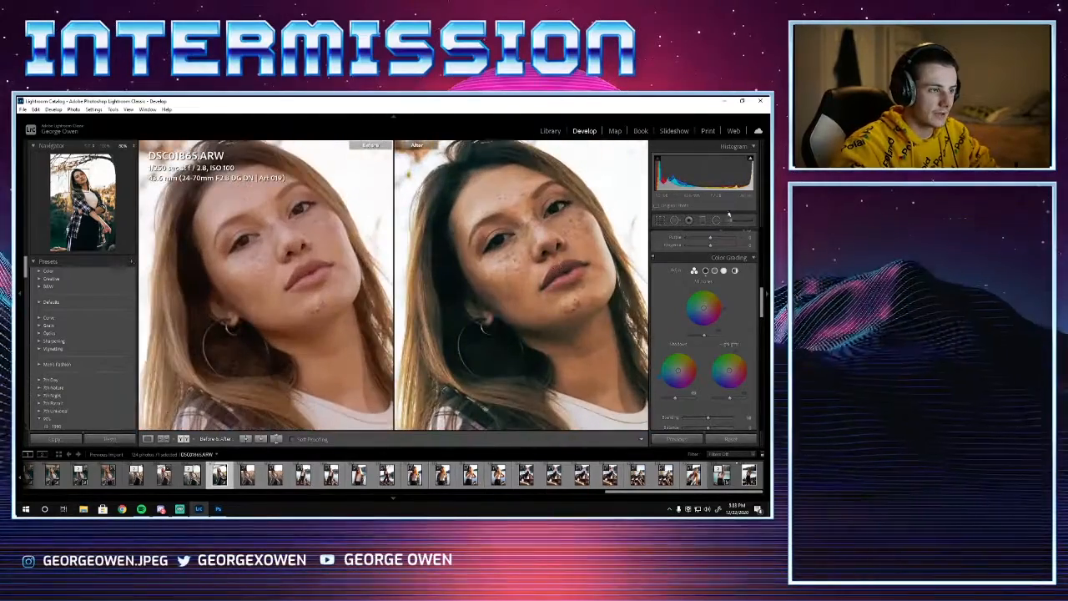
Step: Brush a local temperature adjustment onto the dark hair beside the face, raising its temperature and tint
{"action": "left_click", "coordinate": [729, 219]}
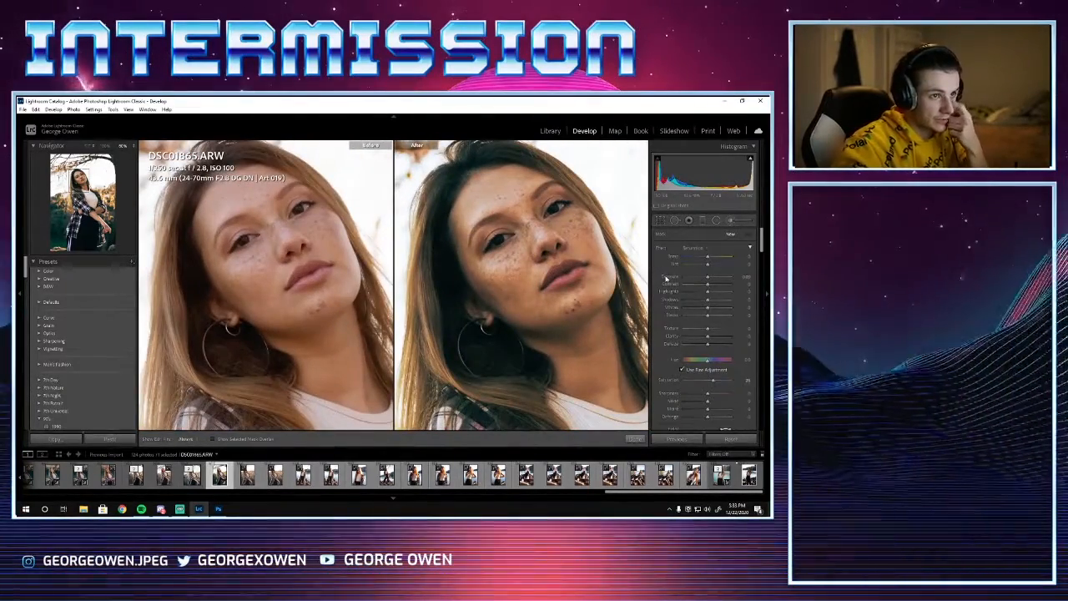
{"action": "left_click", "coordinate": [698, 248]}
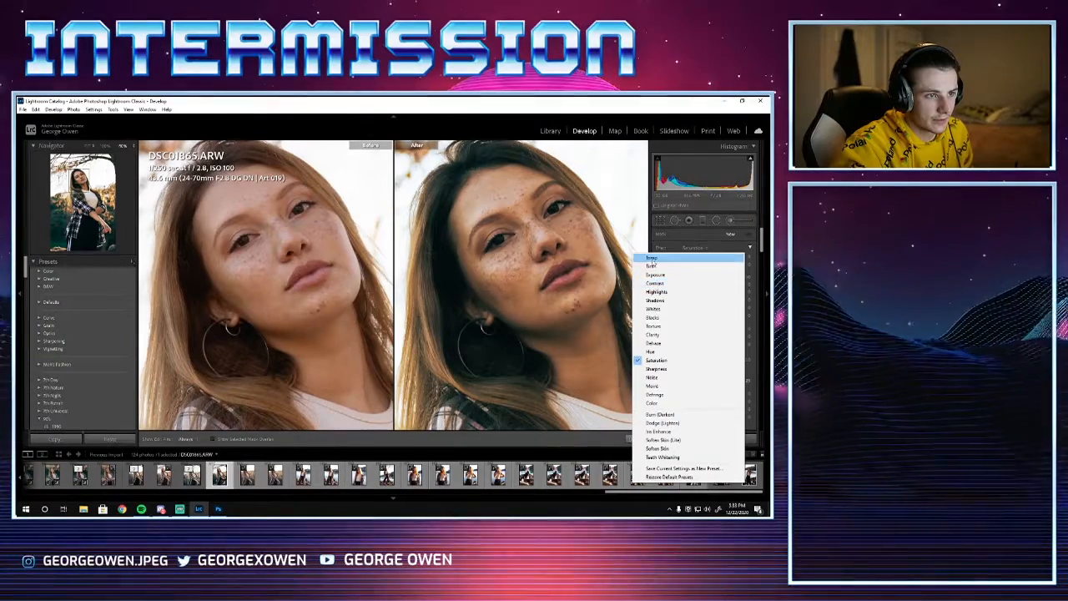
{"action": "left_click", "coordinate": [659, 257]}
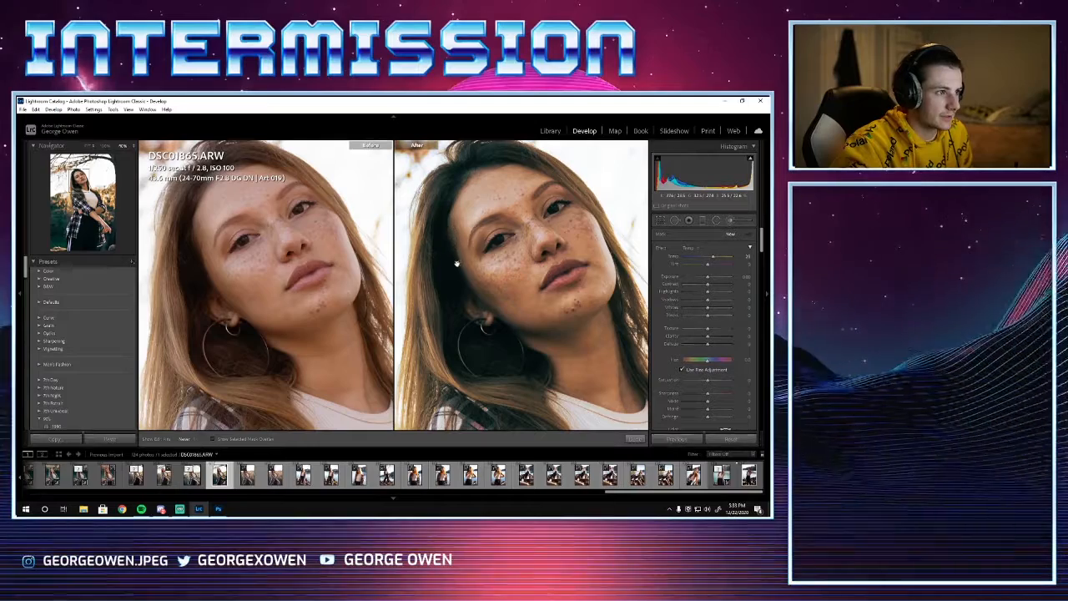
{"action": "mouse_move", "coordinate": [456, 263]}
{"action": "left_mouse_down"}
{"action": "mouse_move", "coordinate": [449, 227]}
{"action": "mouse_move", "coordinate": [469, 291]}
{"action": "mouse_move", "coordinate": [494, 321]}
{"action": "left_mouse_up"}
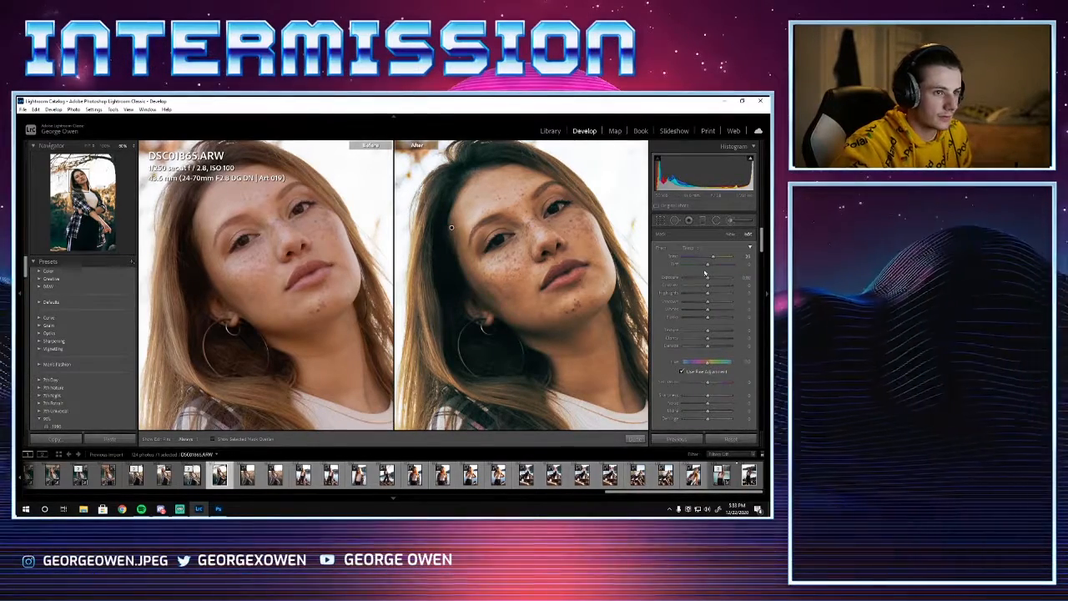
{"action": "left_click_drag", "start_coordinate": [713, 257], "coordinate": [717, 258]}
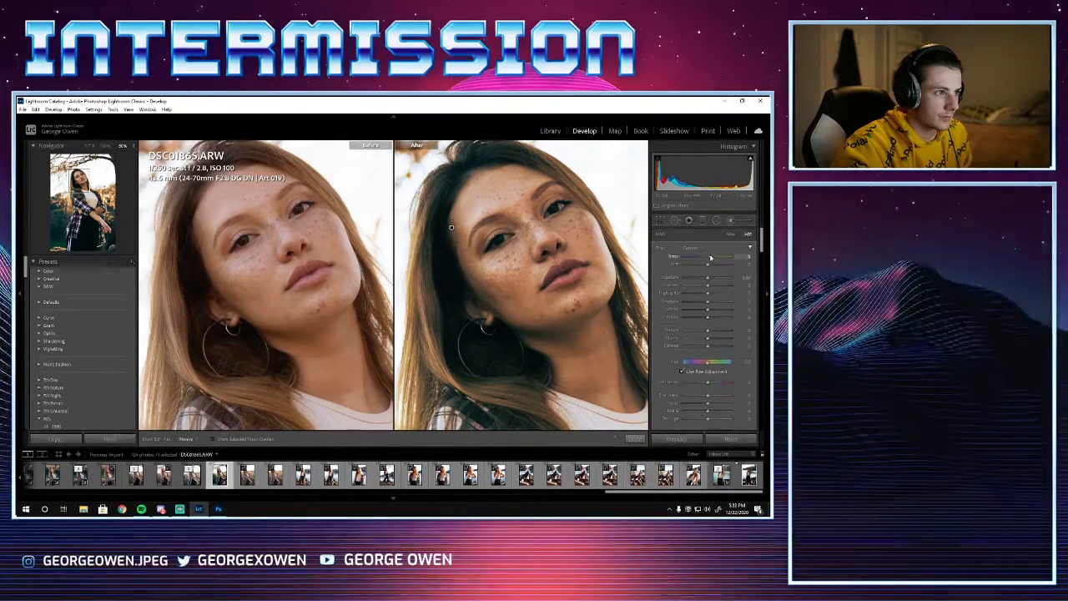
{"action": "left_click_drag", "start_coordinate": [711, 257], "coordinate": [714, 265]}
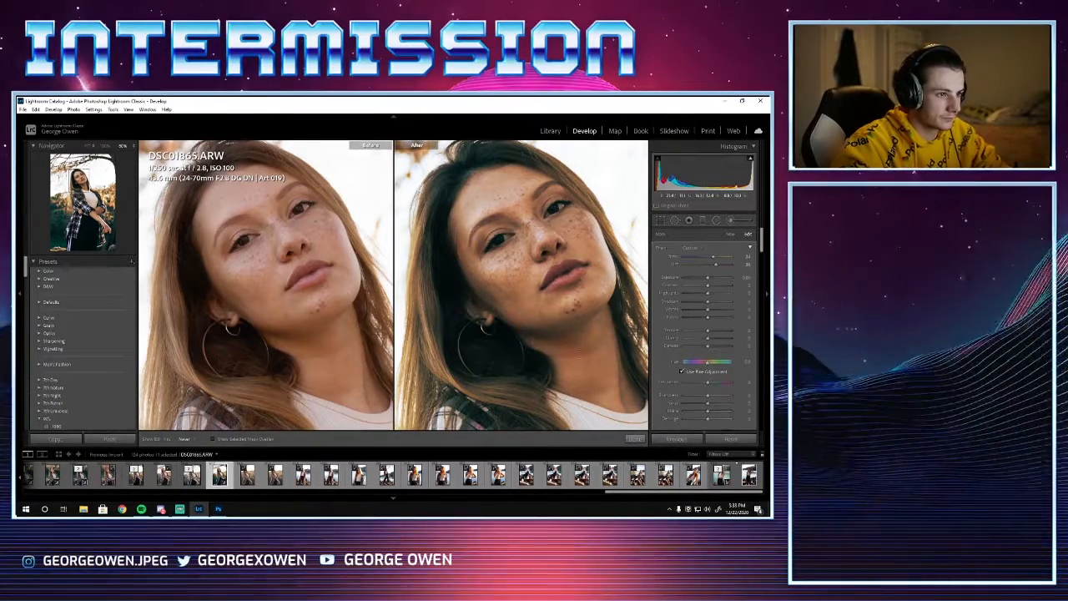
{"action": "key", "text": "ctrl+z"}
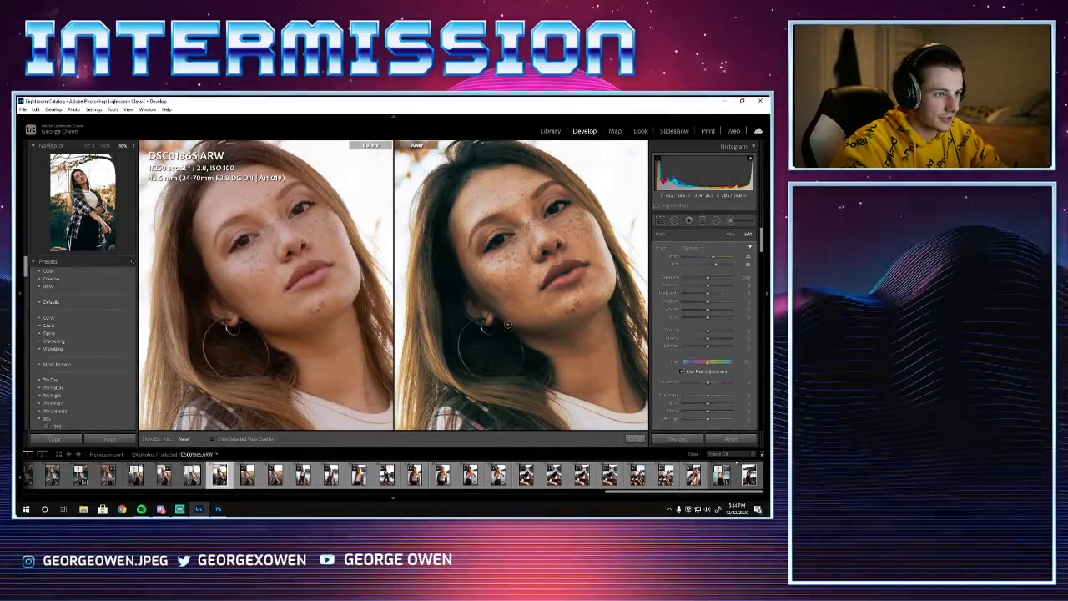
{"action": "key", "text": "k"}
Step: Compare the whole photo before and after, and review the develop settings from the basic tone down to lens corrections
{"action": "key", "text": "ctrl+minus"}
{"action": "key", "text": "ctrl+minus"}
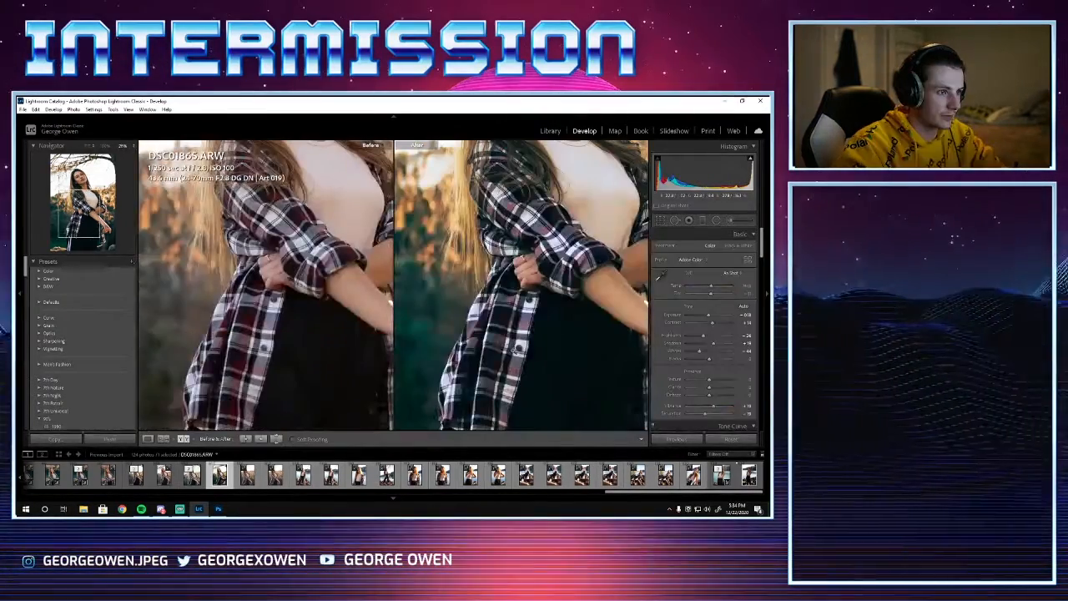
{"action": "key", "text": "ctrl+minus"}
{"action": "key", "text": "ctrl+minus"}
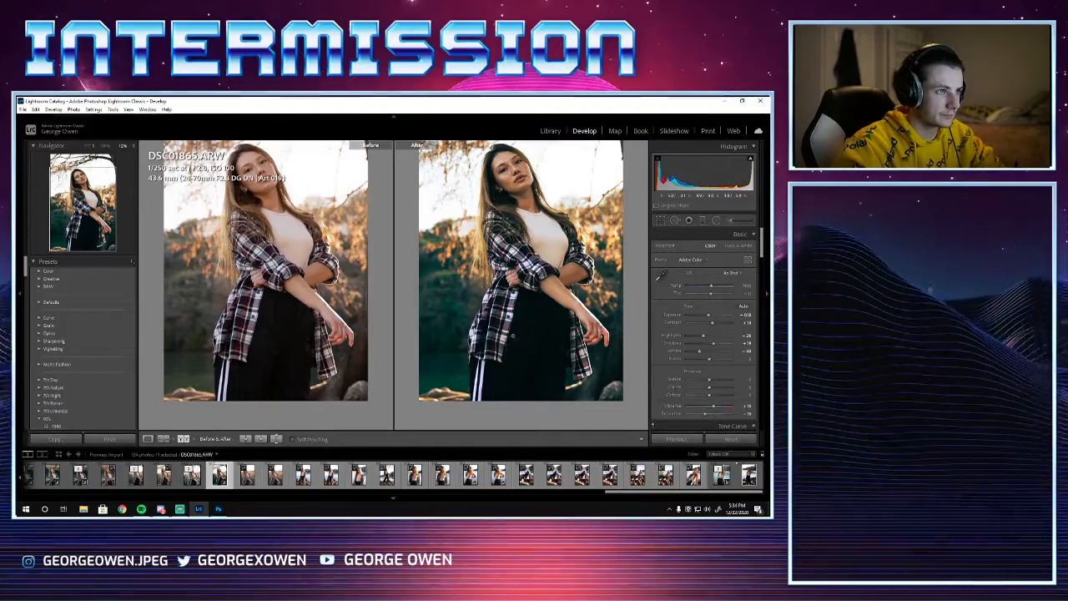
{"action": "key", "text": "ctrl+minus"}
{"action": "scroll", "coordinate": [705, 342], "scroll_direction": "down", "scroll_amount": 5}
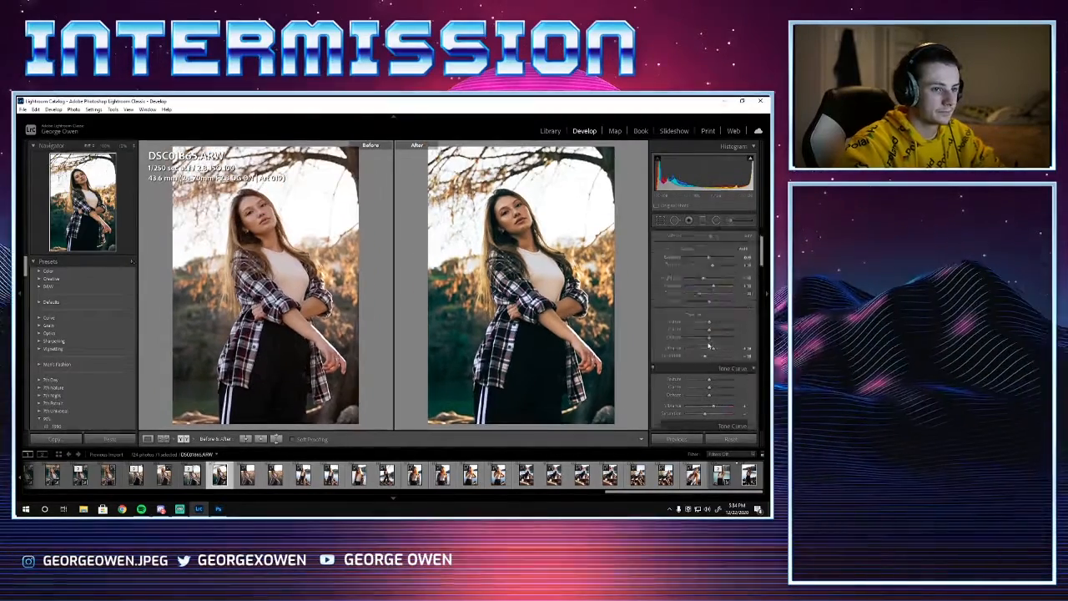
{"action": "scroll", "coordinate": [705, 341], "scroll_direction": "up", "scroll_amount": 2}
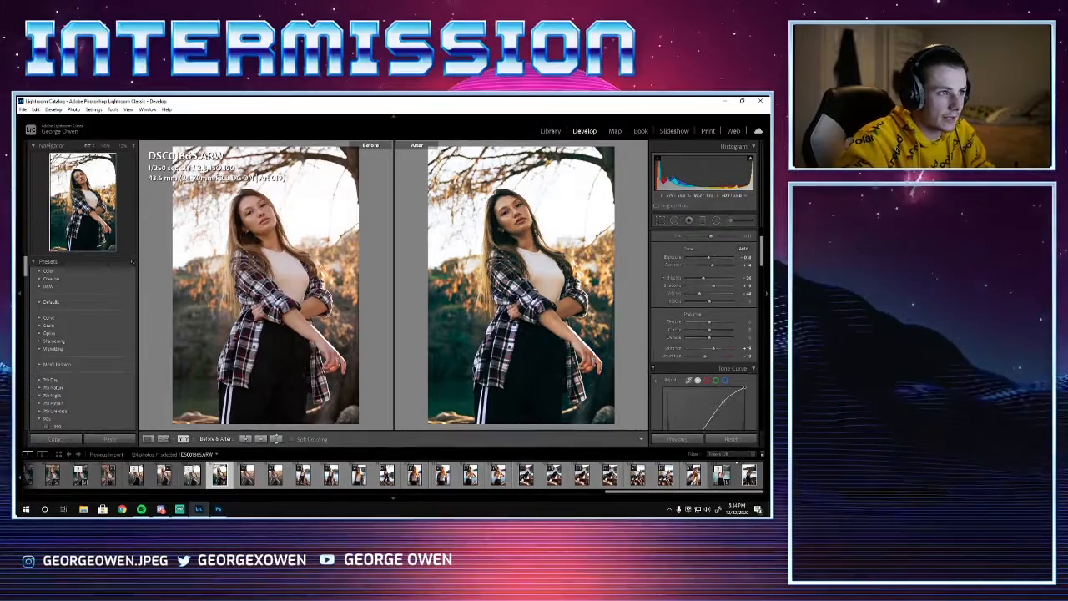
{"action": "scroll", "coordinate": [705, 334], "scroll_direction": "down", "scroll_amount": 5}
{"action": "scroll", "coordinate": [693, 341], "scroll_direction": "down", "scroll_amount": 3}
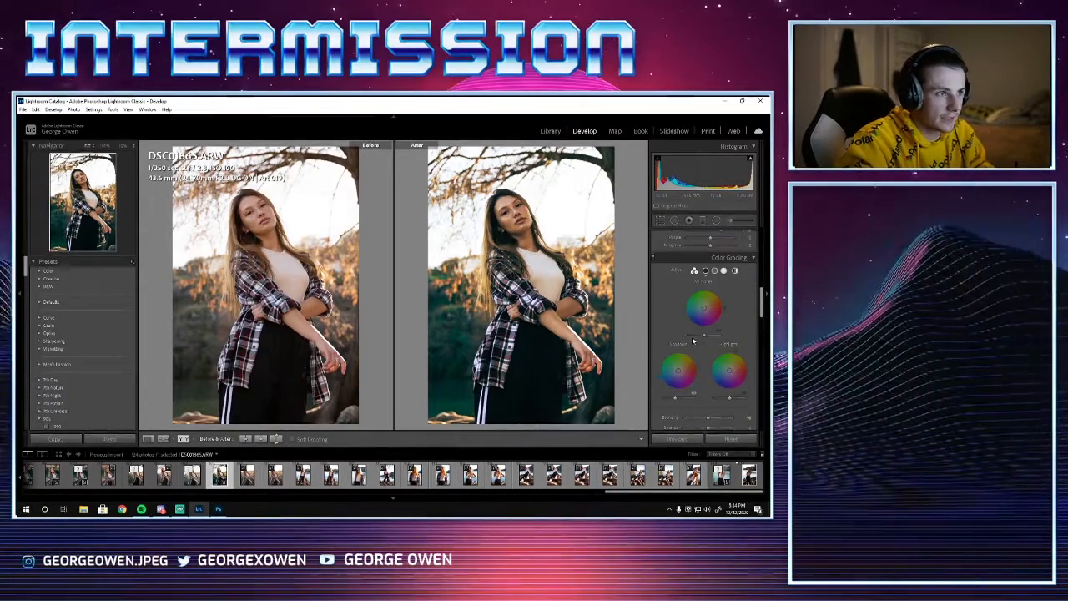
{"action": "scroll", "coordinate": [692, 341], "scroll_direction": "down", "scroll_amount": 3}
{"action": "scroll", "coordinate": [693, 341], "scroll_direction": "down", "scroll_amount": 3}
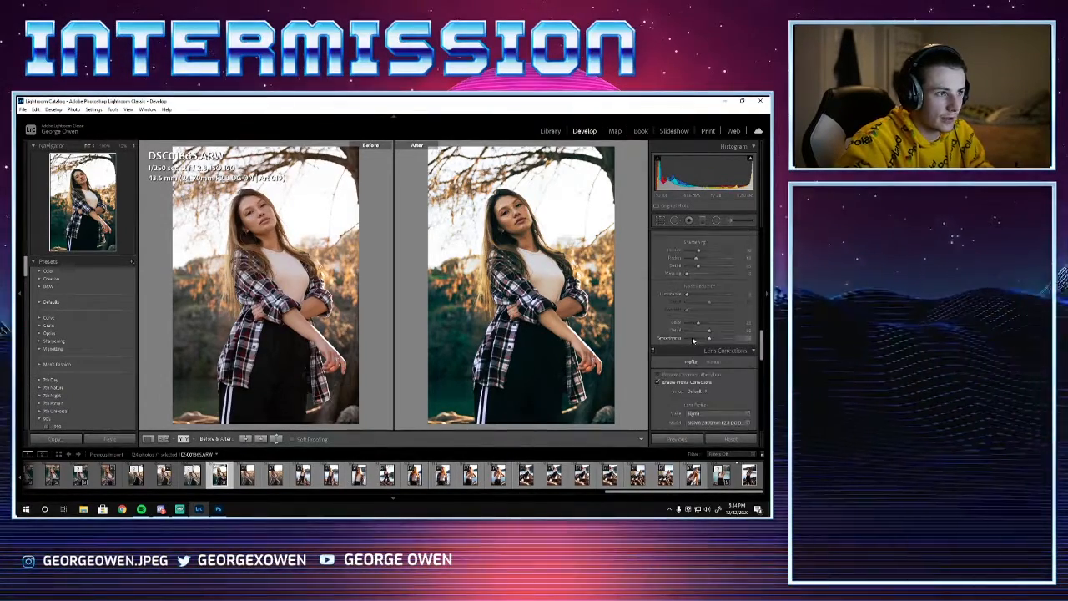
{"action": "scroll", "coordinate": [692, 341], "scroll_direction": "up", "scroll_amount": 8}
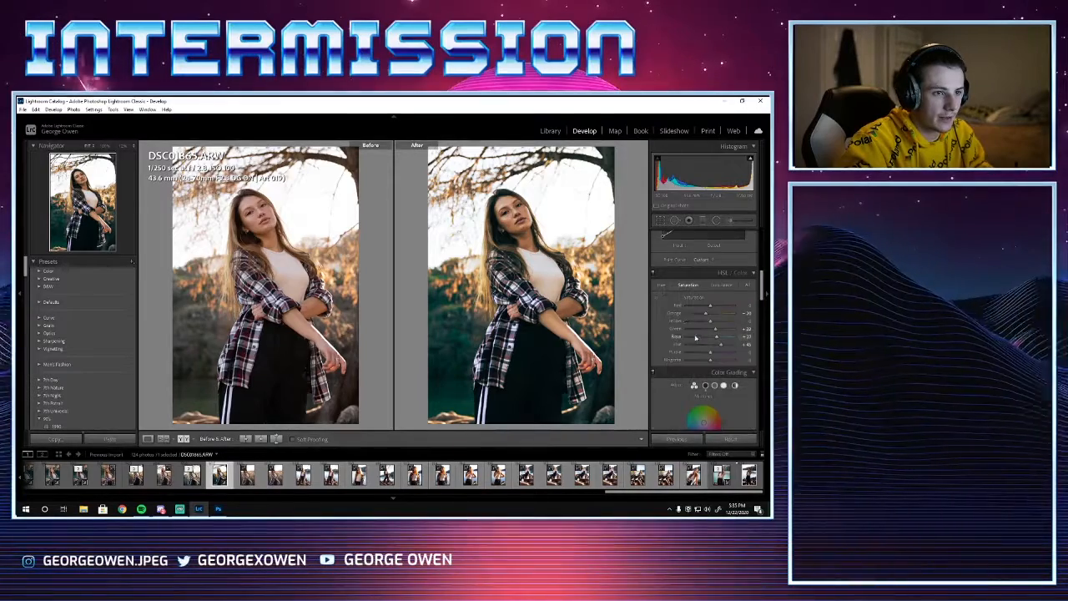
Step: Set the green hue to -100 in the HSL adjustments, raise the aqua and blue hues, and reduce the green saturation slightly
{"action": "left_click", "coordinate": [663, 287]}
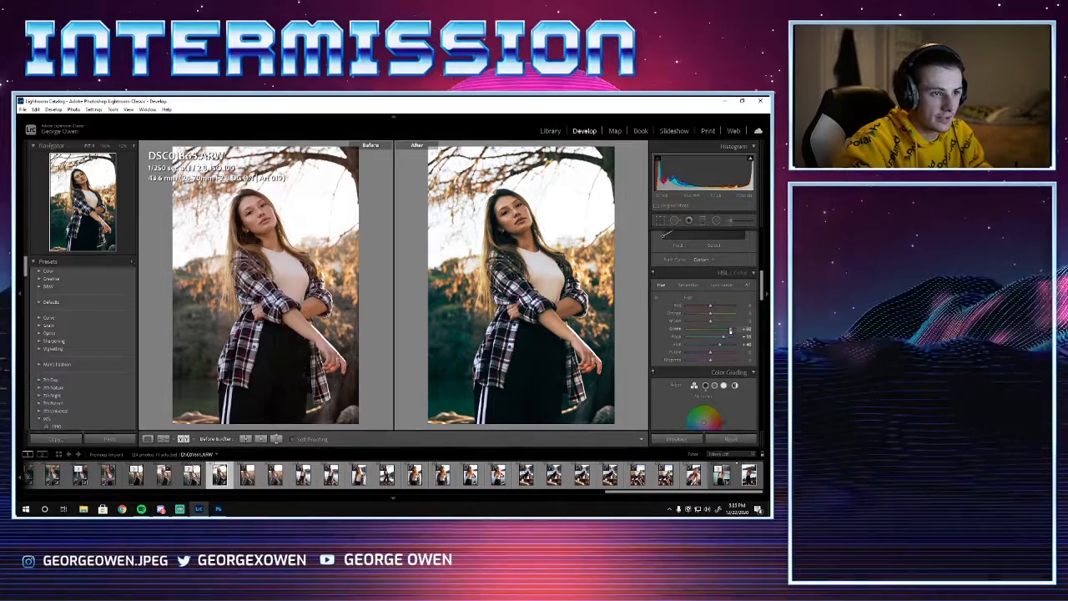
{"action": "left_click_drag", "start_coordinate": [703, 332], "coordinate": [694, 332]}
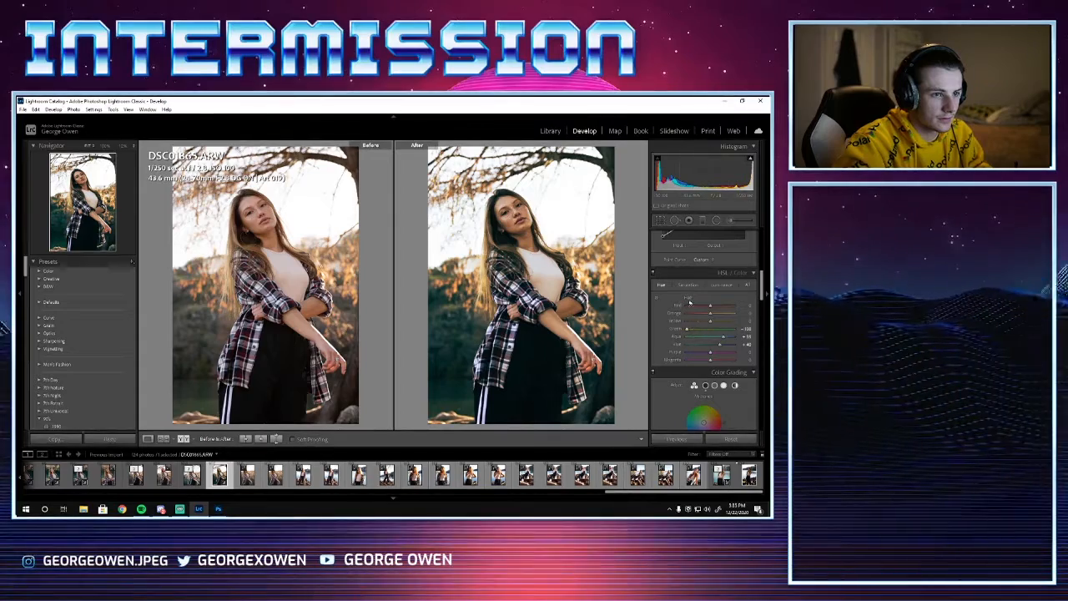
{"action": "left_click", "coordinate": [686, 287]}
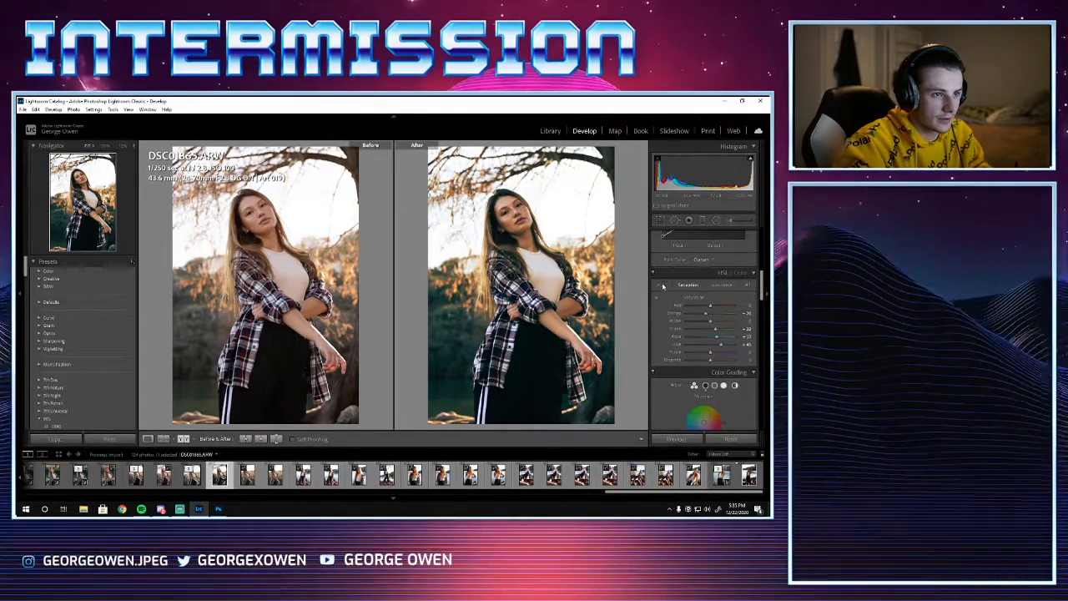
{"action": "left_click", "coordinate": [664, 285]}
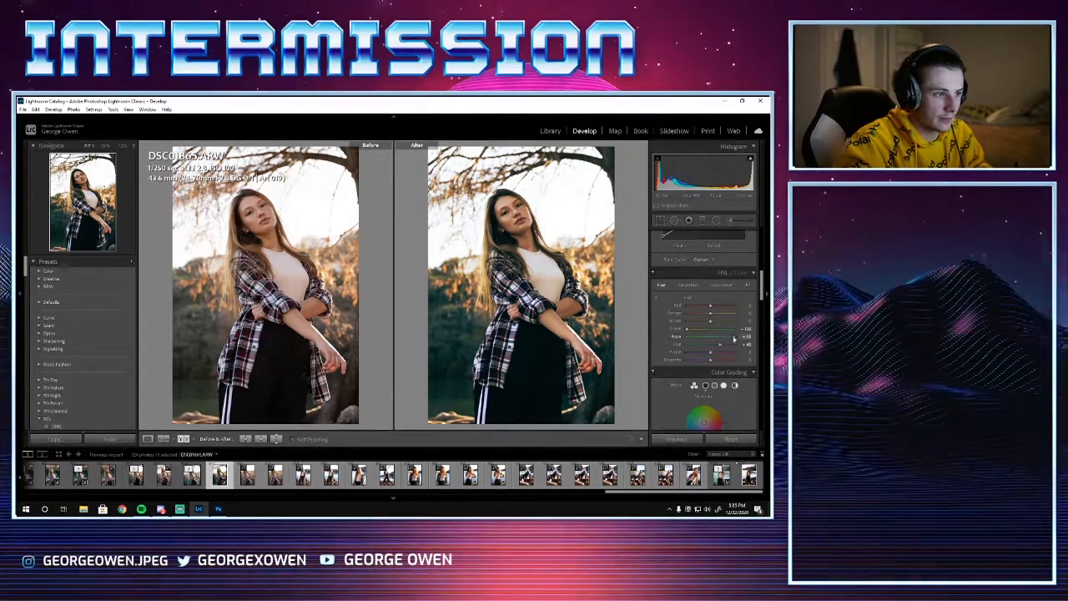
{"action": "mouse_move", "coordinate": [735, 338]}
{"action": "left_mouse_down"}
{"action": "mouse_move", "coordinate": [728, 346]}
{"action": "mouse_move", "coordinate": [744, 345]}
{"action": "left_mouse_up"}
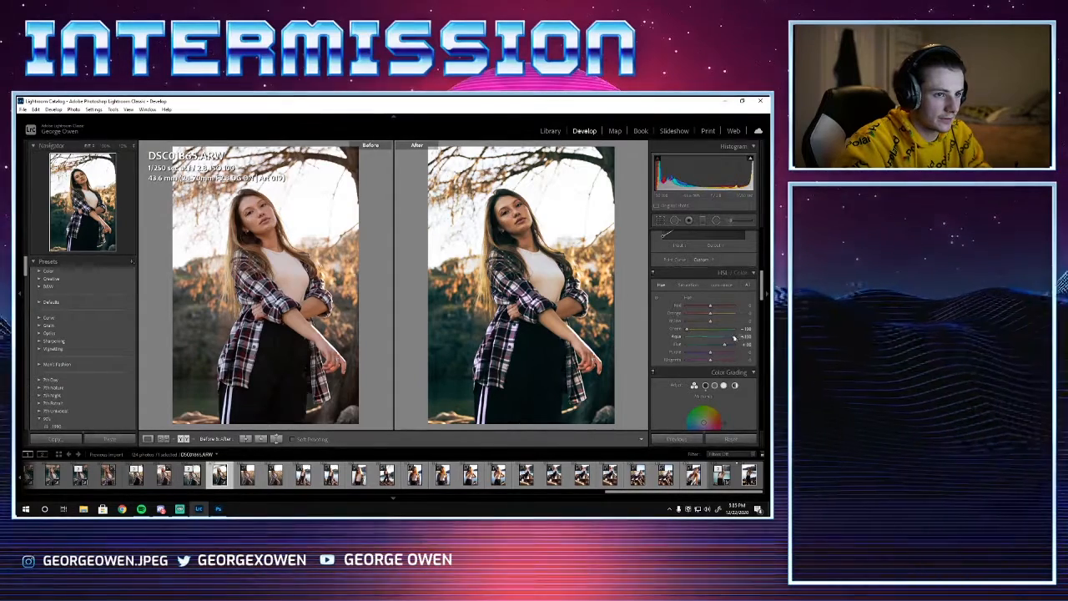
{"action": "left_click_drag", "start_coordinate": [733, 338], "coordinate": [691, 330]}
{"action": "left_click", "coordinate": [688, 284]}
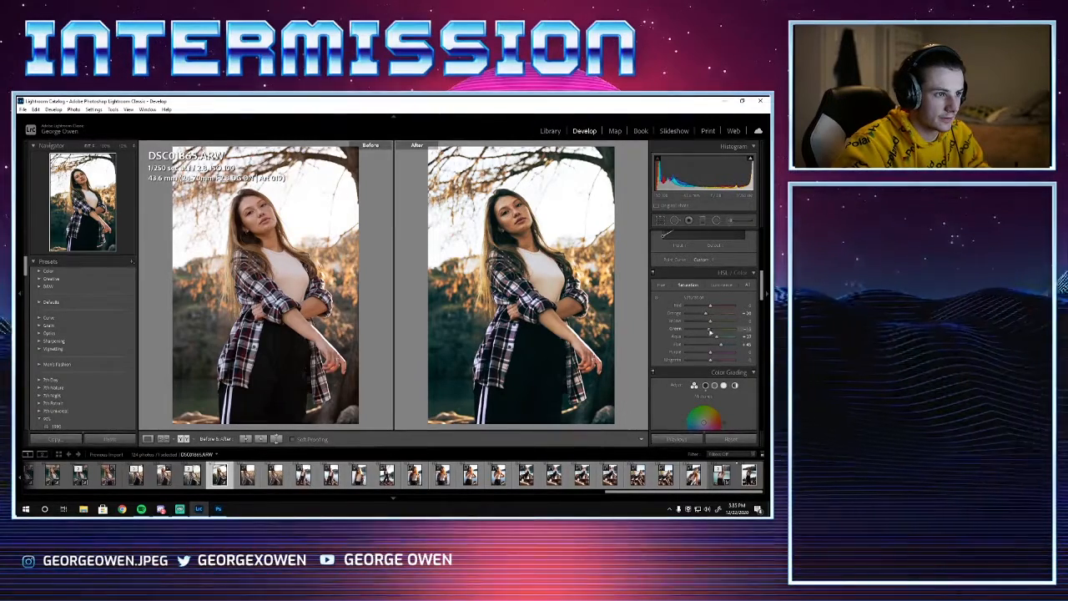
{"action": "left_click_drag", "start_coordinate": [716, 332], "coordinate": [703, 332]}
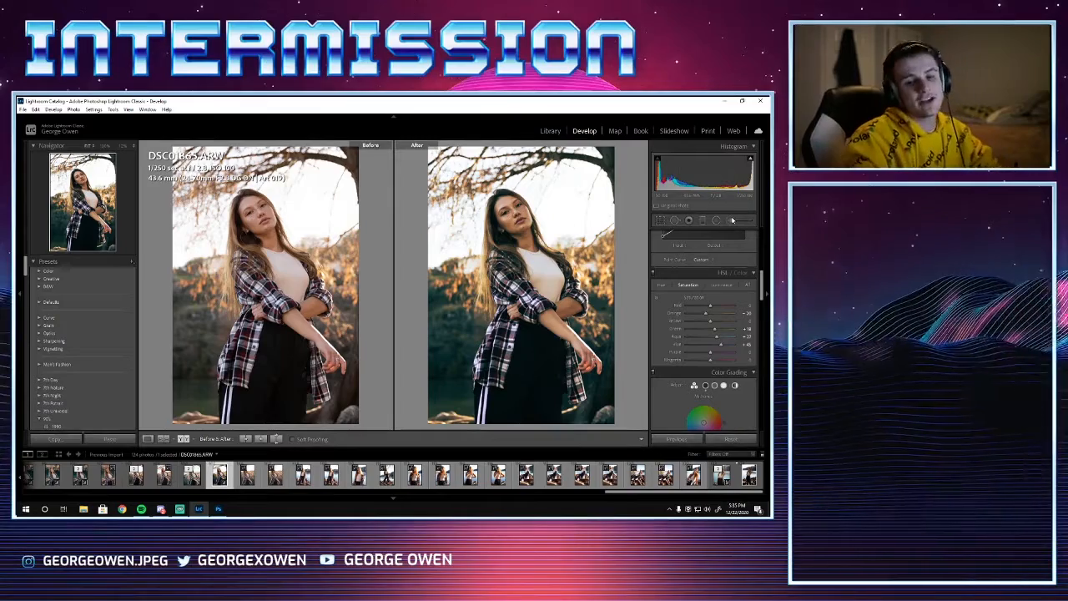
Step: Check the midtones and combined wheels in color grading and look through the remaining settings down to Effects
{"action": "scroll", "coordinate": [711, 281], "scroll_direction": "down", "scroll_amount": 3}
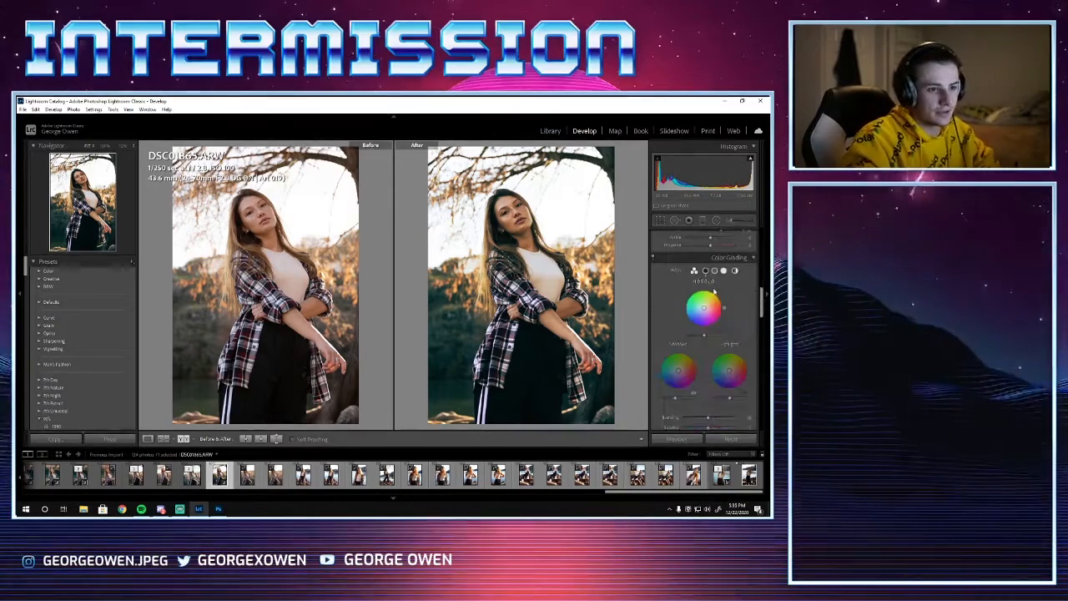
{"action": "left_click", "coordinate": [724, 272]}
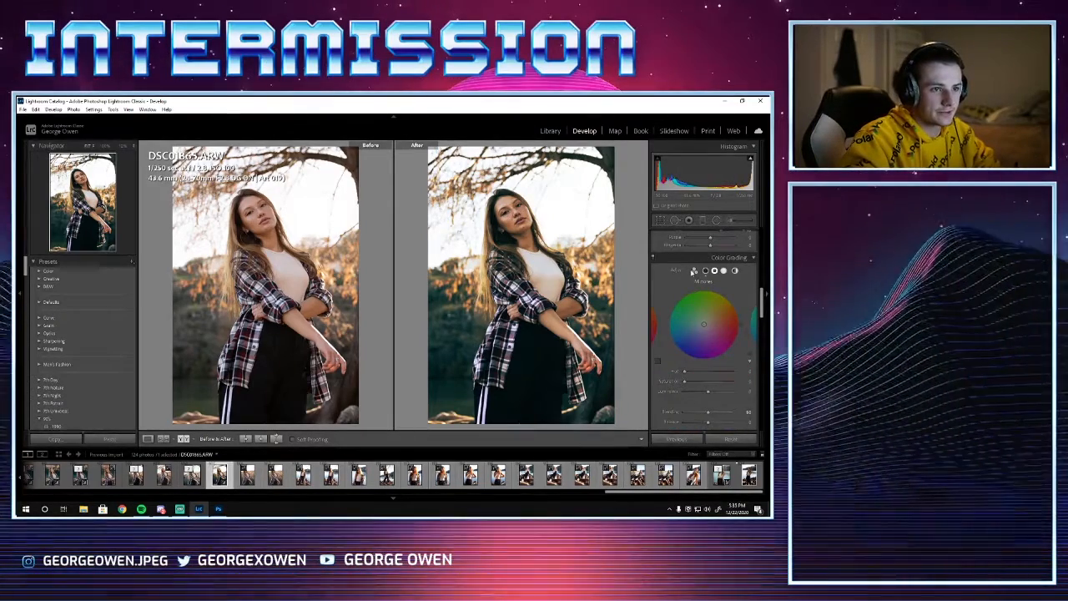
{"action": "left_click", "coordinate": [694, 271]}
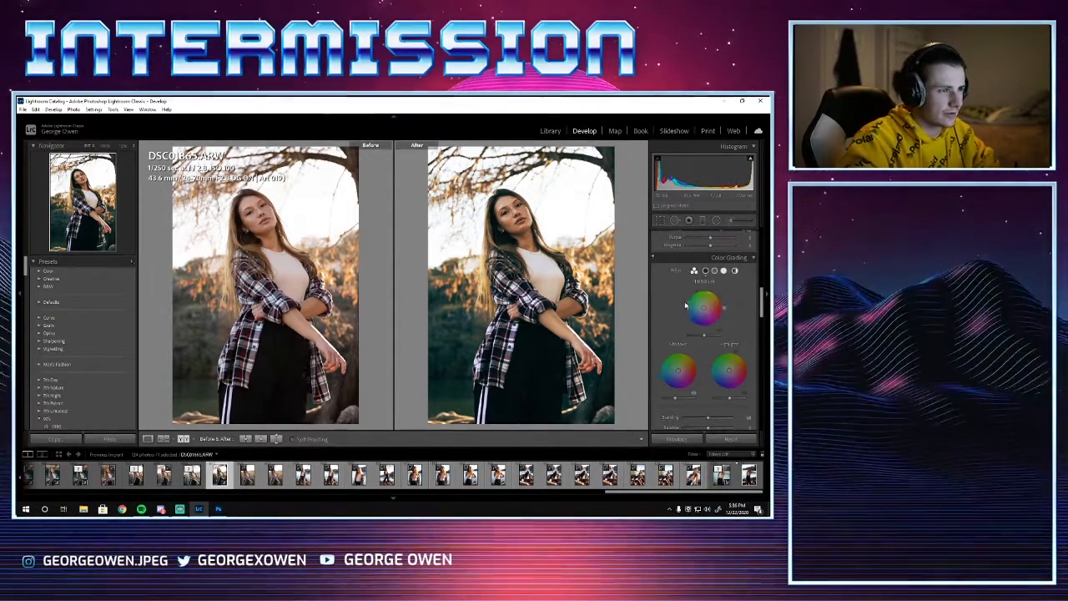
{"action": "scroll", "coordinate": [682, 308], "scroll_direction": "down", "scroll_amount": 3}
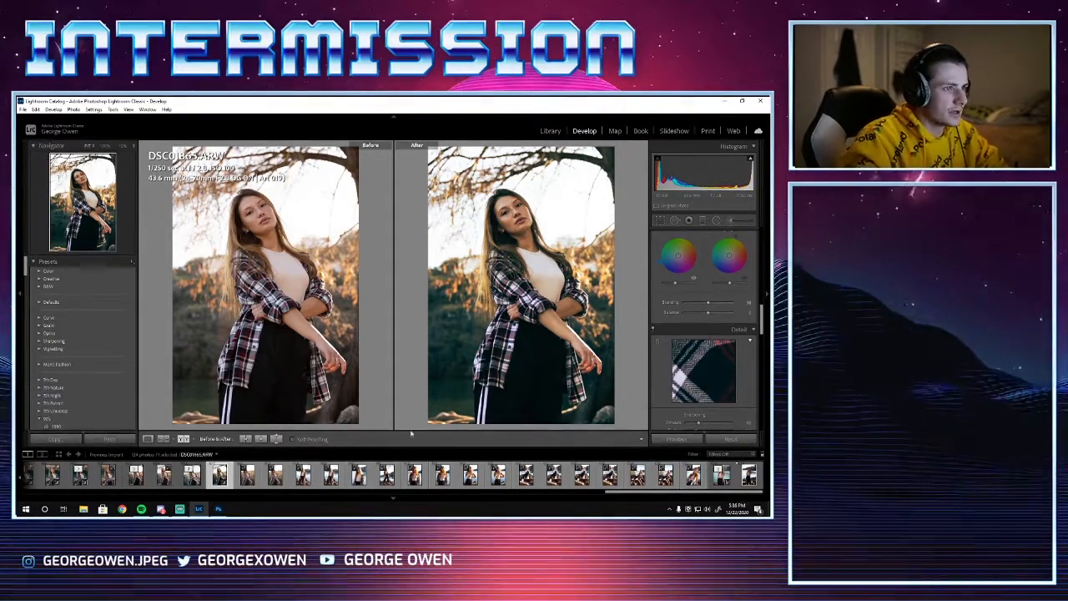
{"action": "scroll", "coordinate": [709, 359], "scroll_direction": "down", "scroll_amount": 6}
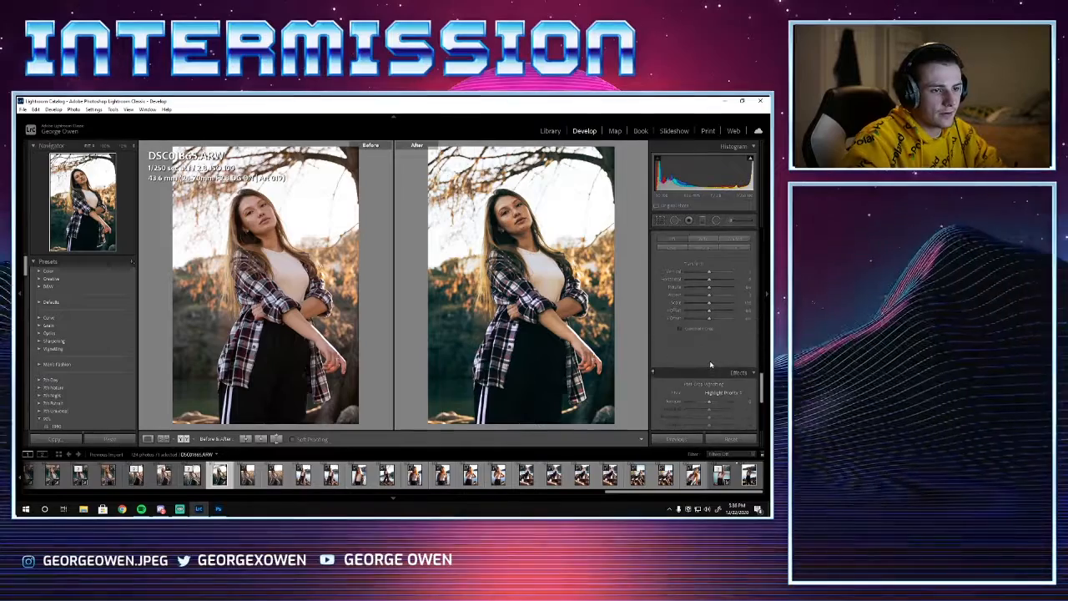
Step: Shift the blue primary hue and saturation slightly negative in Calibration, and try out the red primary sliders
{"action": "scroll", "coordinate": [710, 364], "scroll_direction": "down", "scroll_amount": 3}
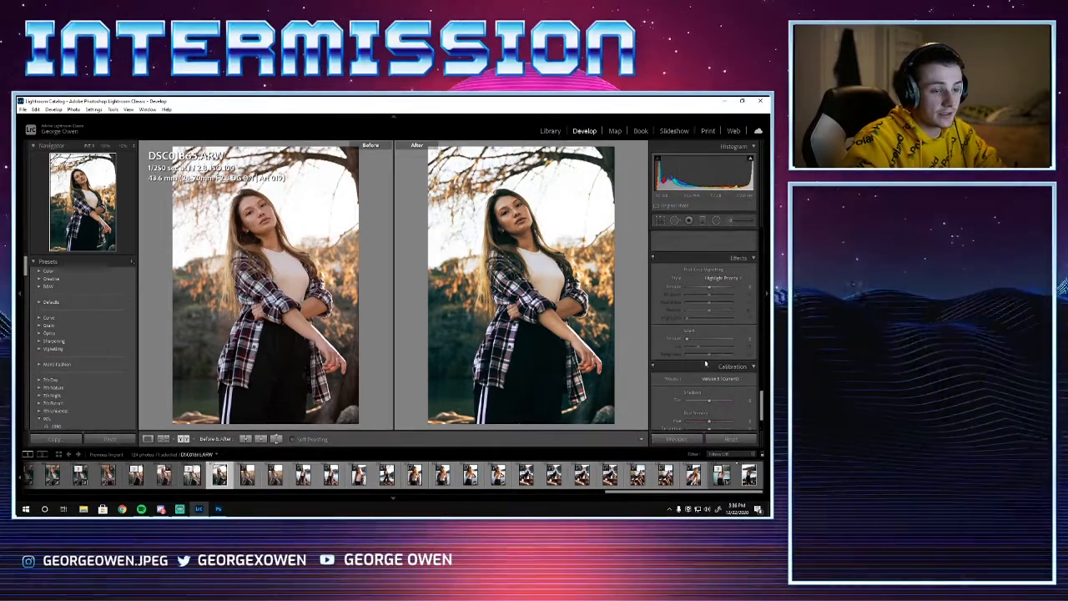
{"action": "scroll", "coordinate": [704, 363], "scroll_direction": "down", "scroll_amount": 1}
{"action": "scroll", "coordinate": [704, 348], "scroll_direction": "down", "scroll_amount": 1}
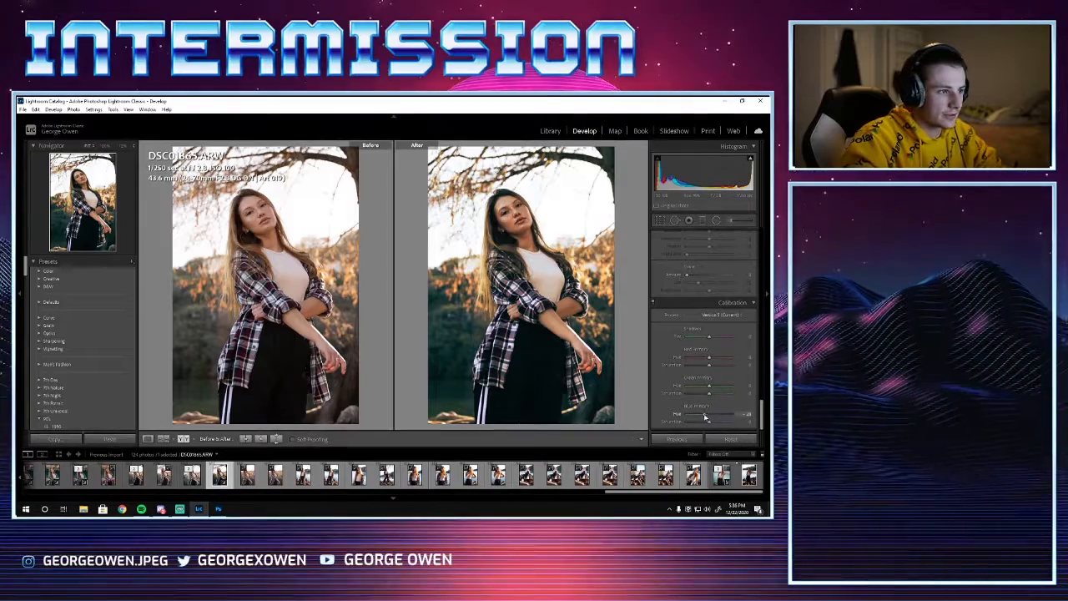
{"action": "left_click_drag", "start_coordinate": [704, 416], "coordinate": [703, 414]}
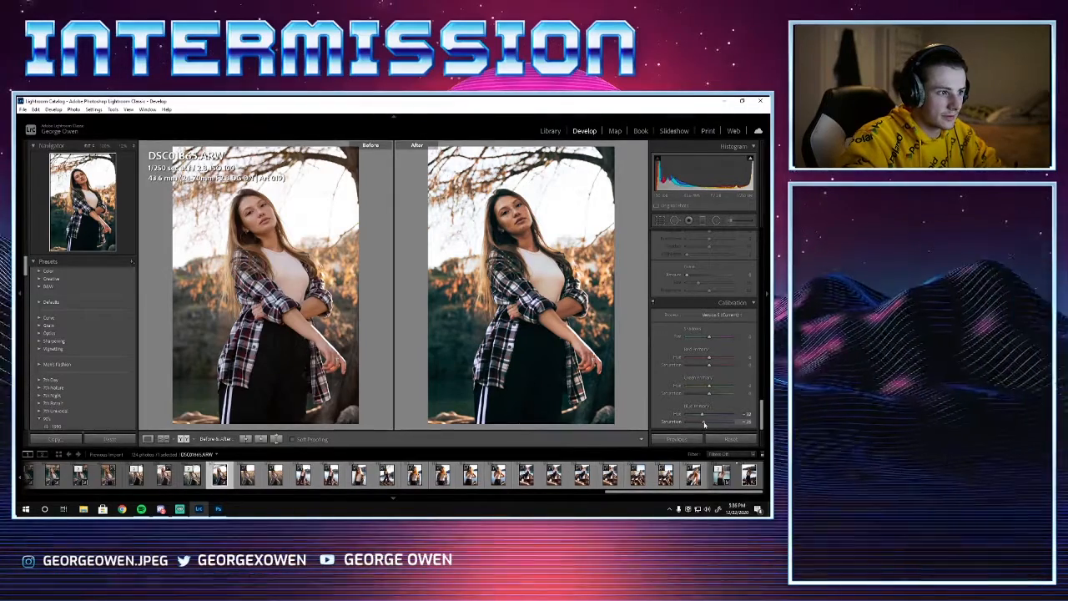
{"action": "left_click_drag", "start_coordinate": [705, 416], "coordinate": [725, 415]}
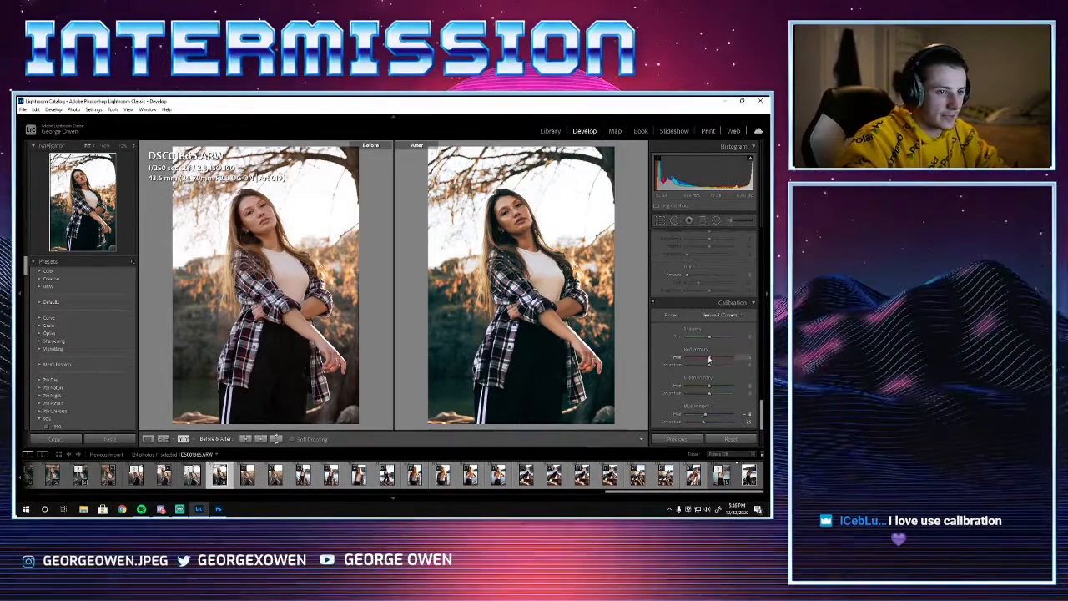
{"action": "left_click_drag", "start_coordinate": [705, 359], "coordinate": [705, 367]}
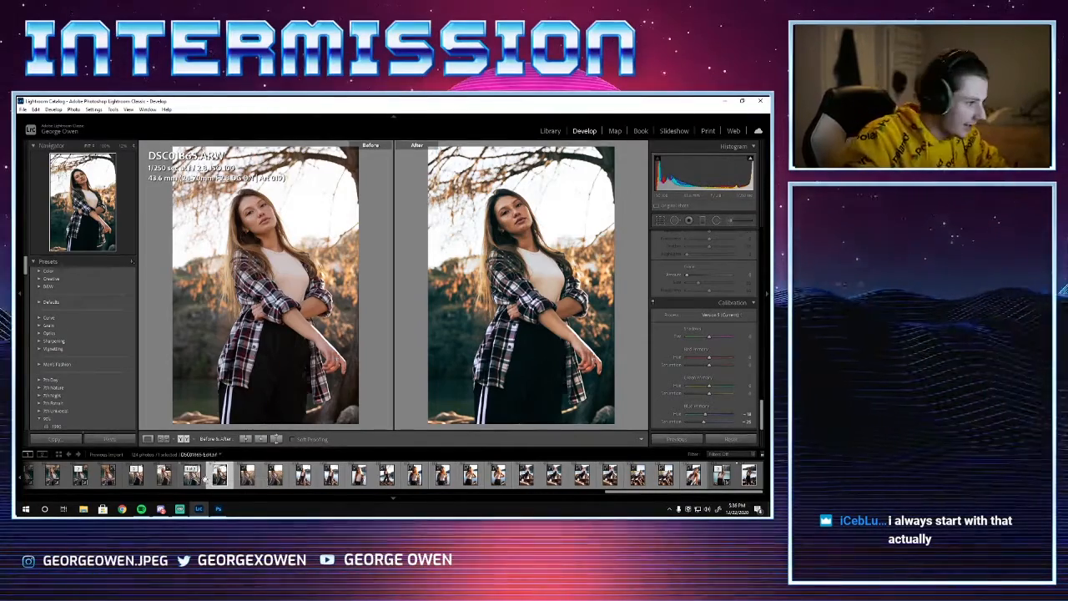
Step: Send the edited portrait DSC01865.ARW to Photoshop for editing
{"action": "right_click", "coordinate": [220, 476]}
{"action": "mouse_move", "coordinate": [245, 392]}
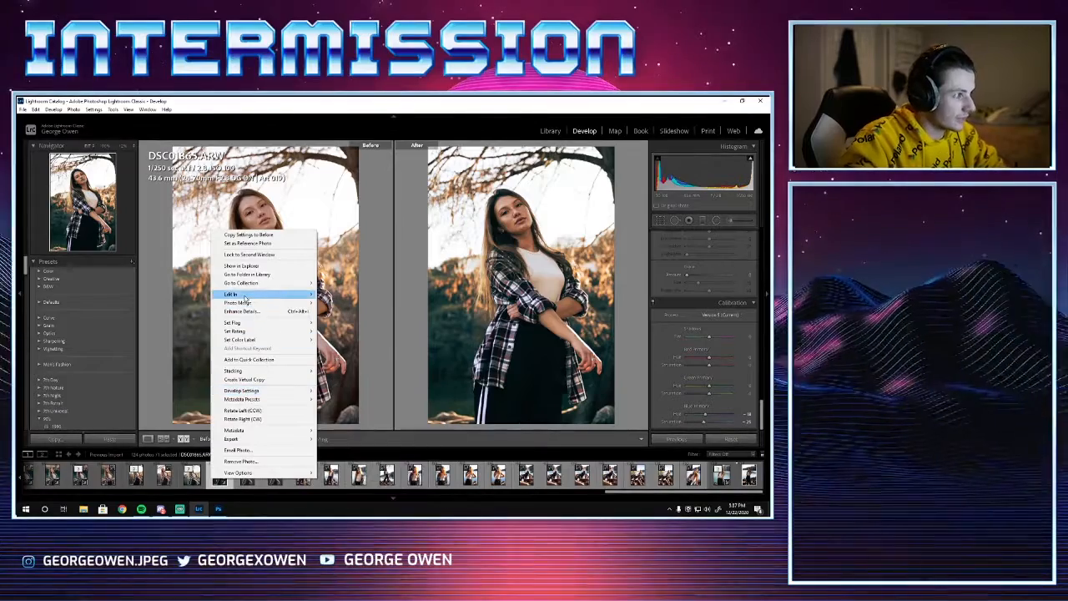
{"action": "mouse_move", "coordinate": [250, 296]}
{"action": "left_click", "coordinate": [359, 293]}
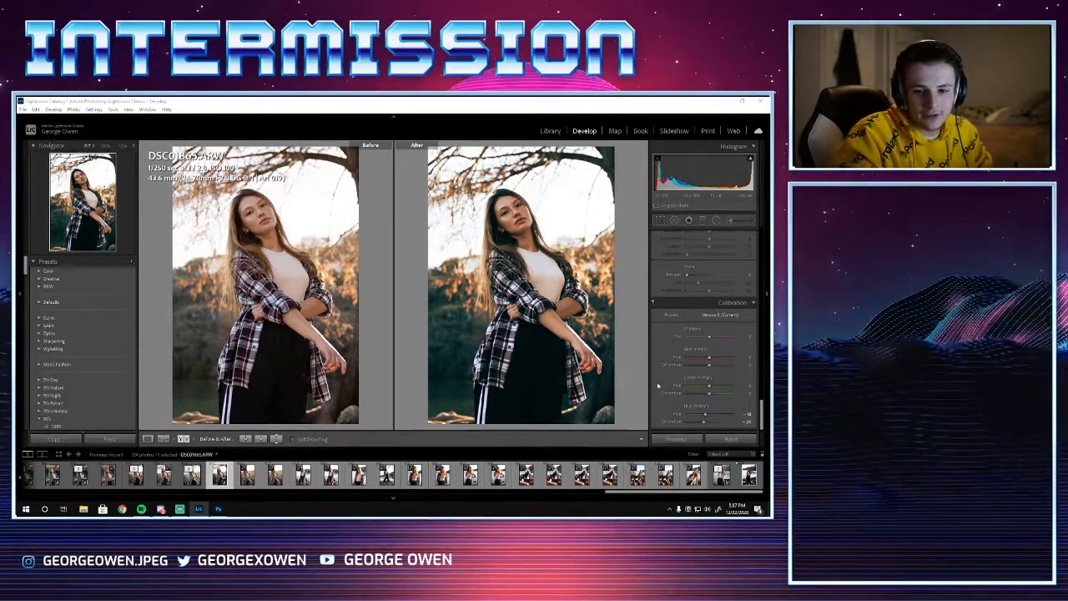
Step: Review the color grading, tone curve and basic tone settings of the portrait
{"action": "scroll", "coordinate": [701, 367], "scroll_direction": "up", "scroll_amount": 15}
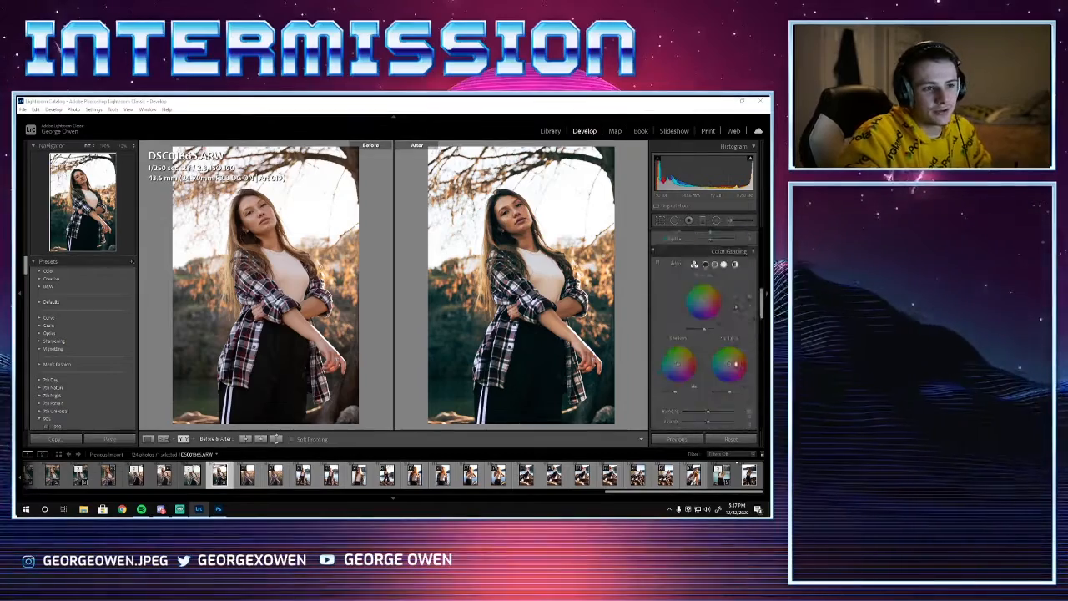
{"action": "scroll", "coordinate": [732, 365], "scroll_direction": "up", "scroll_amount": 3}
{"action": "scroll", "coordinate": [732, 365], "scroll_direction": "down", "scroll_amount": 5}
{"action": "scroll", "coordinate": [732, 365], "scroll_direction": "up", "scroll_amount": 3}
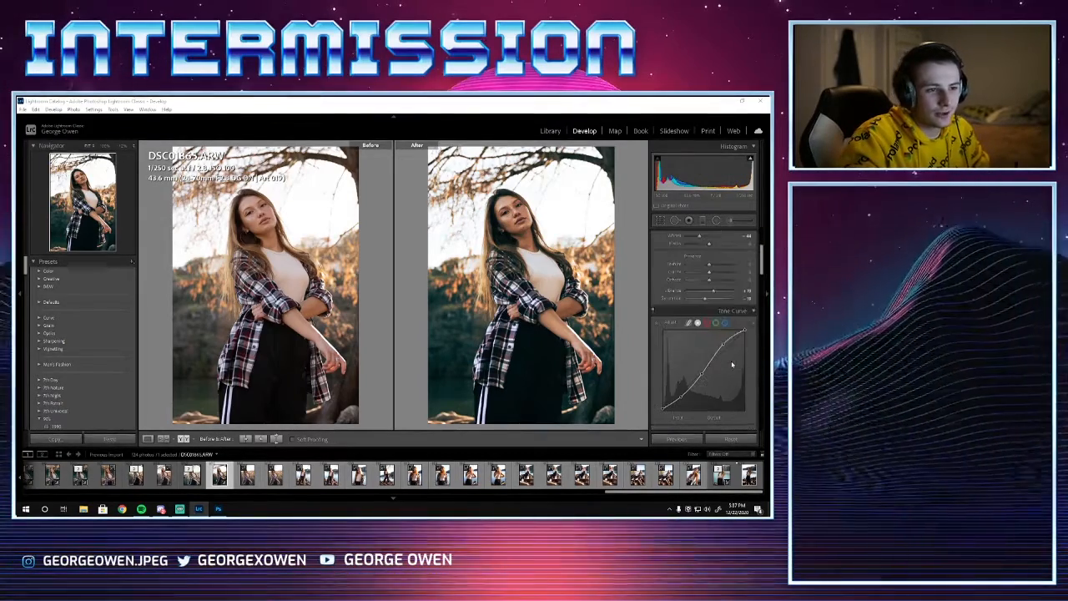
{"action": "scroll", "coordinate": [724, 363], "scroll_direction": "up", "scroll_amount": 3}
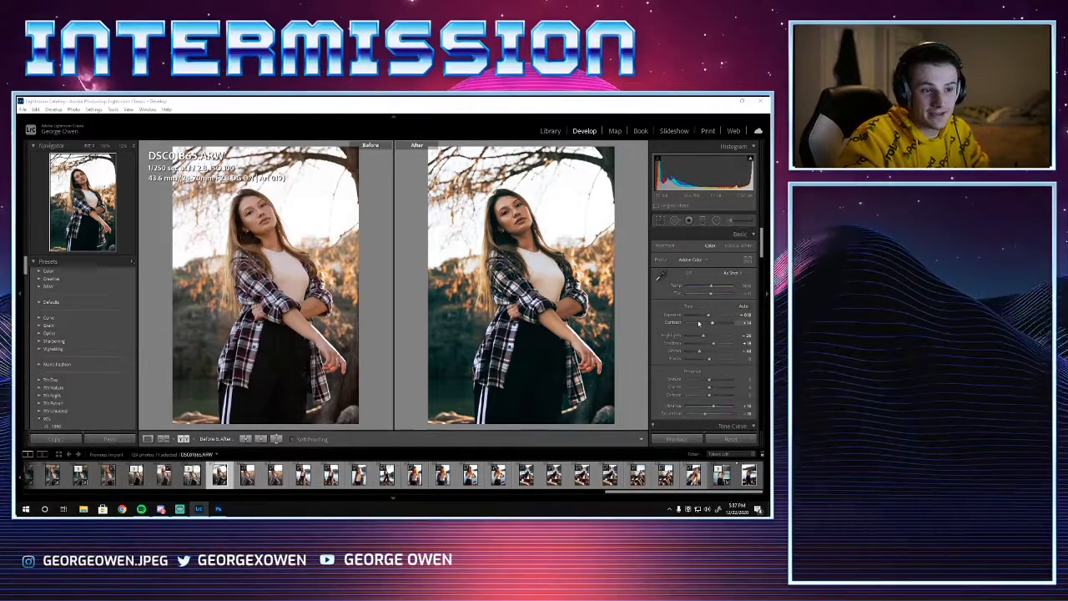
{"action": "scroll", "coordinate": [702, 350], "scroll_direction": "down", "scroll_amount": 3}
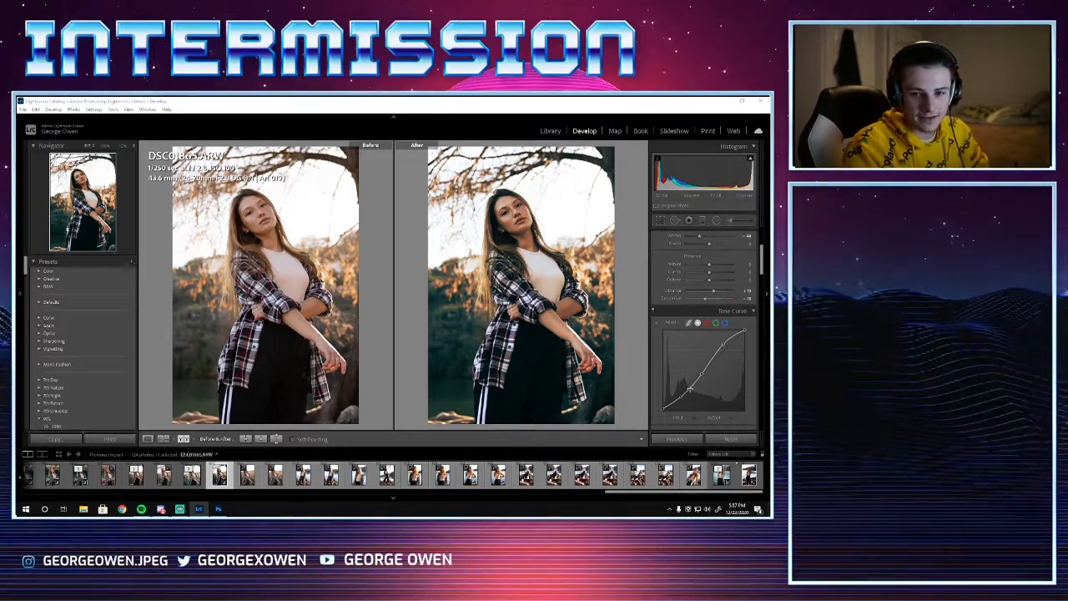
{"action": "scroll", "coordinate": [704, 338], "scroll_direction": "up", "scroll_amount": 3}
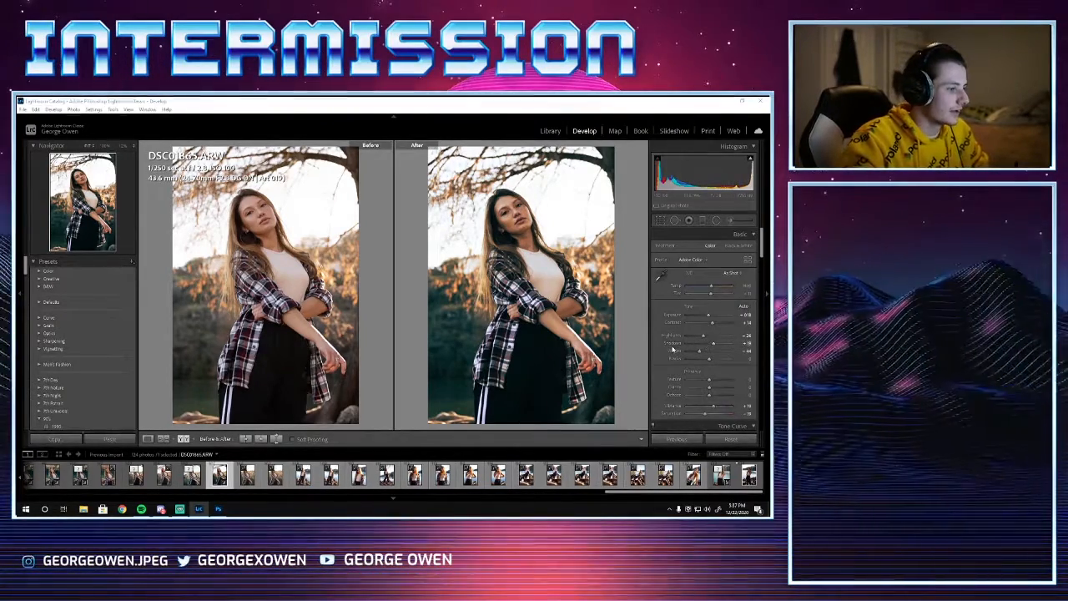
{"action": "scroll", "coordinate": [672, 350], "scroll_direction": "down", "scroll_amount": 3}
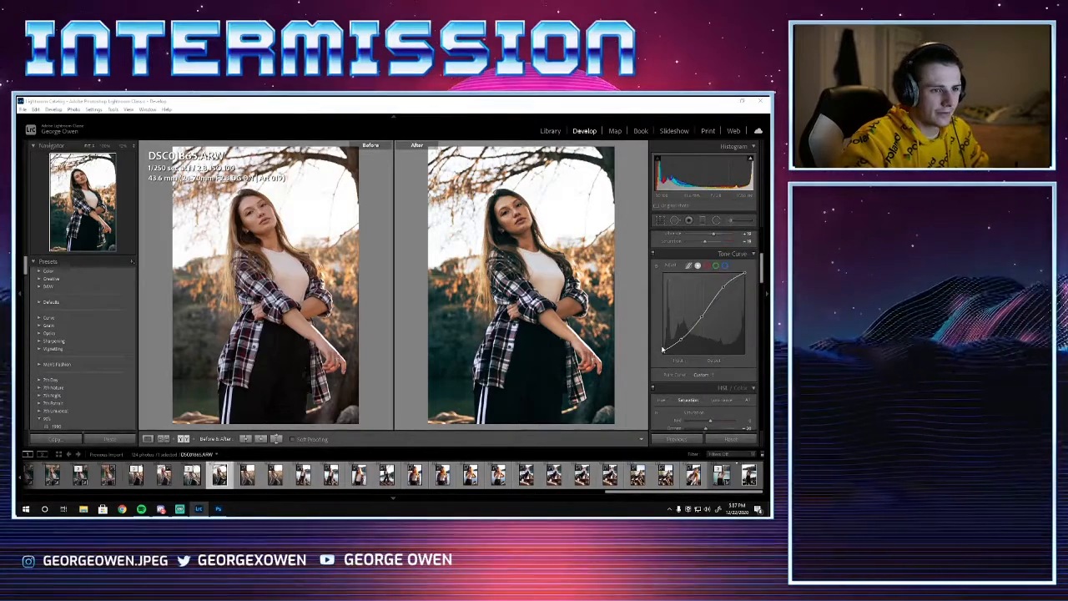
{"action": "scroll", "coordinate": [663, 349], "scroll_direction": "up", "scroll_amount": 1}
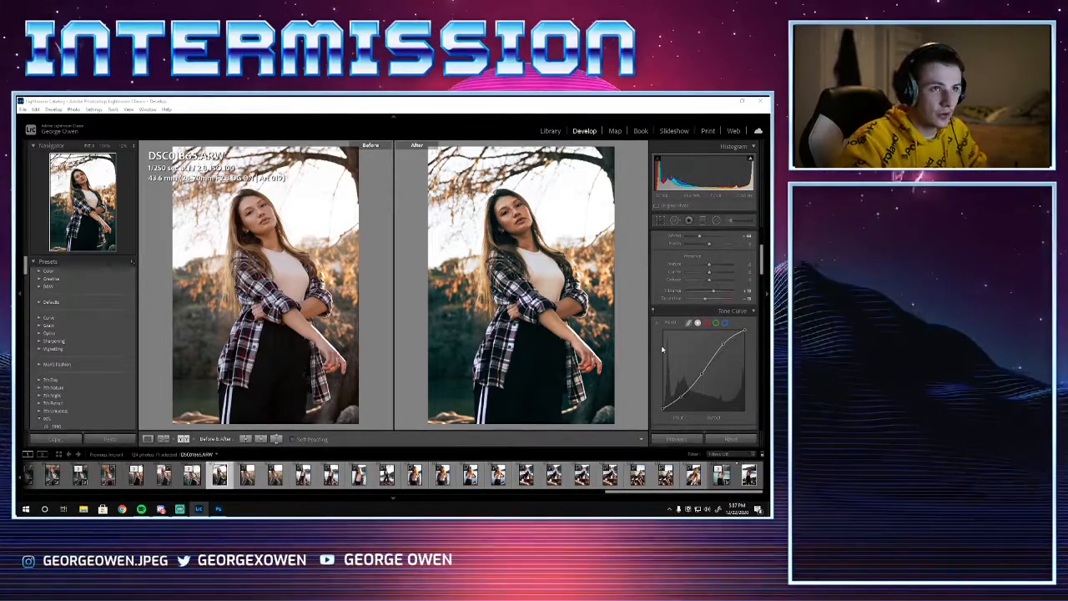
Step: Place the tone curve's black point at input 0 and output 0 in Lightroom Classic
{"action": "left_click", "coordinate": [217, 509]}
{"action": "left_click", "coordinate": [199, 508]}
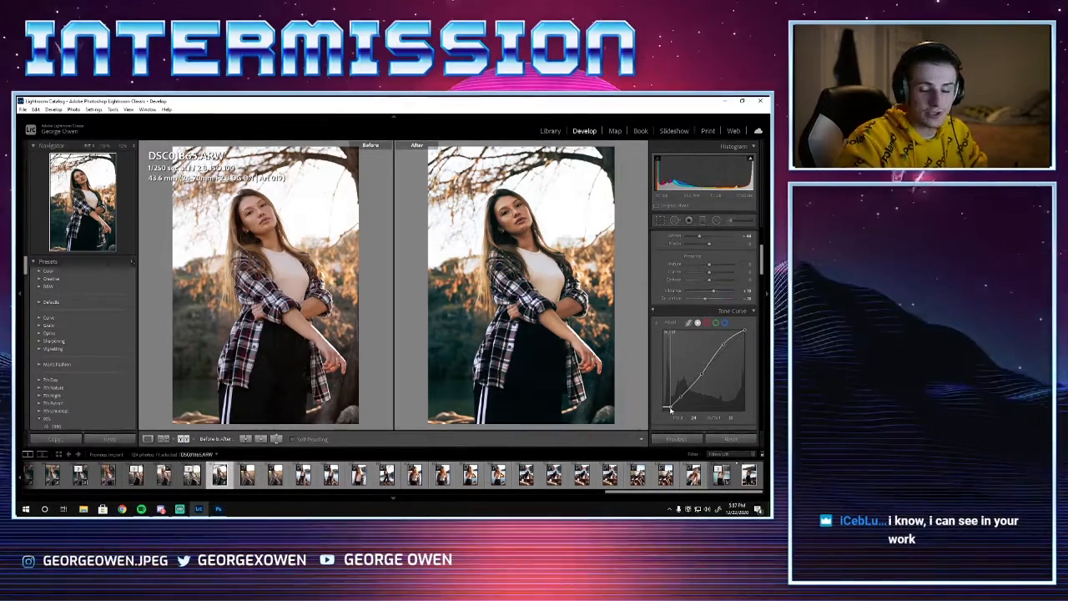
{"action": "left_click_drag", "start_coordinate": [670, 409], "coordinate": [662, 409]}
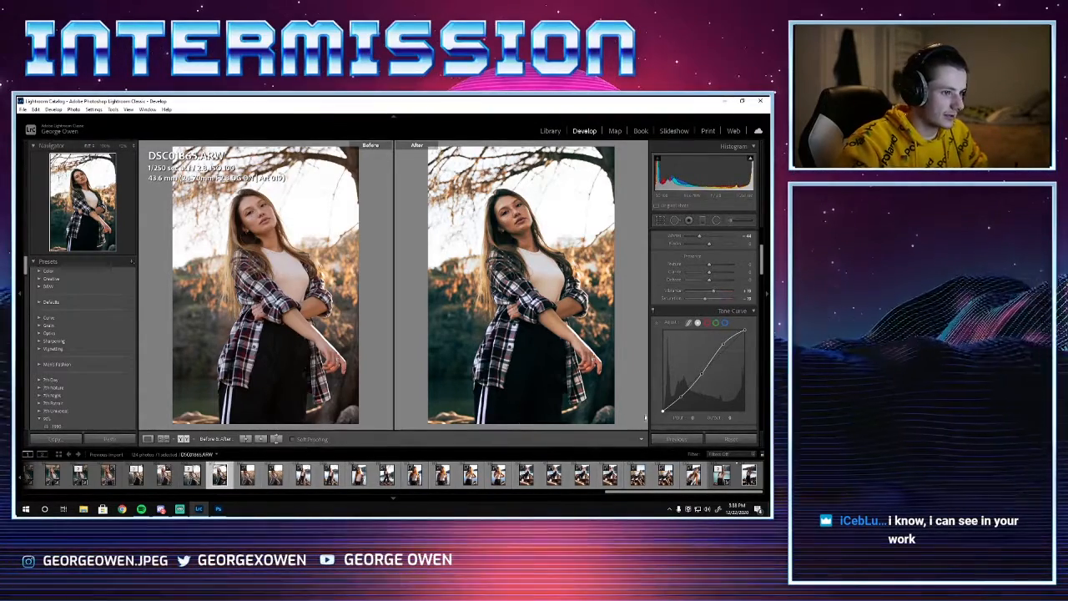
Step: Send the portrait to Photoshop again with its current develop settings and switch to Photoshop
{"action": "right_click", "coordinate": [221, 474]}
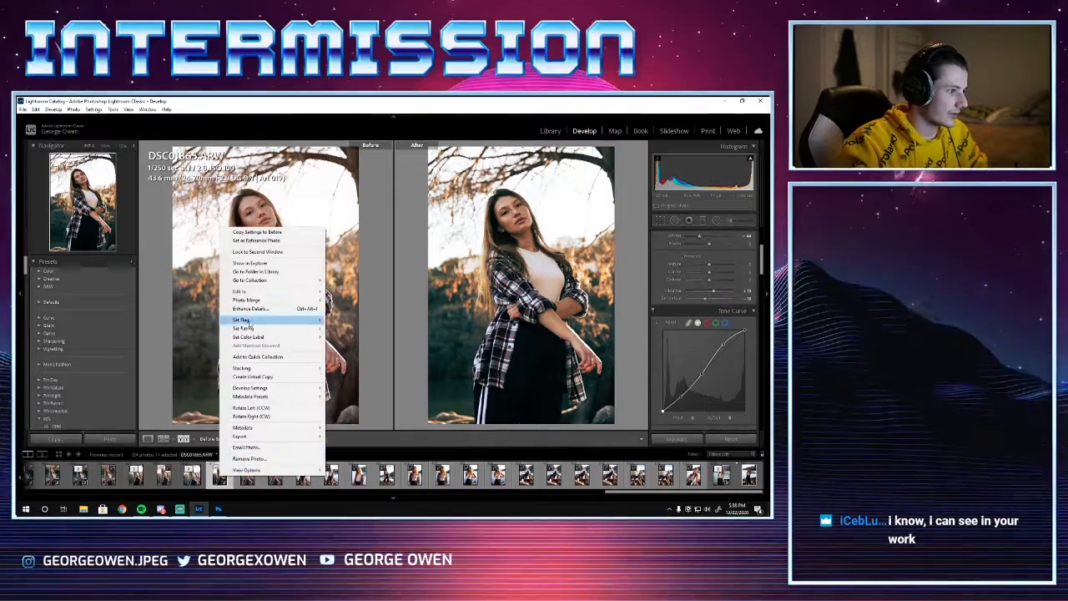
{"action": "mouse_move", "coordinate": [250, 291]}
{"action": "left_click", "coordinate": [349, 301]}
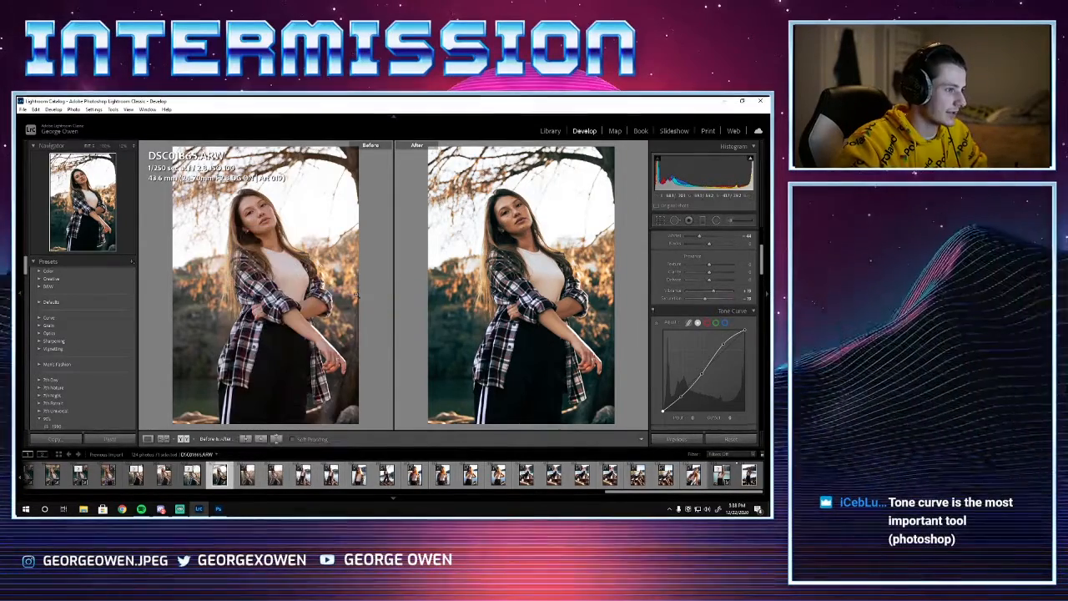
{"action": "left_click", "coordinate": [219, 508]}
Step: Close the earlier DSC01865.ARW document without saving, keeping DSC01865-2 open
{"action": "left_click", "coordinate": [98, 126]}
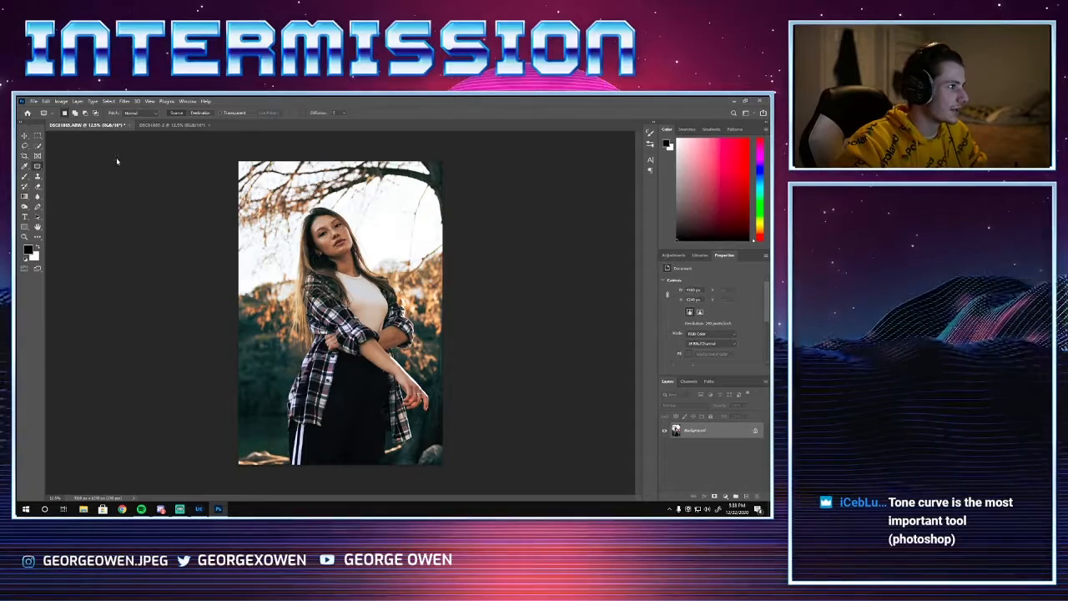
{"action": "key", "text": "ctrl+w"}
{"action": "key", "text": "n"}
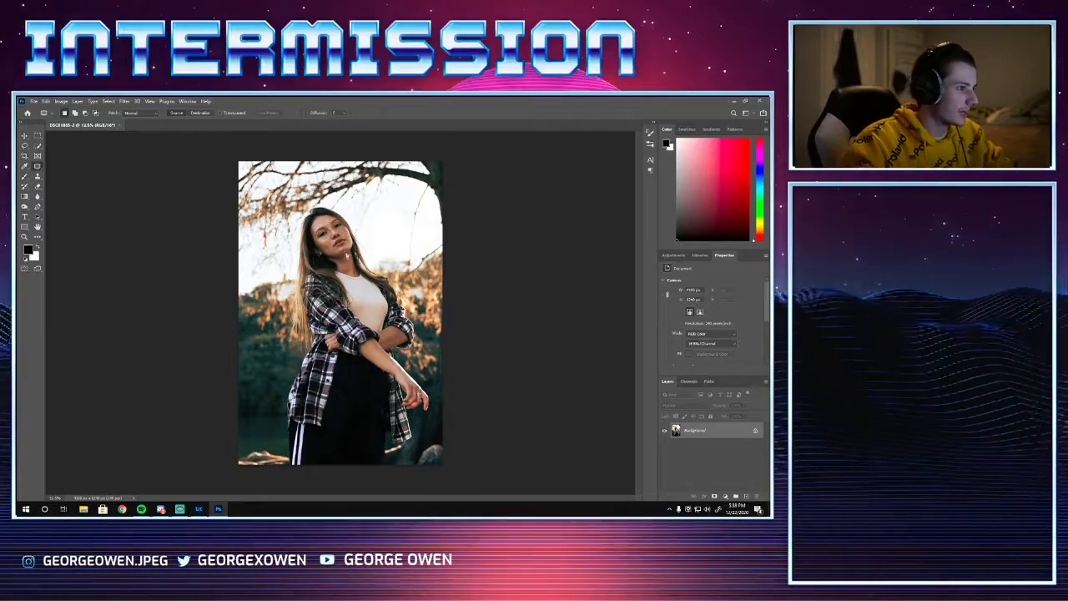
Step: Try removing the dark blemishes on the chin with a resized Spot Healing Brush
{"action": "scroll", "coordinate": [347, 257], "scroll_direction": "up", "scroll_amount": 10}
{"action": "scroll", "coordinate": [359, 268], "scroll_direction": "up", "scroll_amount": 3}
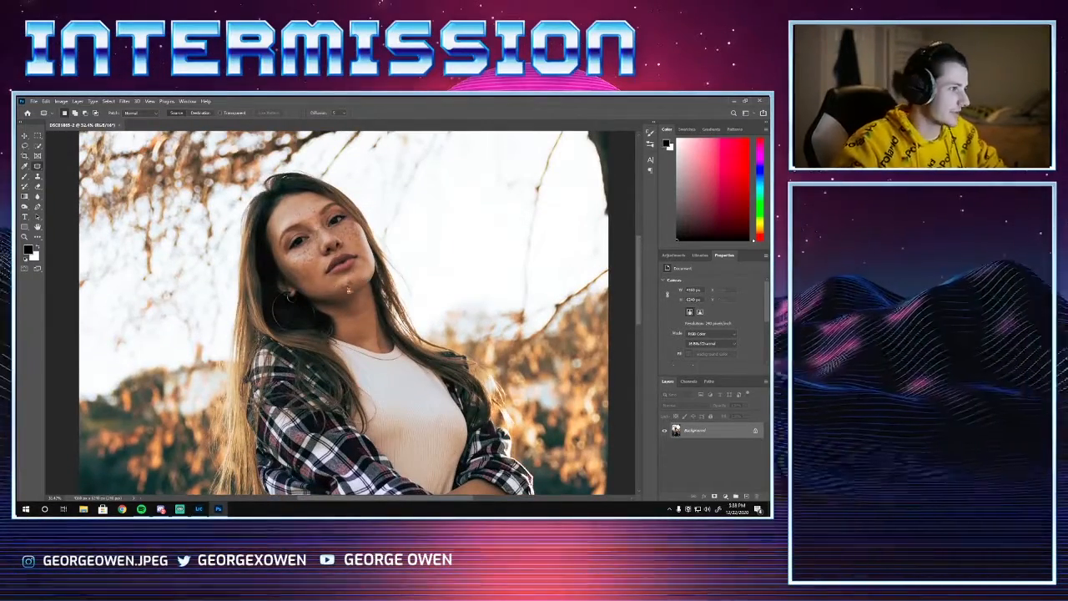
{"action": "scroll", "coordinate": [348, 286], "scroll_direction": "up", "scroll_amount": 3}
{"action": "scroll", "coordinate": [350, 288], "scroll_direction": "up", "scroll_amount": 5}
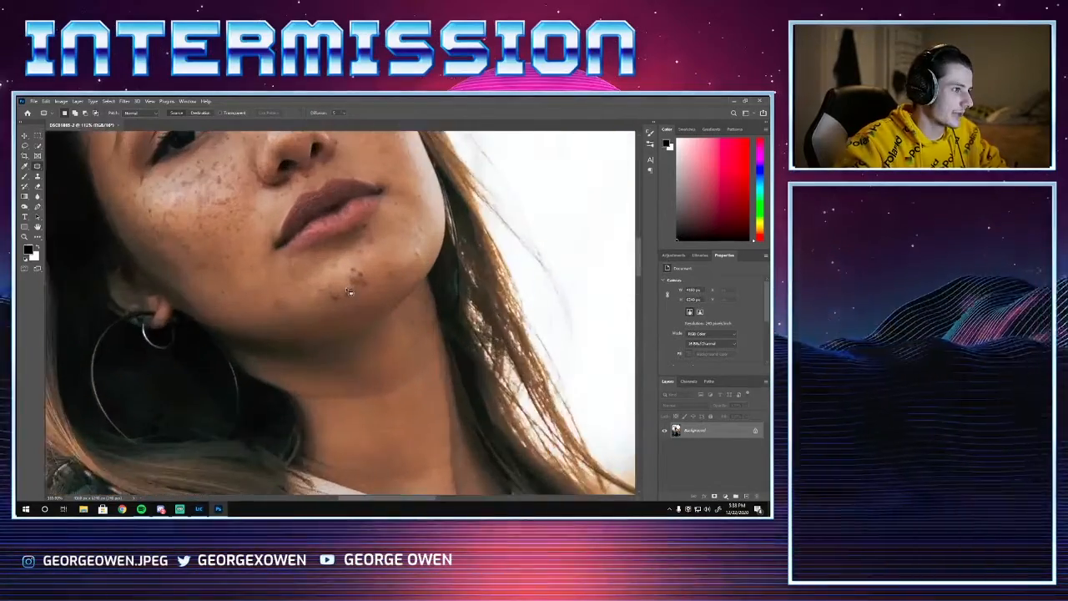
{"action": "scroll", "coordinate": [334, 292], "scroll_direction": "down", "scroll_amount": 3}
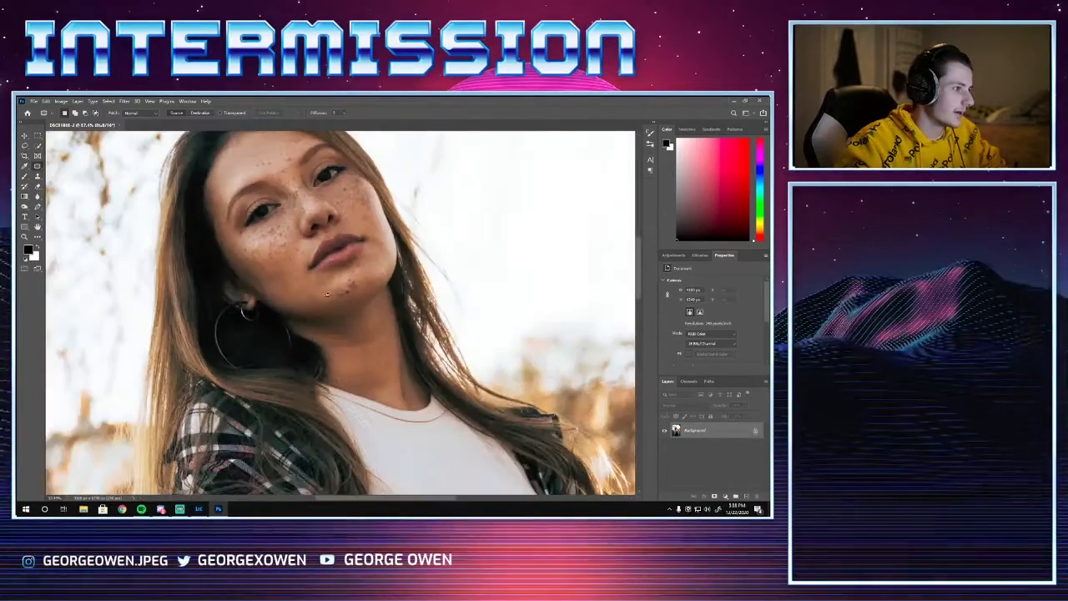
{"action": "left_click", "coordinate": [71, 170]}
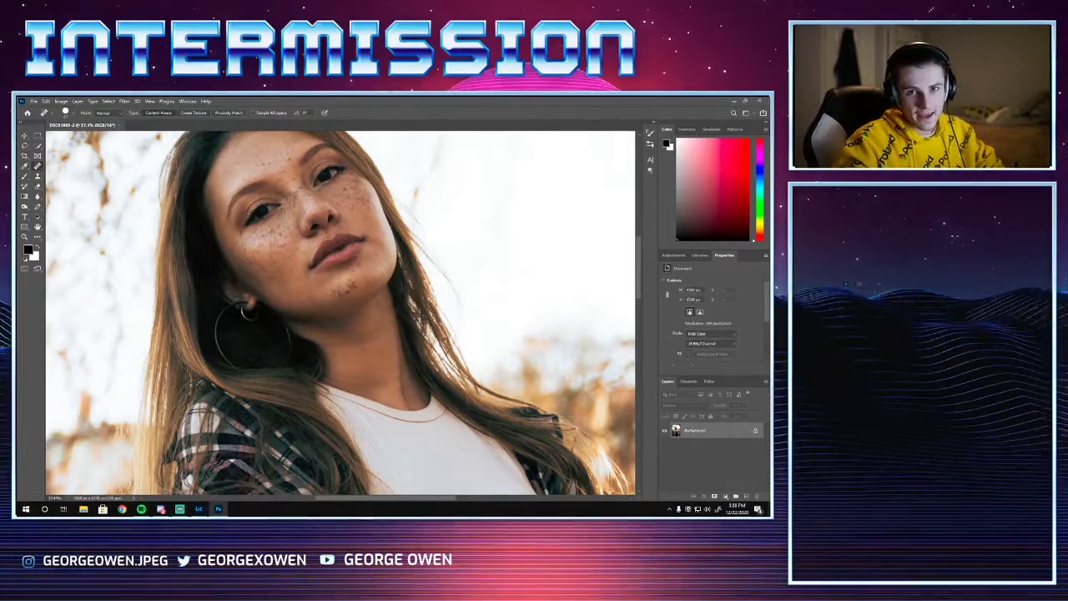
{"action": "scroll", "coordinate": [346, 292], "scroll_direction": "up", "scroll_amount": 2}
{"action": "right_click", "coordinate": [350, 297], "text": "alt"}
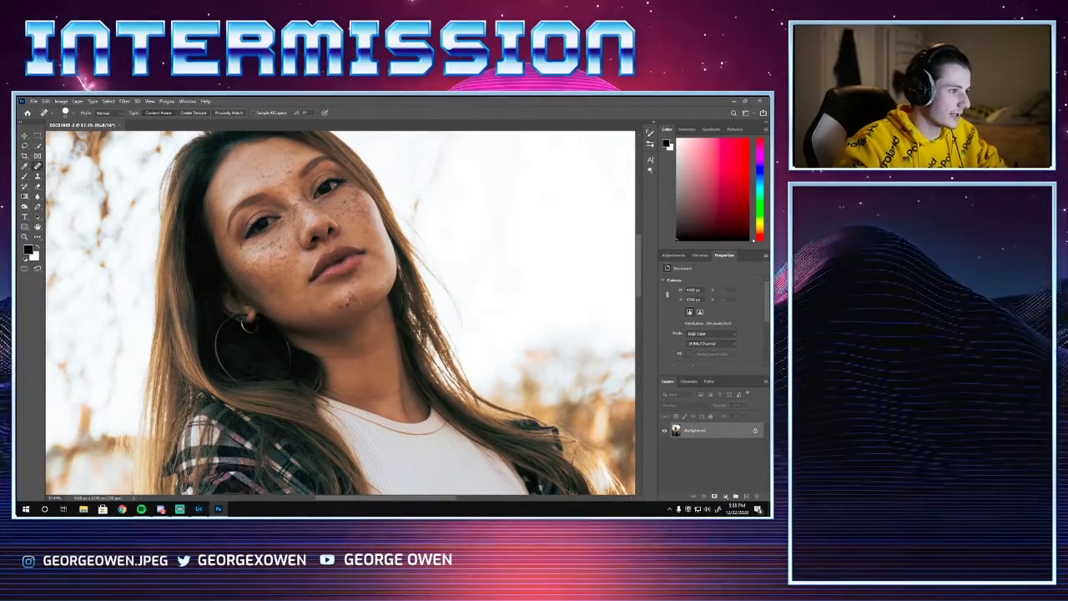
{"action": "left_click", "coordinate": [351, 296]}
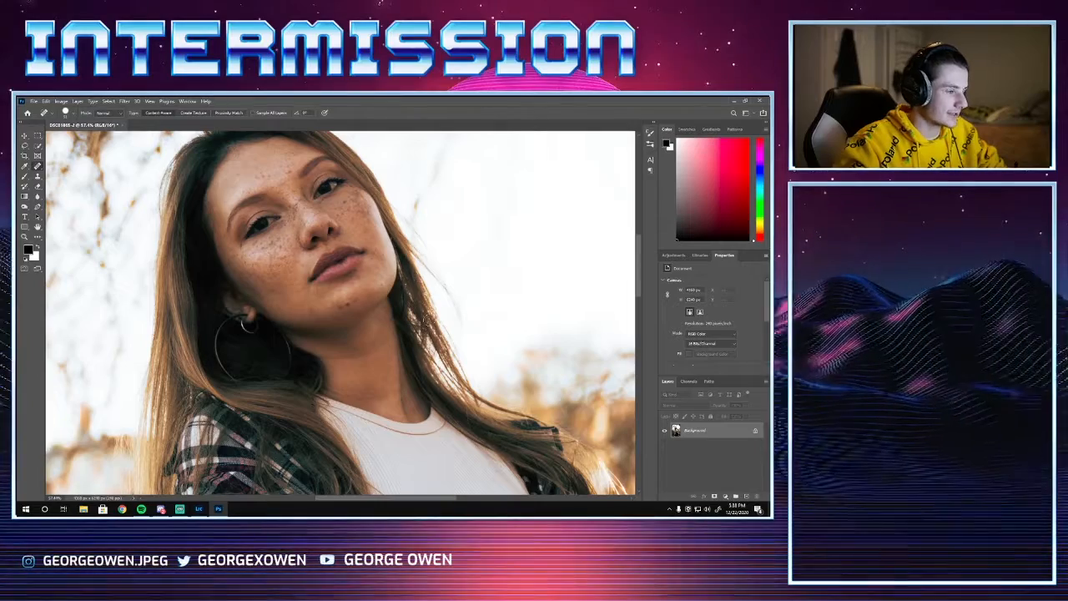
Step: Choose the Patch tool and patch the upper blemishes on the chin below the lips with clean skin
{"action": "scroll", "coordinate": [367, 321], "scroll_direction": "up", "scroll_amount": 3}
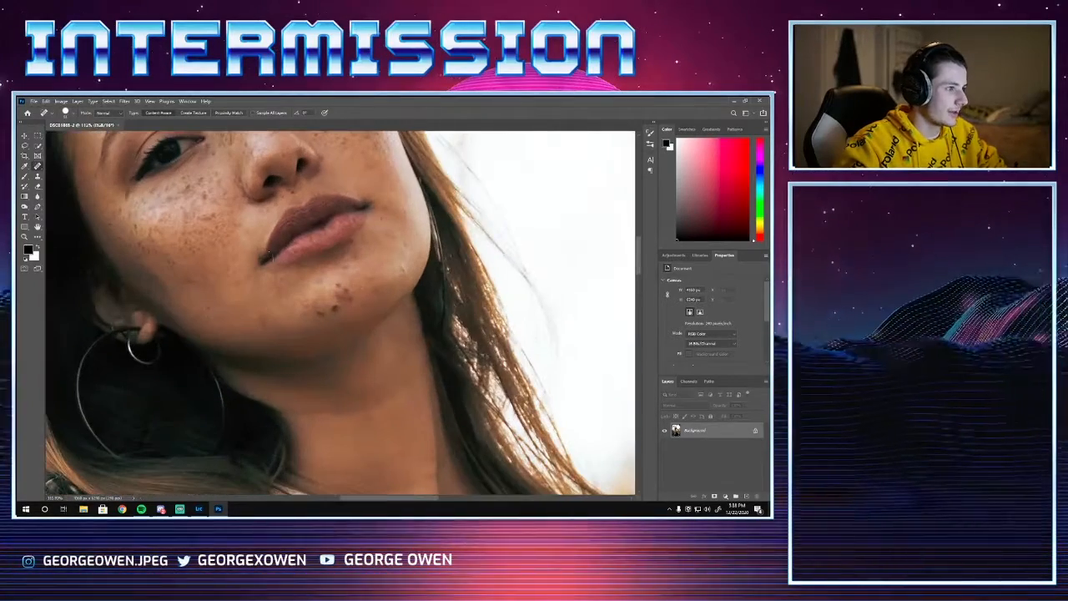
{"action": "right_click", "coordinate": [37, 167]}
{"action": "left_click", "coordinate": [72, 185]}
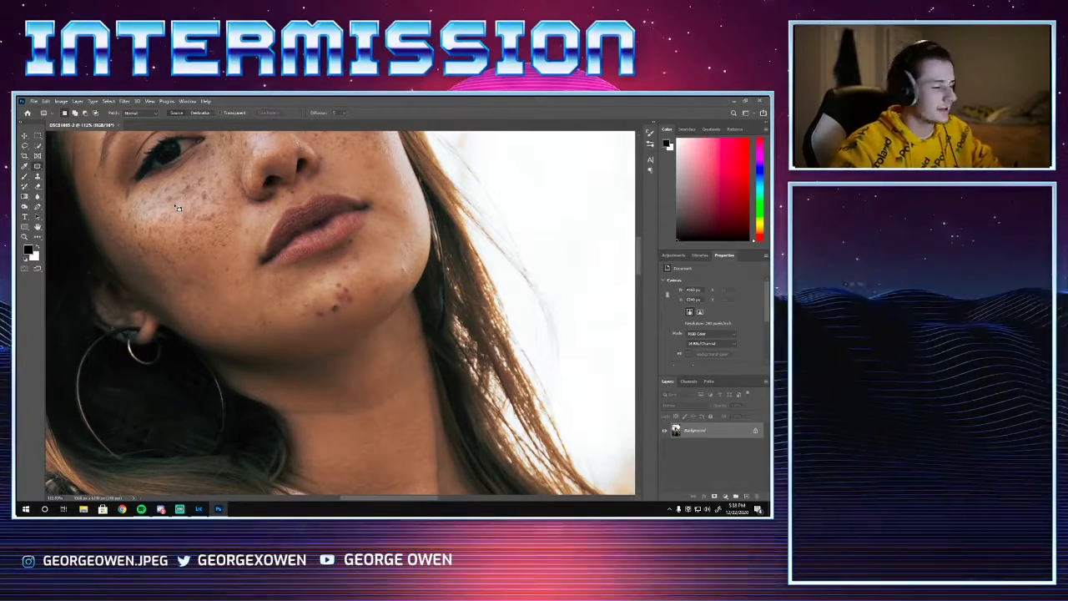
{"action": "mouse_move", "coordinate": [333, 280]}
{"action": "left_mouse_down"}
{"action": "mouse_move", "coordinate": [363, 305]}
{"action": "mouse_move", "coordinate": [347, 289]}
{"action": "left_mouse_up"}
{"action": "key", "text": "ctrl+d"}
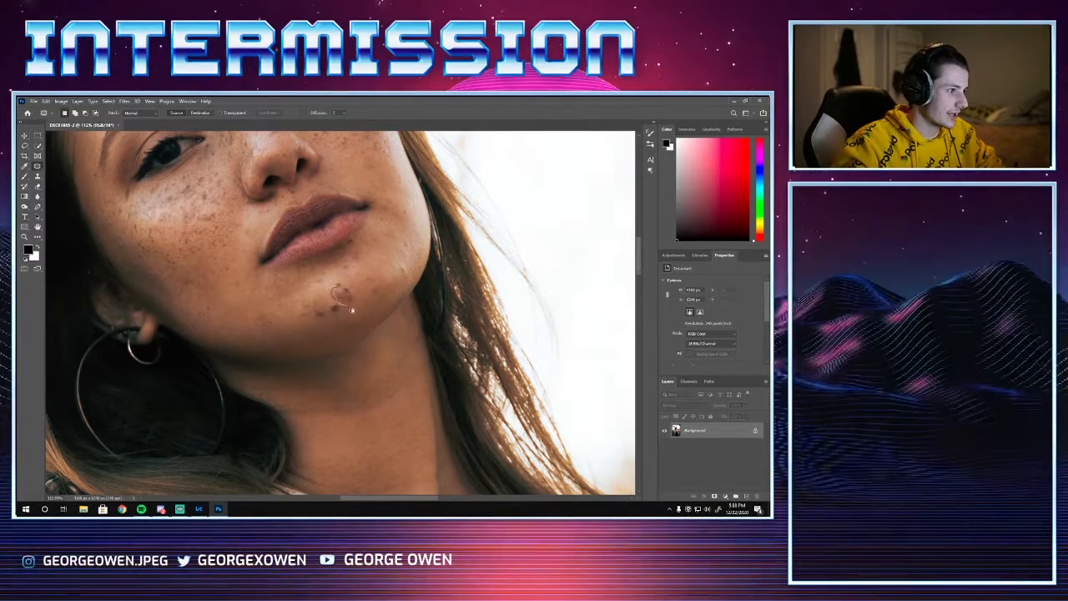
{"action": "left_click_drag", "start_coordinate": [343, 294], "coordinate": [341, 291]}
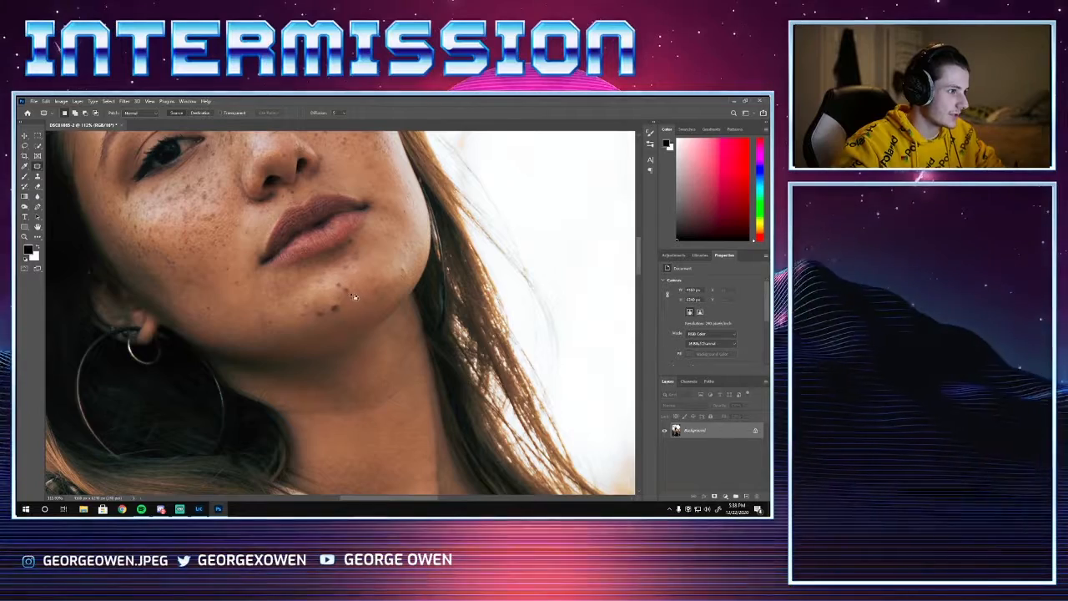
{"action": "left_click_drag", "start_coordinate": [354, 297], "coordinate": [353, 301]}
{"action": "left_click", "coordinate": [359, 312]}
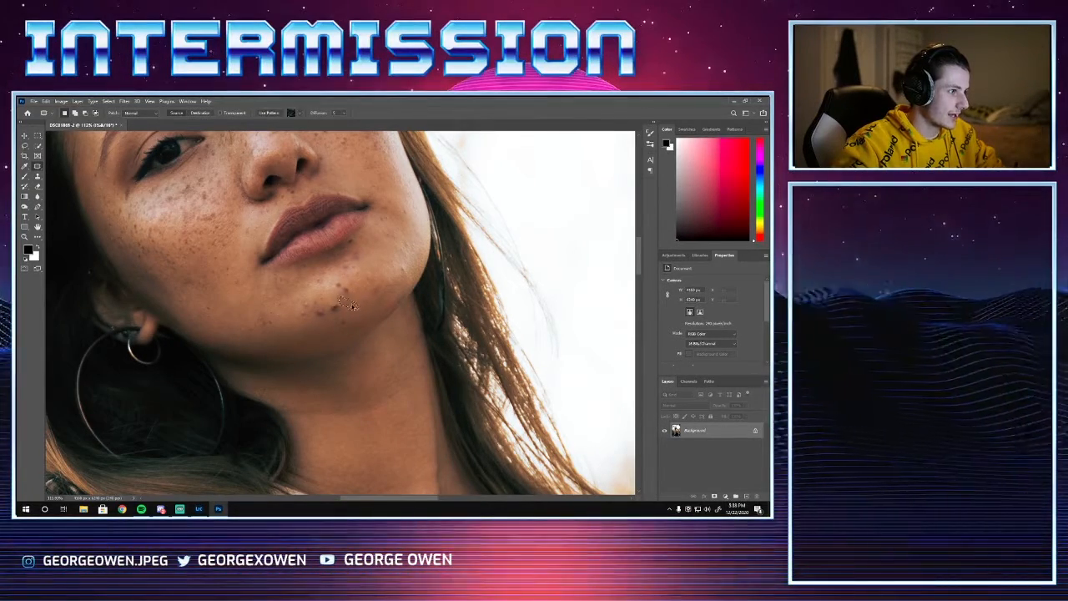
Step: Patch the remaining dark spots along the lower chin using clean skin just below them
{"action": "mouse_move", "coordinate": [352, 307]}
{"action": "left_mouse_down"}
{"action": "mouse_move", "coordinate": [369, 313]}
{"action": "mouse_move", "coordinate": [325, 312]}
{"action": "mouse_move", "coordinate": [322, 326]}
{"action": "mouse_move", "coordinate": [332, 308]}
{"action": "mouse_move", "coordinate": [371, 326]}
{"action": "left_mouse_up"}
{"action": "left_click", "coordinate": [369, 312]}
{"action": "left_click", "coordinate": [322, 326]}
{"action": "left_click", "coordinate": [370, 326]}
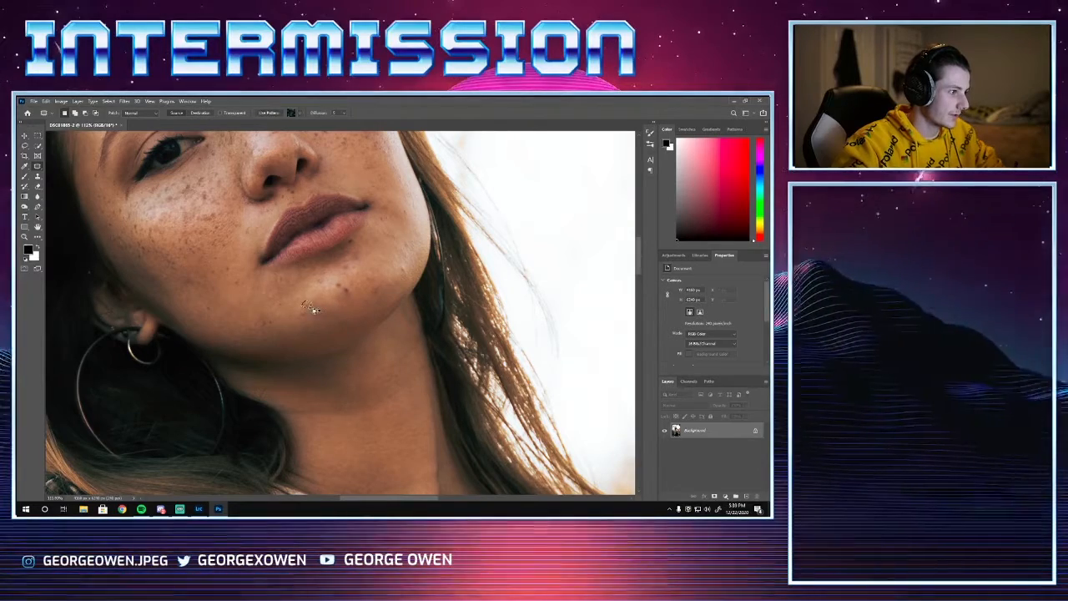
{"action": "left_click_drag", "start_coordinate": [311, 308], "coordinate": [320, 329]}
{"action": "left_click", "coordinate": [310, 327]}
{"action": "left_click", "coordinate": [322, 330]}
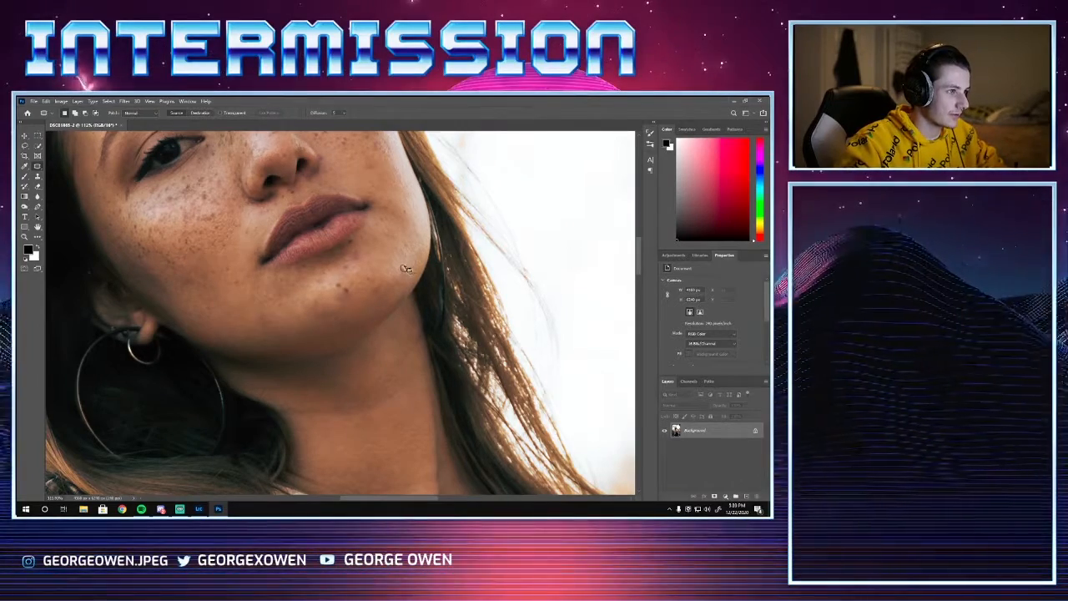
Step: Patch out the last small dark spot in the middle of the chin and clear the selection
{"action": "scroll", "coordinate": [511, 431], "scroll_direction": "down", "scroll_amount": 5}
{"action": "scroll", "coordinate": [518, 428], "scroll_direction": "up", "scroll_amount": 6}
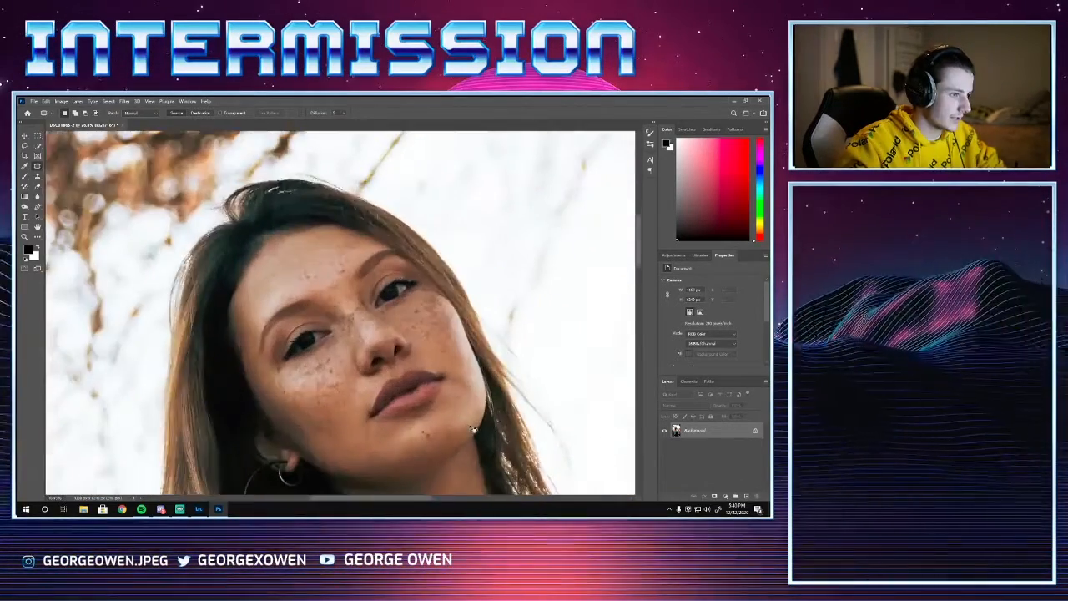
{"action": "mouse_move", "coordinate": [397, 431]}
{"action": "left_mouse_down"}
{"action": "mouse_move", "coordinate": [409, 449]}
{"action": "mouse_move", "coordinate": [421, 431]}
{"action": "left_mouse_up"}
{"action": "key", "text": "ctrl+d"}
{"action": "scroll", "coordinate": [511, 440], "scroll_direction": "down", "scroll_amount": 3}
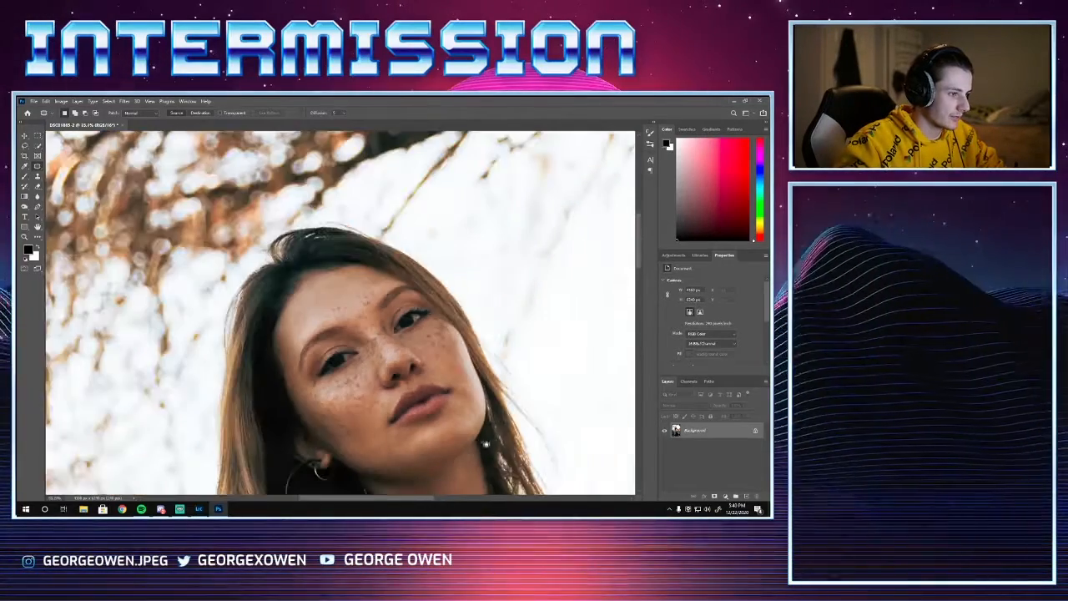
Step: Examine the retouched chin and the rest of the face up close and in the full portrait
{"action": "scroll", "coordinate": [488, 436], "scroll_direction": "up", "scroll_amount": 3}
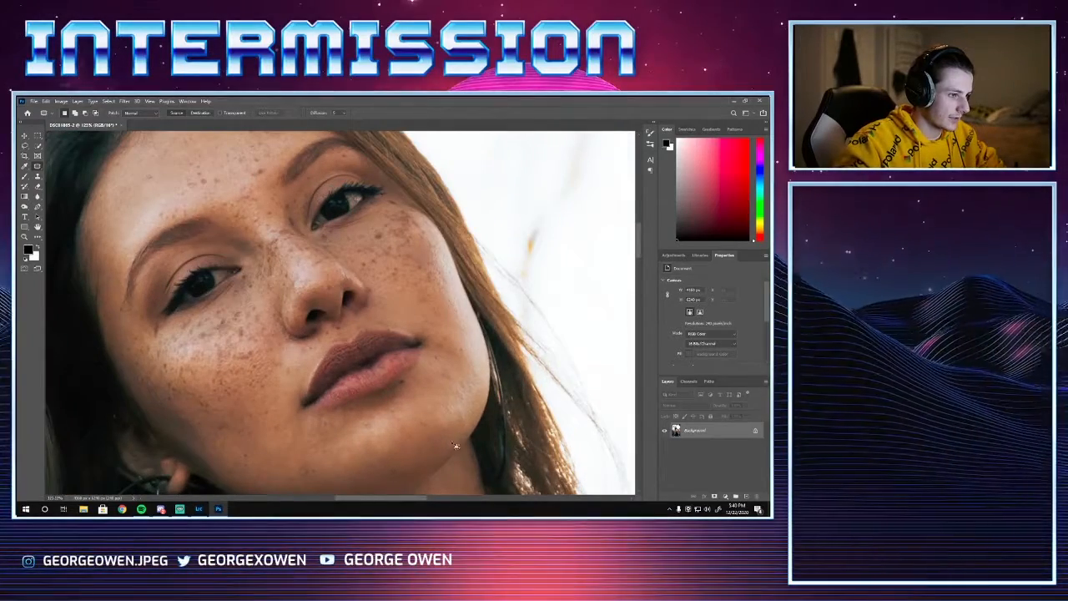
{"action": "scroll", "coordinate": [434, 441], "scroll_direction": "down", "scroll_amount": 2}
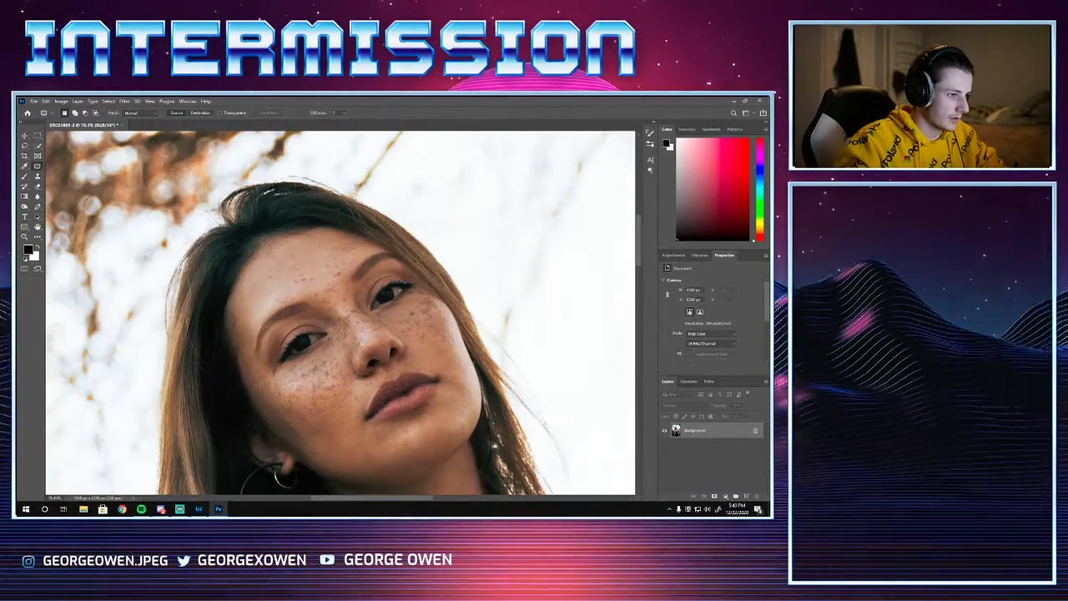
{"action": "scroll", "coordinate": [383, 386], "scroll_direction": "down", "scroll_amount": 2}
{"action": "scroll", "coordinate": [492, 422], "scroll_direction": "down", "scroll_amount": 3}
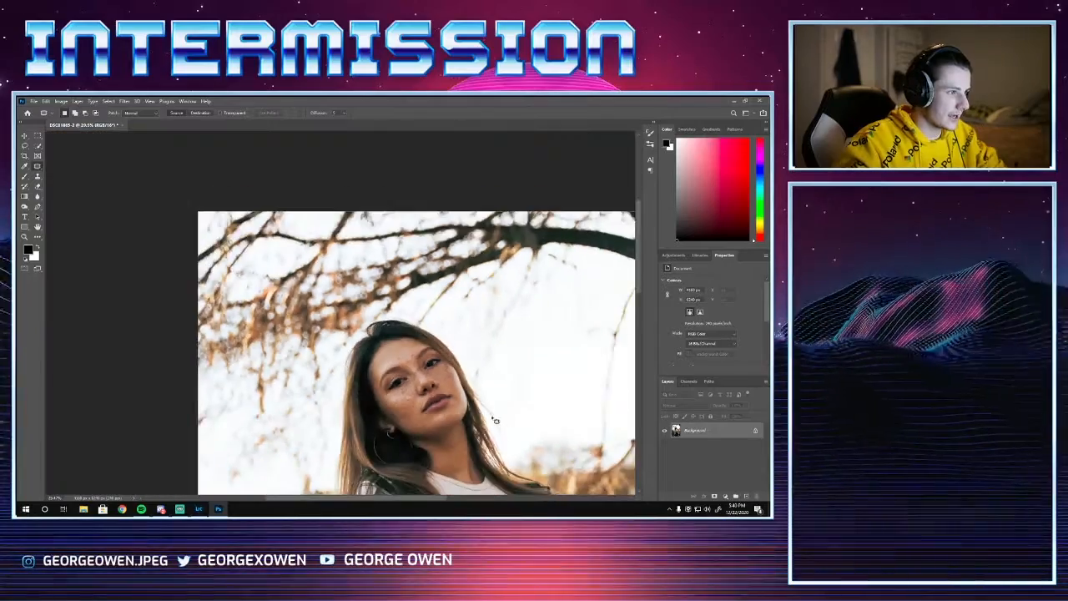
{"action": "scroll", "coordinate": [491, 423], "scroll_direction": "down", "scroll_amount": 3}
{"action": "scroll", "coordinate": [361, 268], "scroll_direction": "up", "scroll_amount": 3}
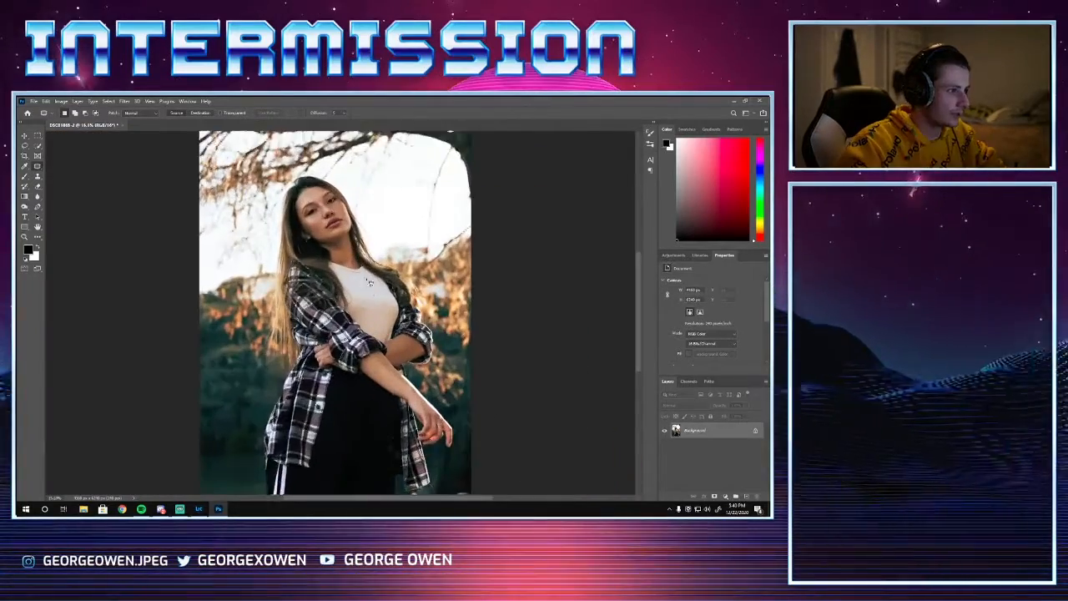
{"action": "scroll", "coordinate": [360, 268], "scroll_direction": "up", "scroll_amount": 6}
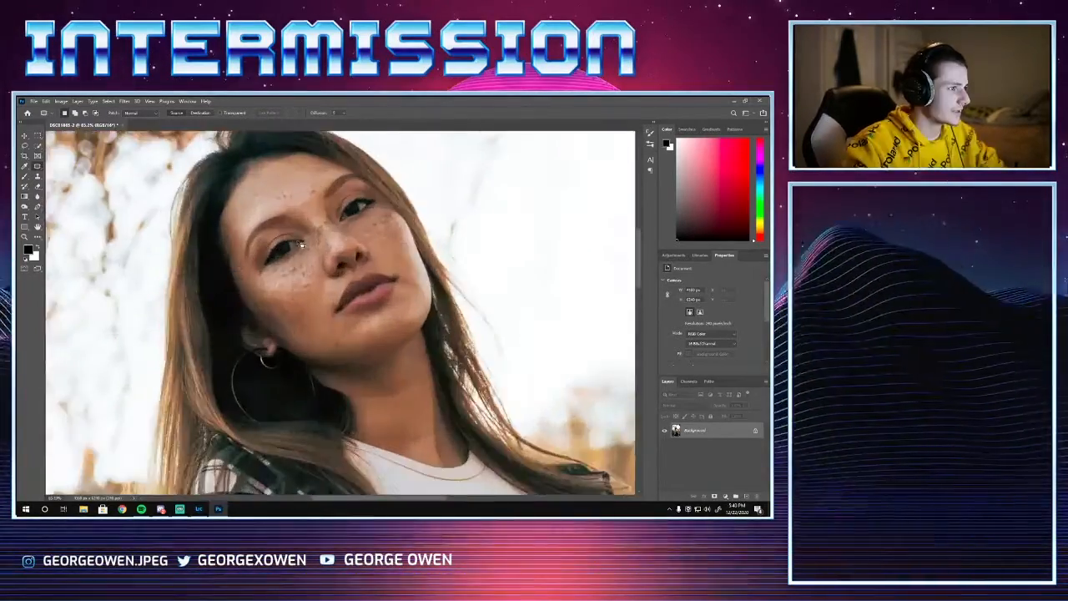
{"action": "scroll", "coordinate": [440, 277], "scroll_direction": "down", "scroll_amount": 1}
{"action": "scroll", "coordinate": [440, 277], "scroll_direction": "up", "scroll_amount": 3}
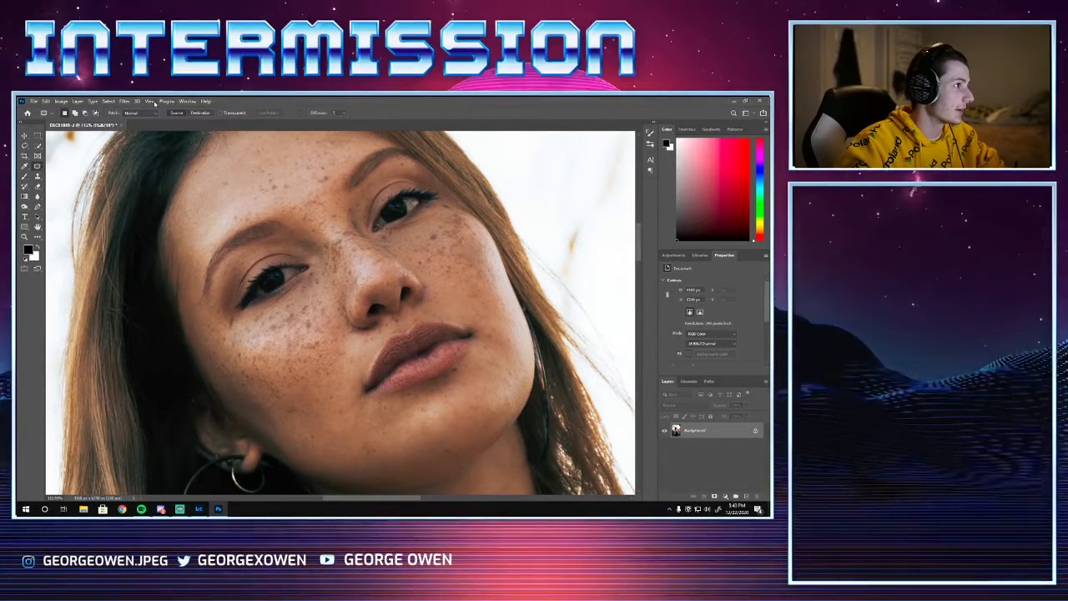
Step: Bring up the recorded actions and place them over the bright background beside the face, clearing any stray selection
{"action": "left_click", "coordinate": [187, 101]}
{"action": "left_click", "coordinate": [192, 154]}
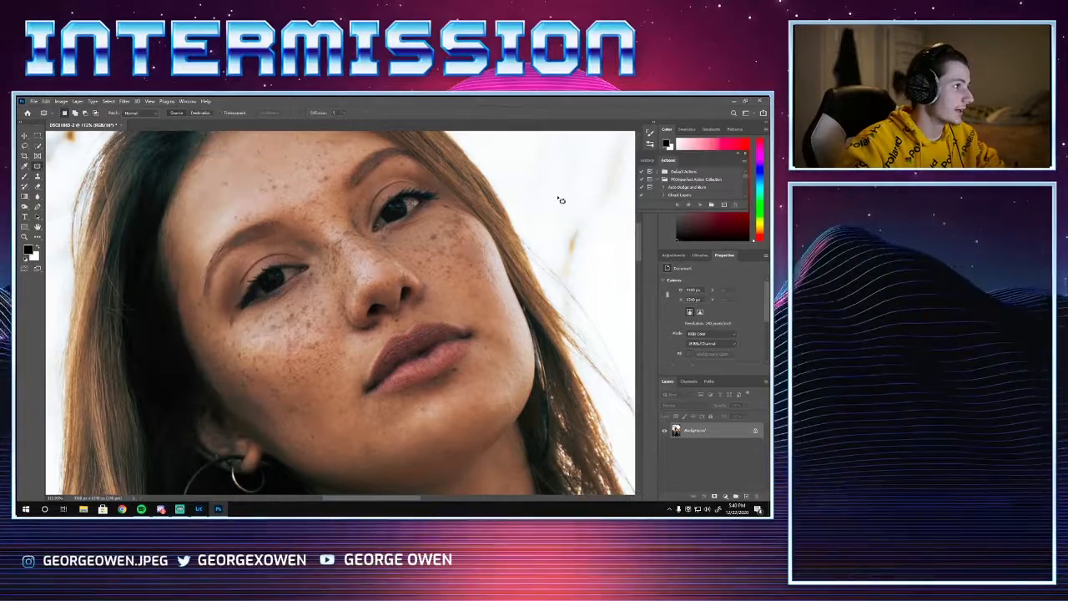
{"action": "left_click_drag", "start_coordinate": [728, 155], "coordinate": [593, 145]}
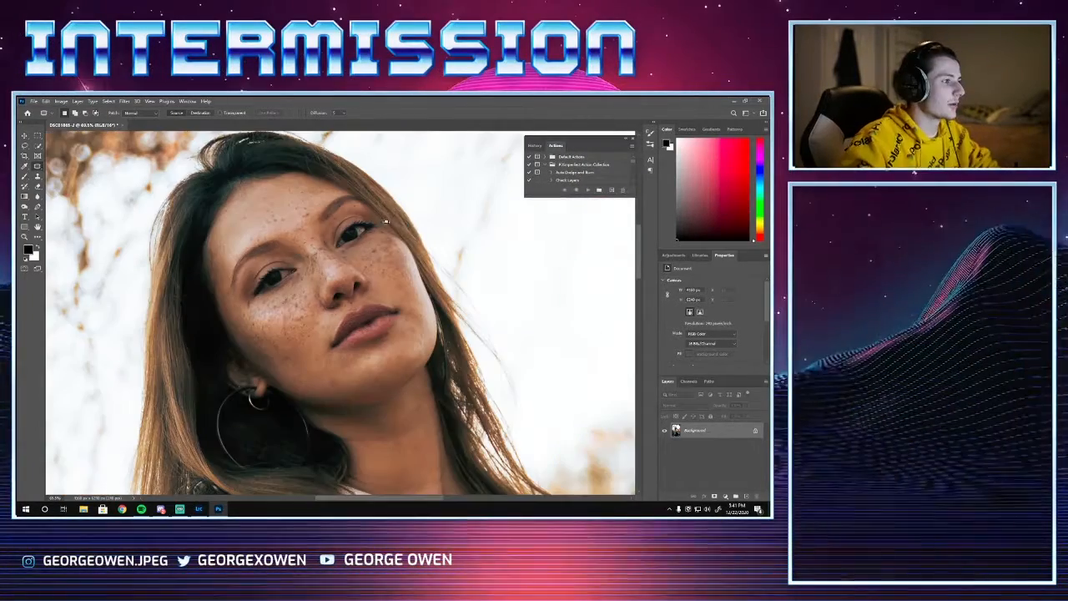
{"action": "left_click_drag", "start_coordinate": [297, 223], "coordinate": [305, 237]}
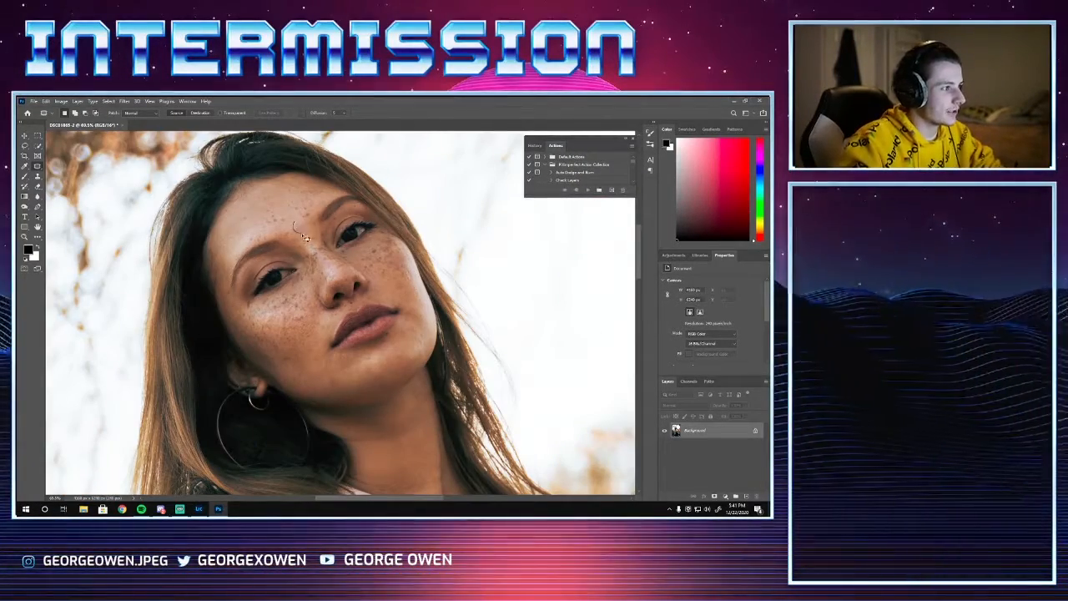
{"action": "key", "text": "ctrl+d"}
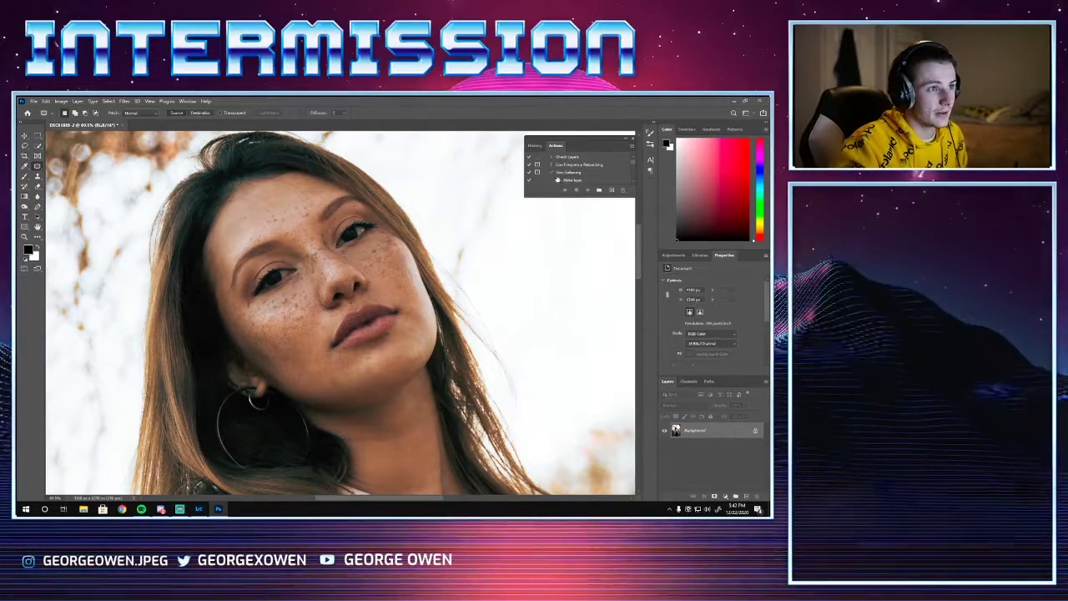
Step: Duplicate the background layer and run the Skin Softening action on the copy
{"action": "scroll", "coordinate": [584, 171], "scroll_direction": "up", "scroll_amount": 2}
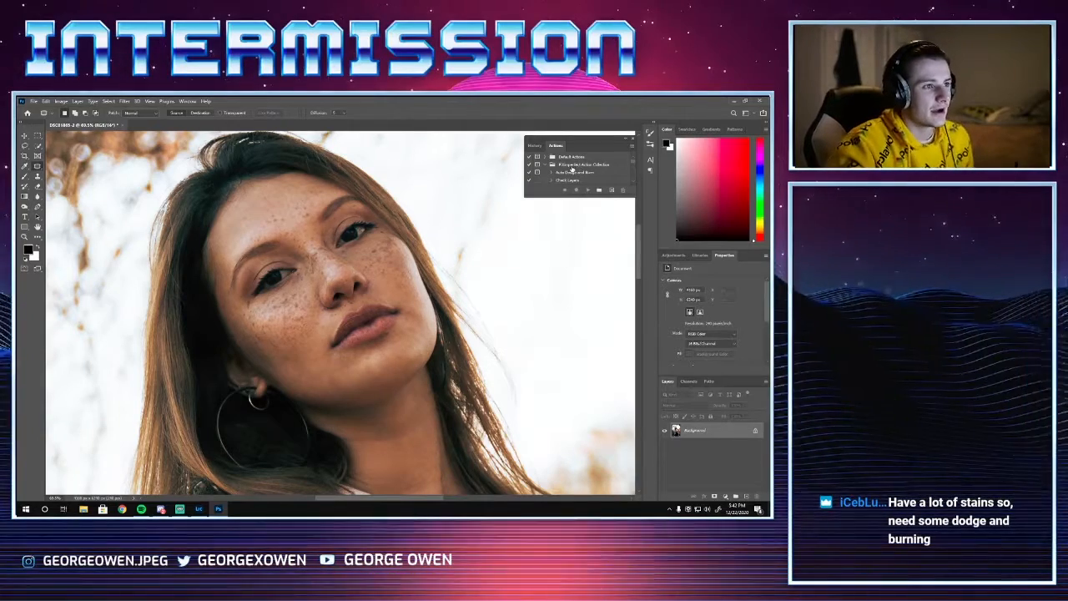
{"action": "scroll", "coordinate": [592, 170], "scroll_direction": "down", "scroll_amount": 1}
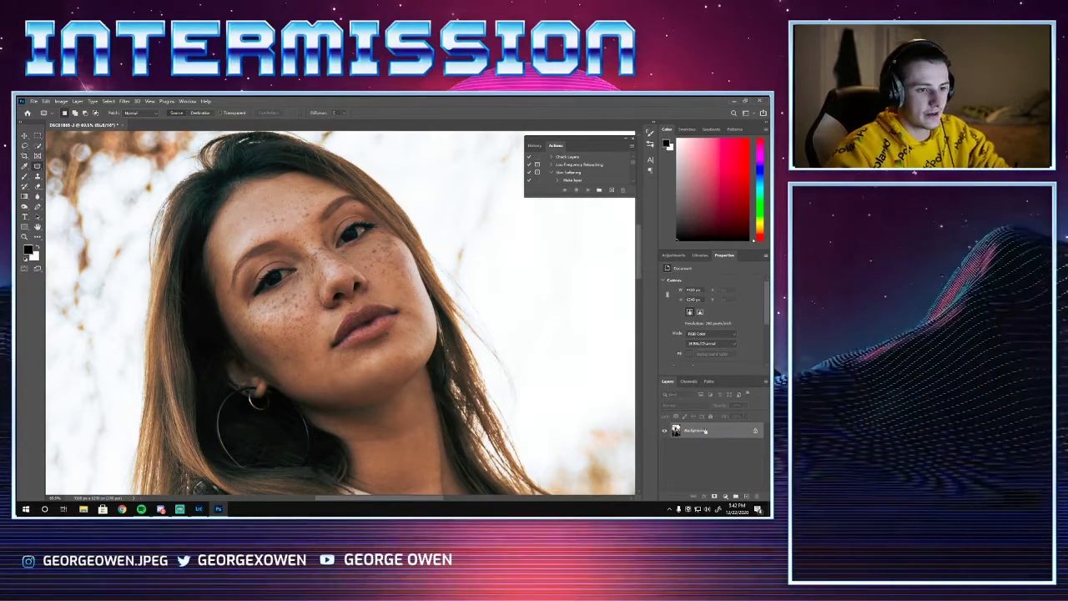
{"action": "key", "text": "ctrl+j"}
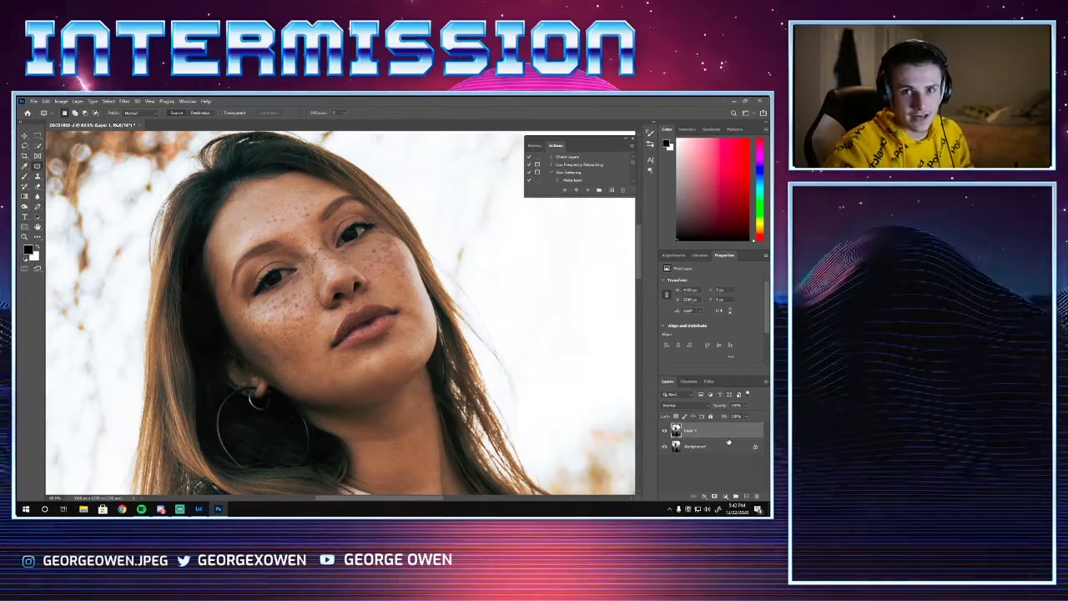
{"action": "left_click", "coordinate": [552, 173]}
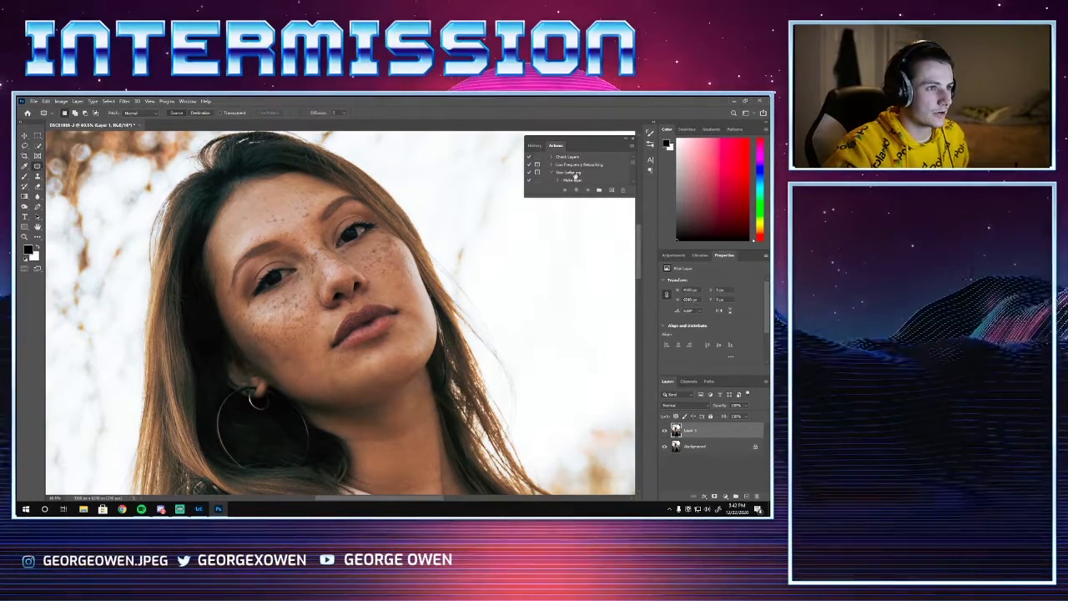
{"action": "left_click", "coordinate": [573, 173]}
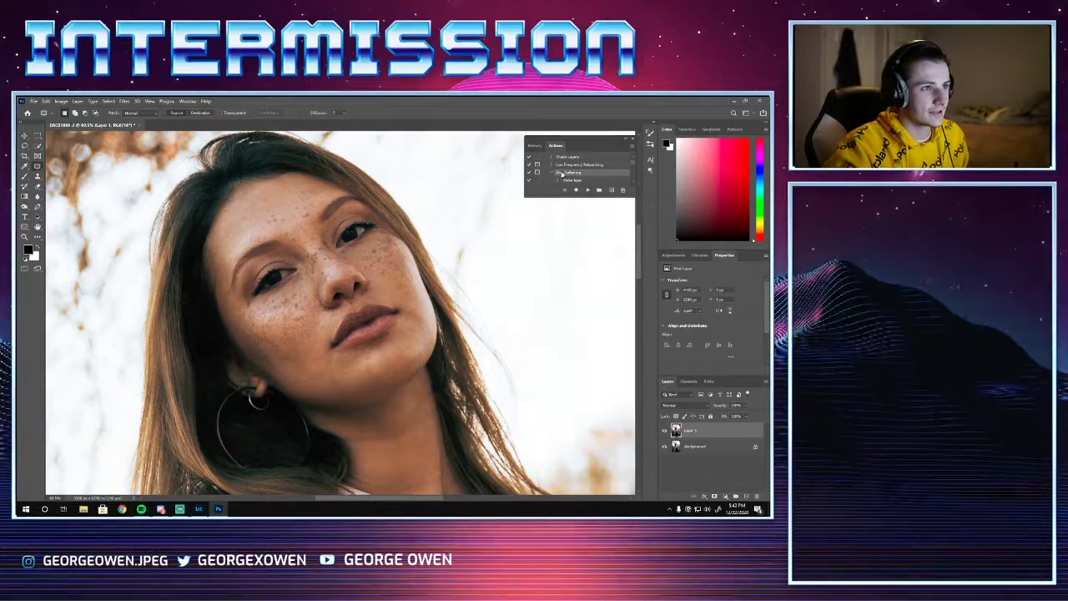
{"action": "left_click", "coordinate": [587, 189]}
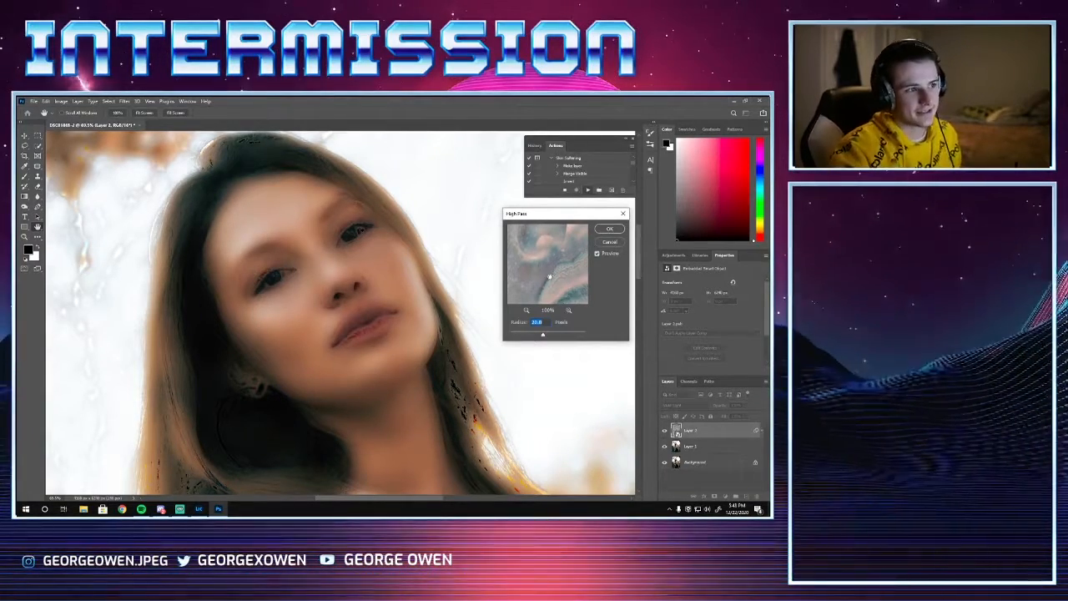
Step: Adjust the High Pass radius while previewing how the facial skin softens, and apply the filter
{"action": "mouse_move", "coordinate": [548, 274]}
{"action": "left_mouse_down"}
{"action": "mouse_move", "coordinate": [540, 245]}
{"action": "mouse_move", "coordinate": [556, 278]}
{"action": "left_mouse_up"}
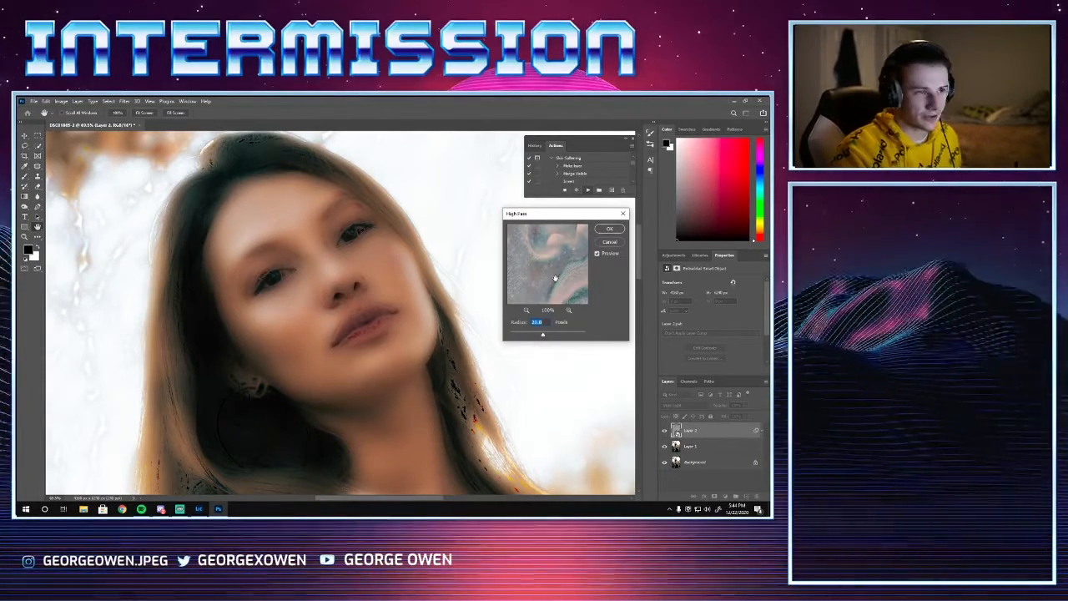
{"action": "scroll", "coordinate": [581, 174], "scroll_direction": "down", "scroll_amount": 2}
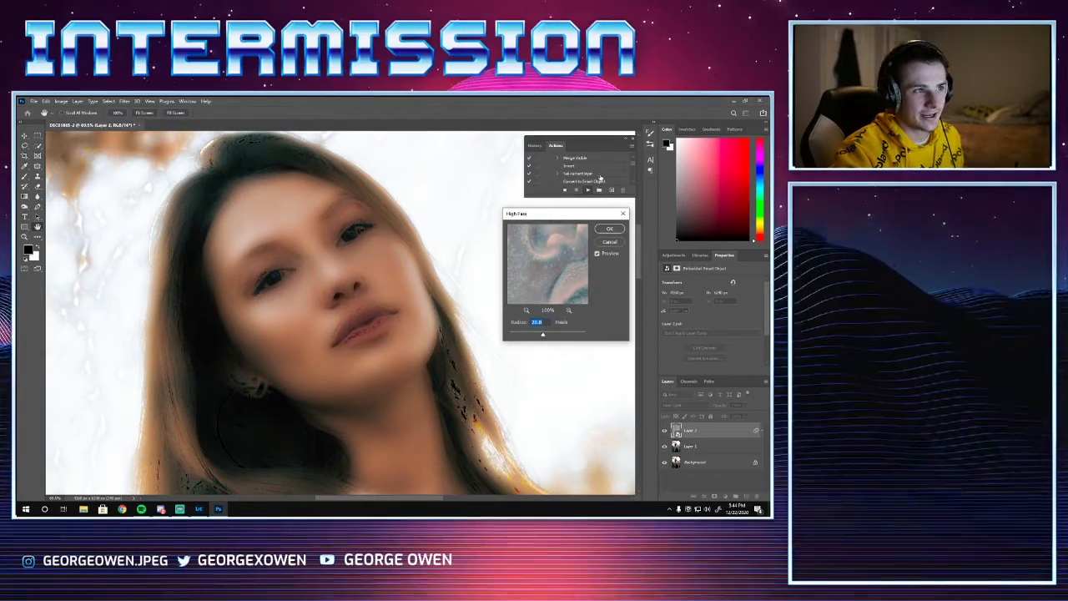
{"action": "scroll", "coordinate": [599, 176], "scroll_direction": "down", "scroll_amount": 2}
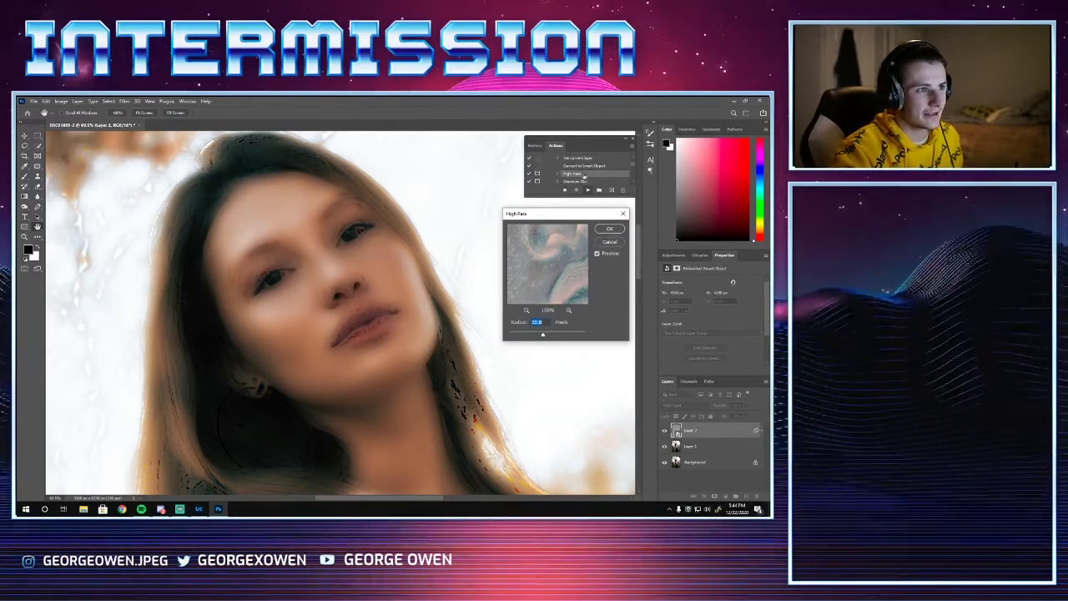
{"action": "left_click_drag", "start_coordinate": [538, 215], "coordinate": [528, 205]}
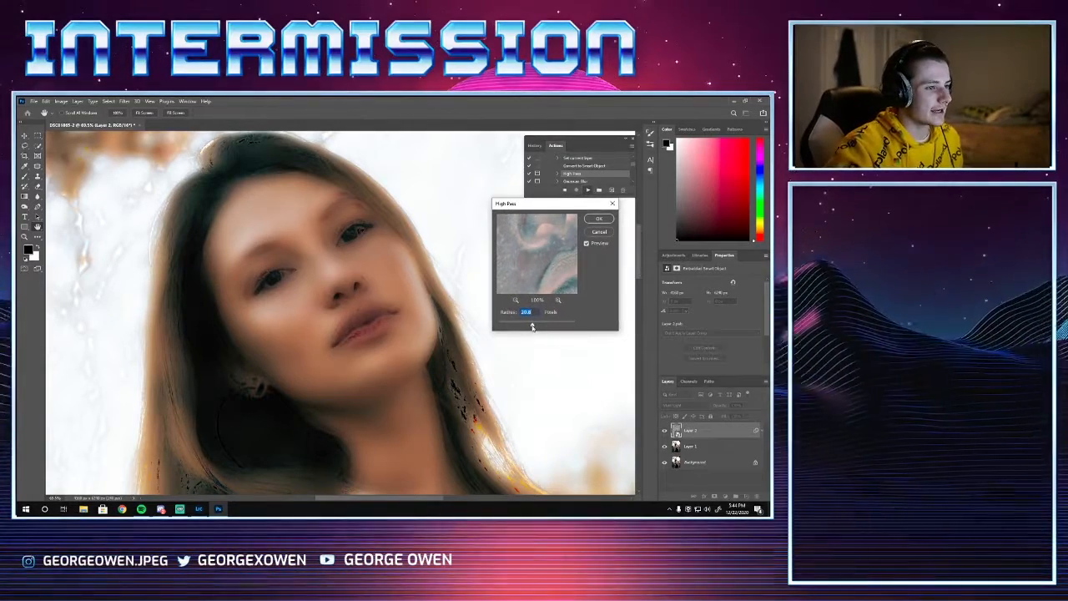
{"action": "left_click_drag", "start_coordinate": [532, 325], "coordinate": [472, 320]}
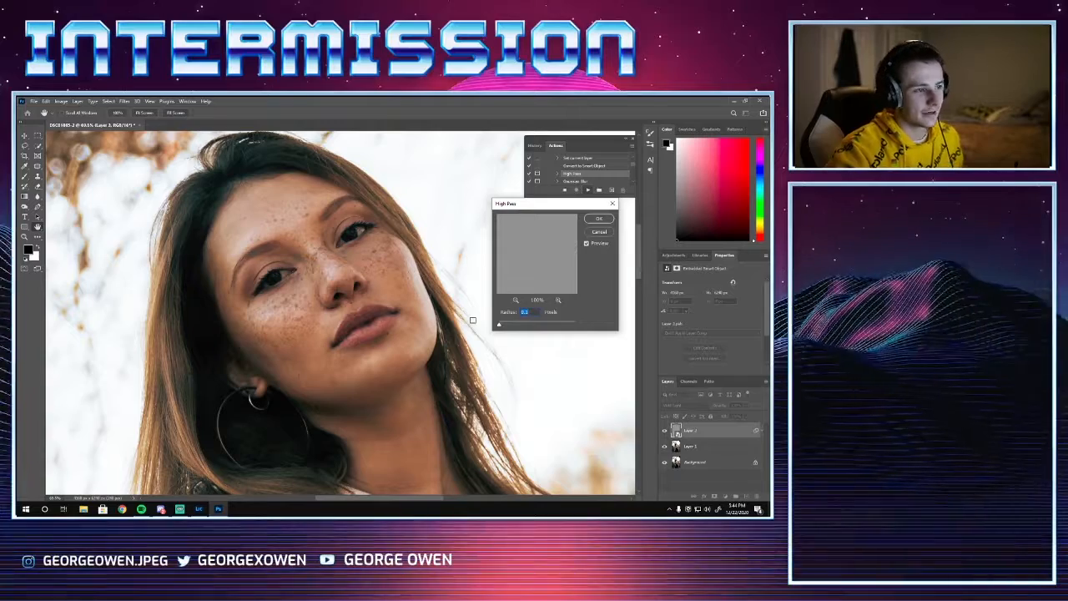
{"action": "left_click_drag", "start_coordinate": [499, 324], "coordinate": [521, 327]}
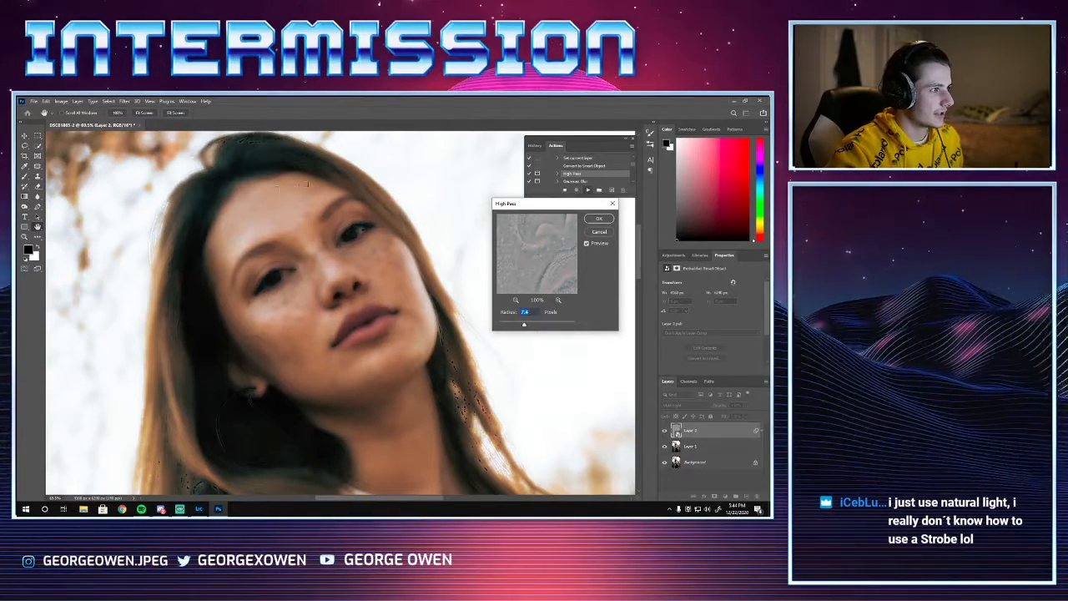
{"action": "left_click_drag", "start_coordinate": [523, 326], "coordinate": [528, 326]}
{"action": "left_click", "coordinate": [598, 218]}
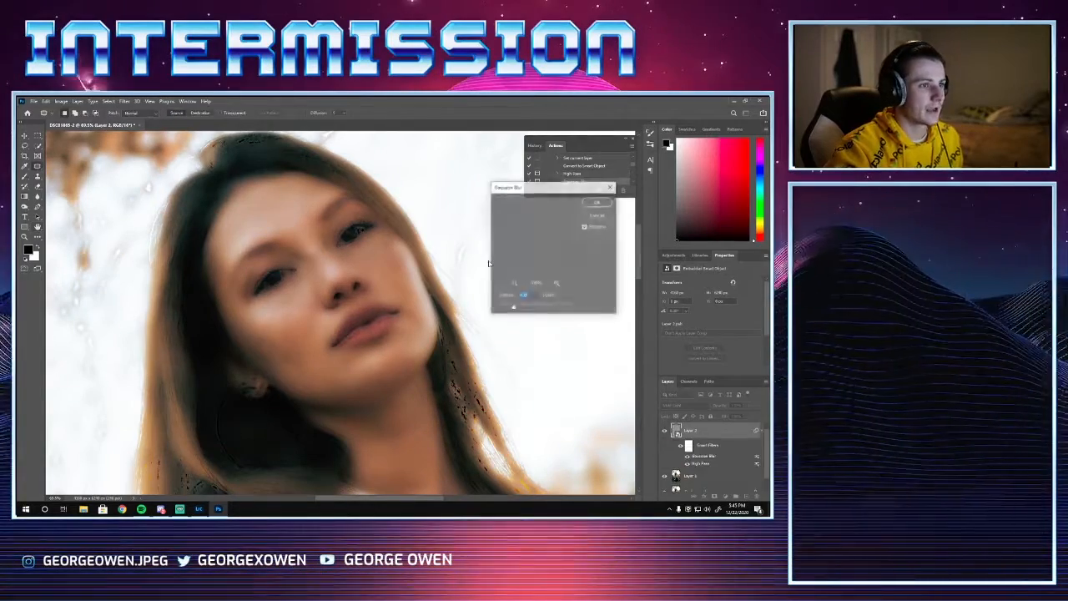
Step: Compare several Gaussian Blur radii on the face preview, set the radius to about 6 pixels and apply the blur
{"action": "mouse_move", "coordinate": [529, 188]}
{"action": "left_mouse_down"}
{"action": "mouse_move", "coordinate": [550, 188]}
{"action": "mouse_move", "coordinate": [518, 185]}
{"action": "left_mouse_up"}
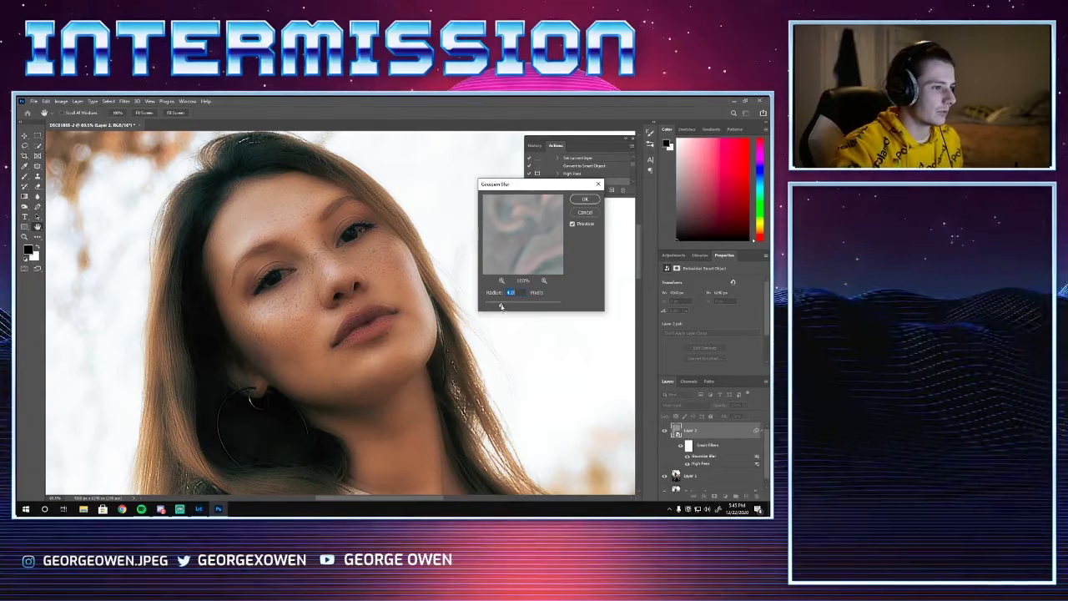
{"action": "left_click_drag", "start_coordinate": [502, 306], "coordinate": [497, 307]}
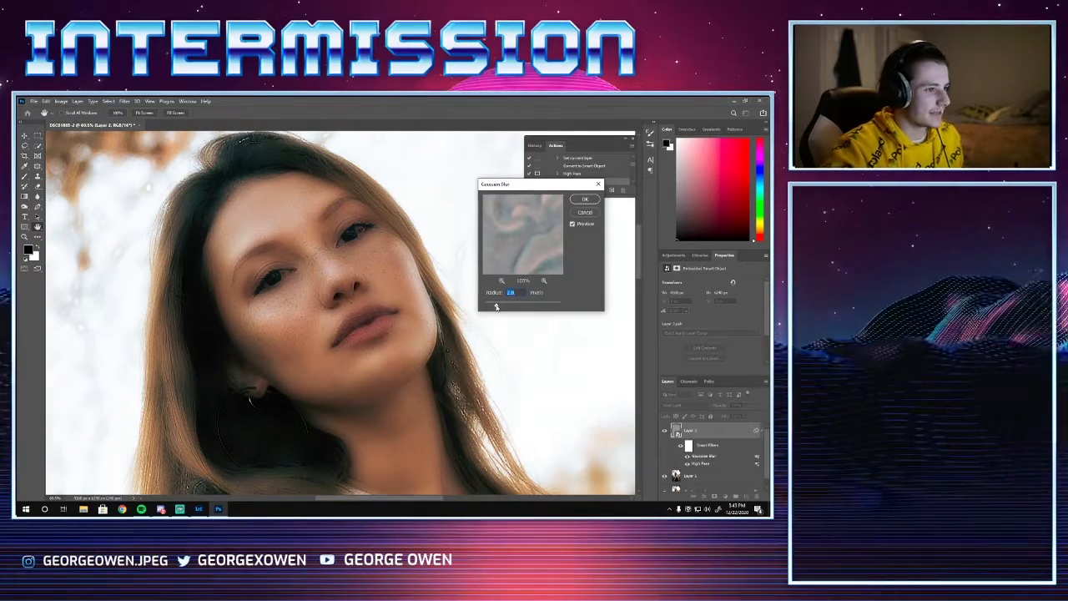
{"action": "left_click_drag", "start_coordinate": [496, 307], "coordinate": [504, 307]}
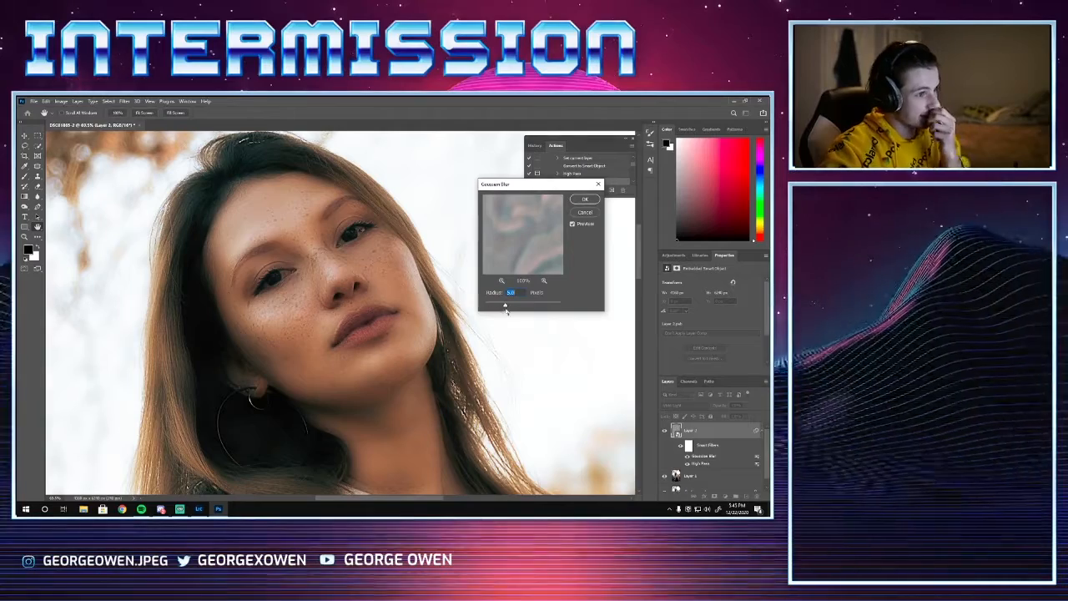
{"action": "left_click_drag", "start_coordinate": [504, 307], "coordinate": [482, 307]}
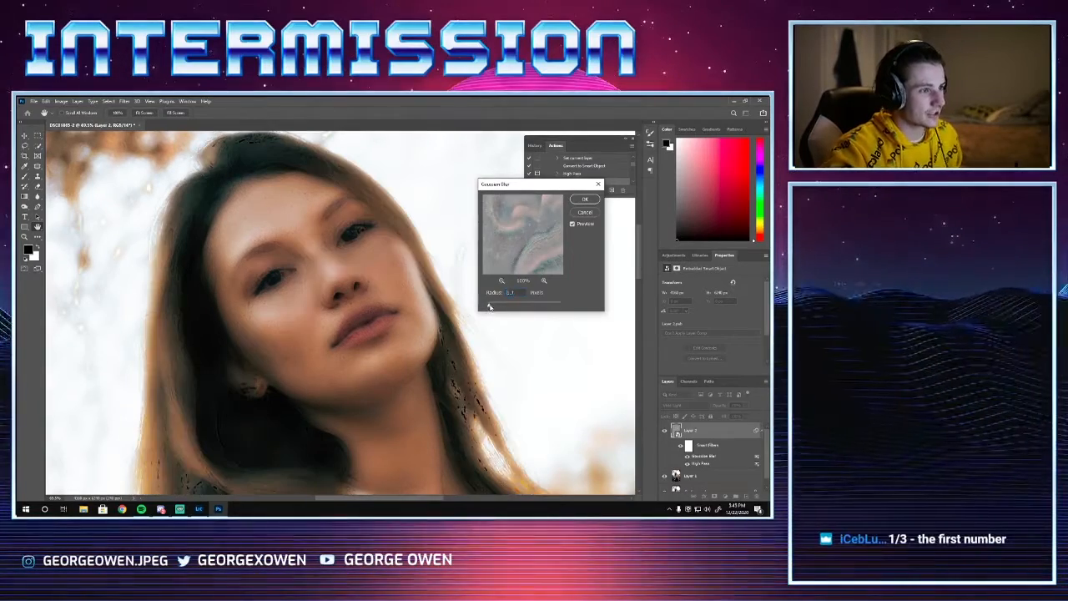
{"action": "left_click_drag", "start_coordinate": [490, 307], "coordinate": [484, 306]}
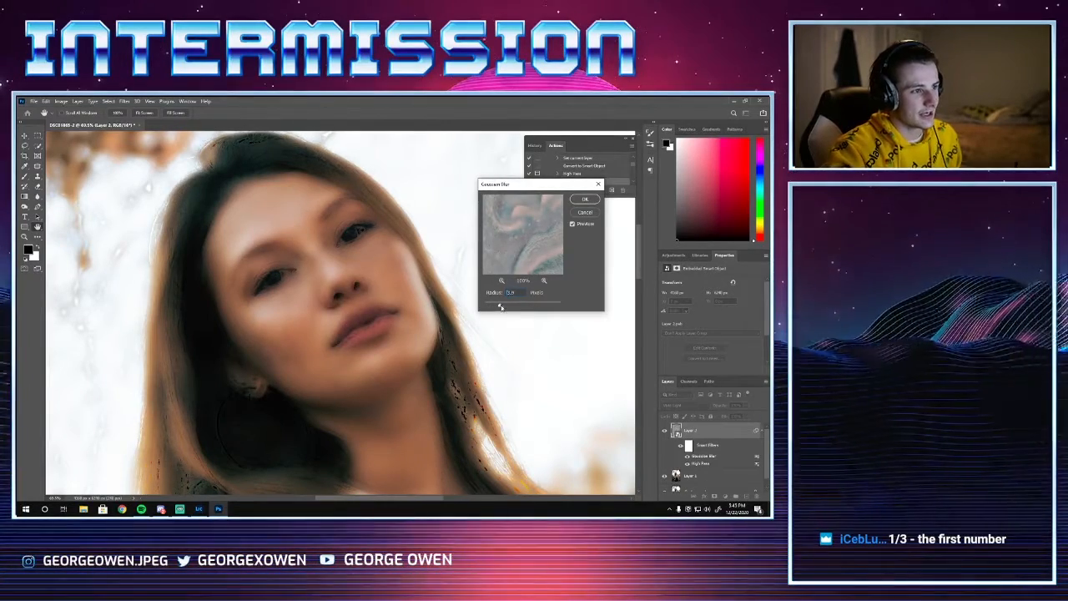
{"action": "left_click_drag", "start_coordinate": [501, 307], "coordinate": [504, 309]}
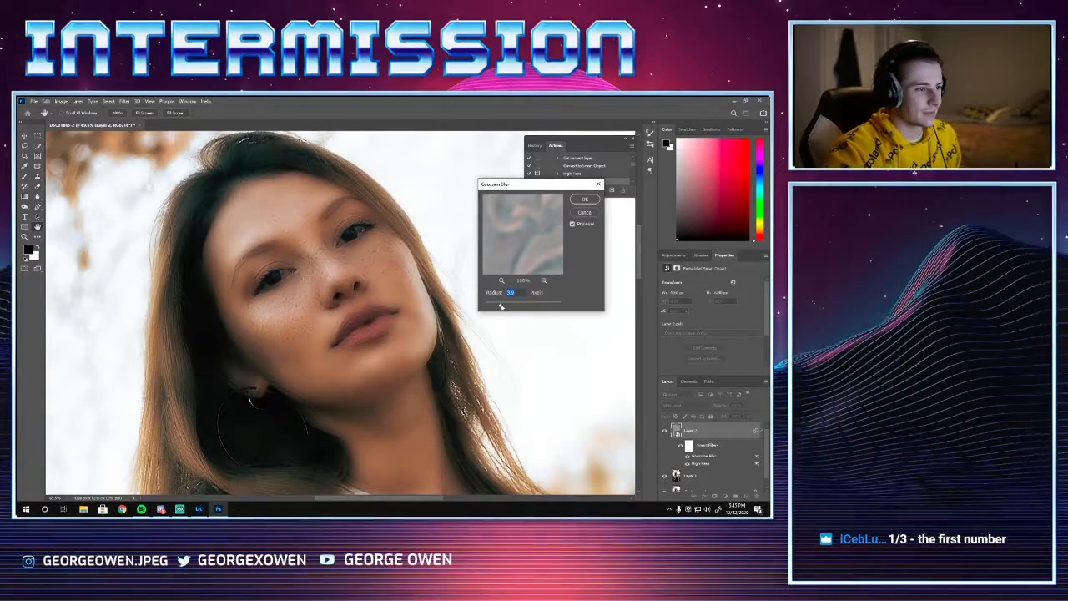
{"action": "left_click_drag", "start_coordinate": [500, 306], "coordinate": [510, 307]}
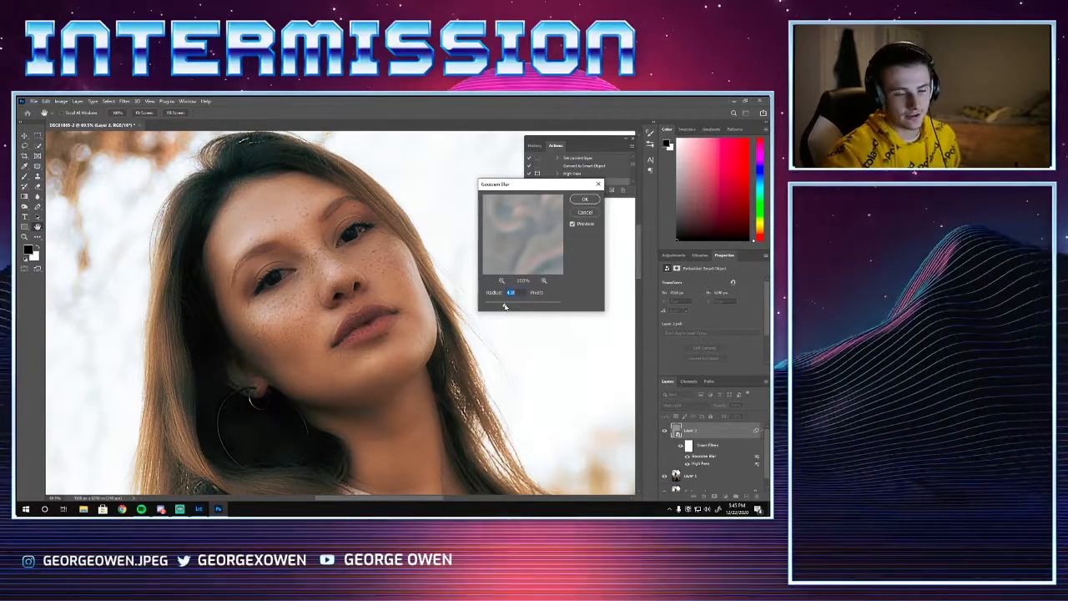
{"action": "left_click_drag", "start_coordinate": [504, 307], "coordinate": [516, 305]}
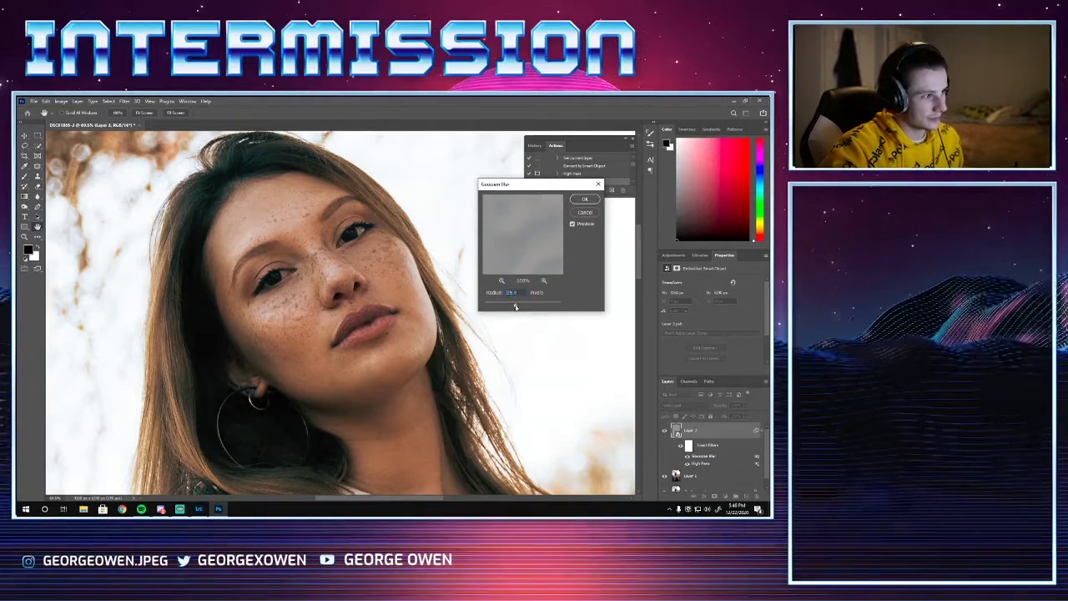
{"action": "left_click_drag", "start_coordinate": [513, 307], "coordinate": [507, 306]}
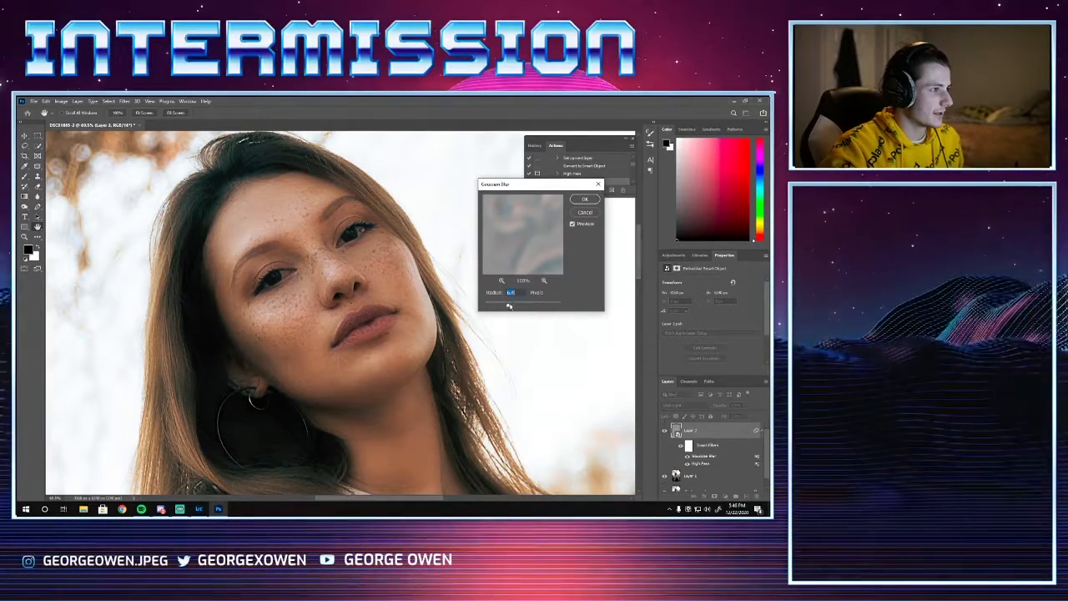
{"action": "left_click", "coordinate": [584, 200]}
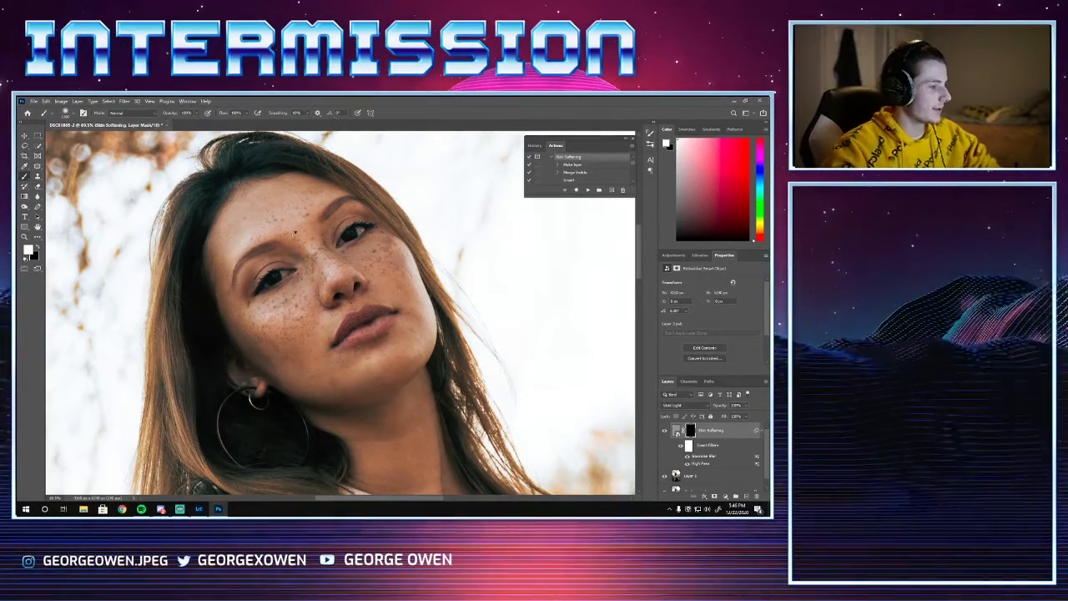
Step: Paint white on the Skin Softening layer mask to bring the softening onto the face and forehead
{"action": "left_click_drag", "start_coordinate": [275, 260], "coordinate": [136, 239]}
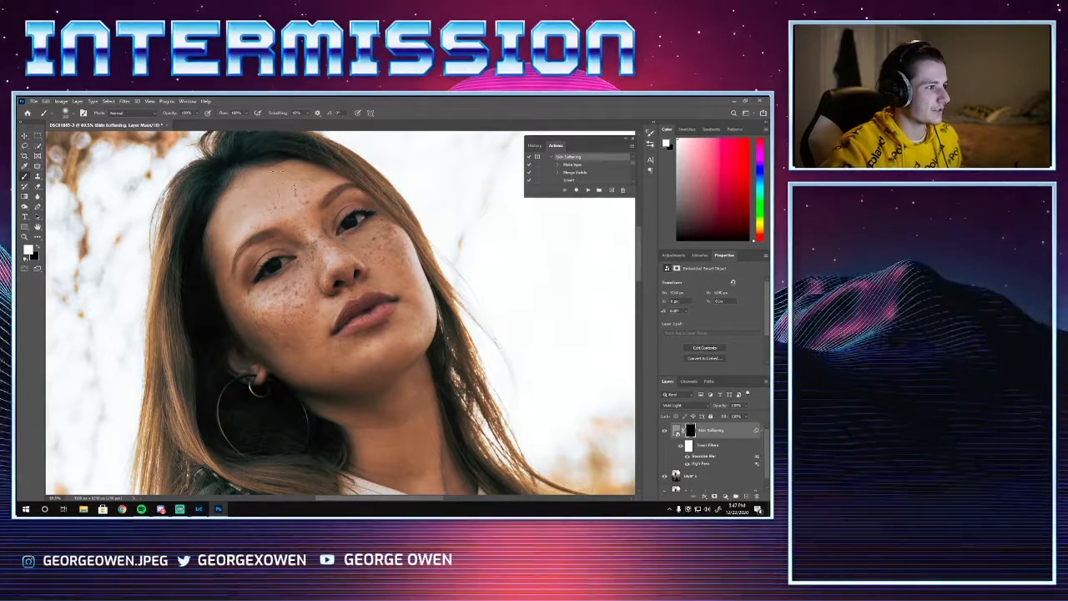
{"action": "left_click_drag", "start_coordinate": [281, 204], "coordinate": [274, 204]}
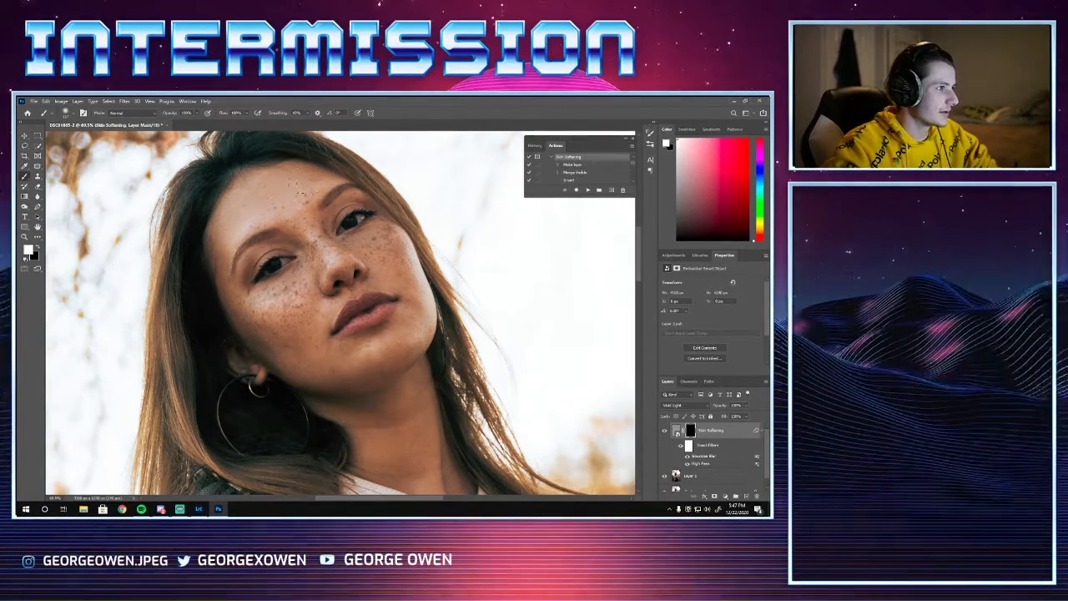
{"action": "left_click_drag", "start_coordinate": [309, 182], "coordinate": [304, 181]}
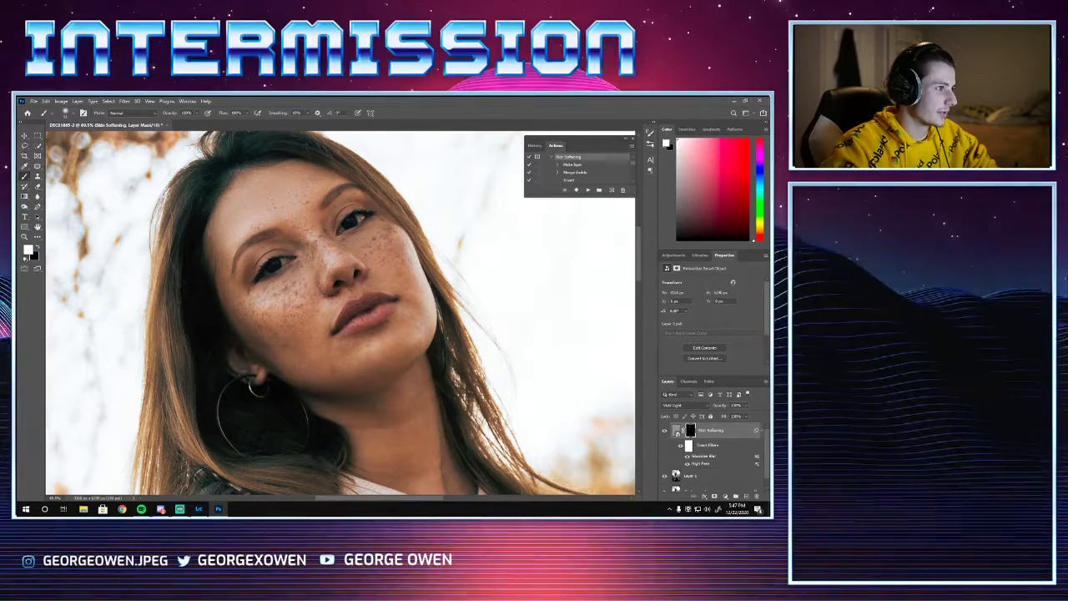
Step: Review the softened face at full-image and close-up view, comparing with the Skin Softening layer hidden and shown
{"action": "key", "text": "ctrl+0"}
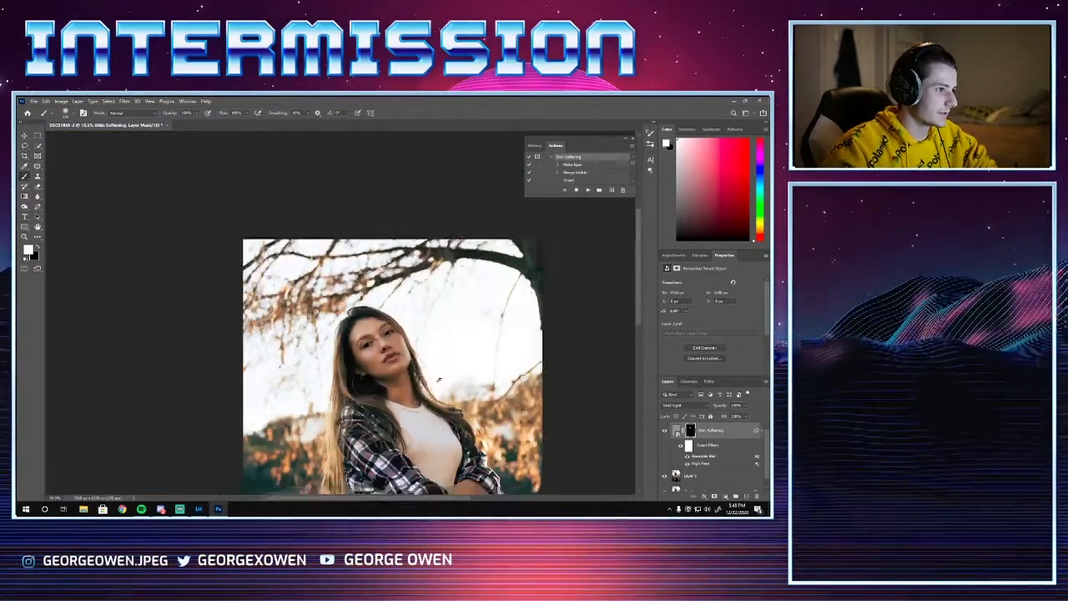
{"action": "scroll", "coordinate": [338, 240], "scroll_direction": "up", "scroll_amount": 5}
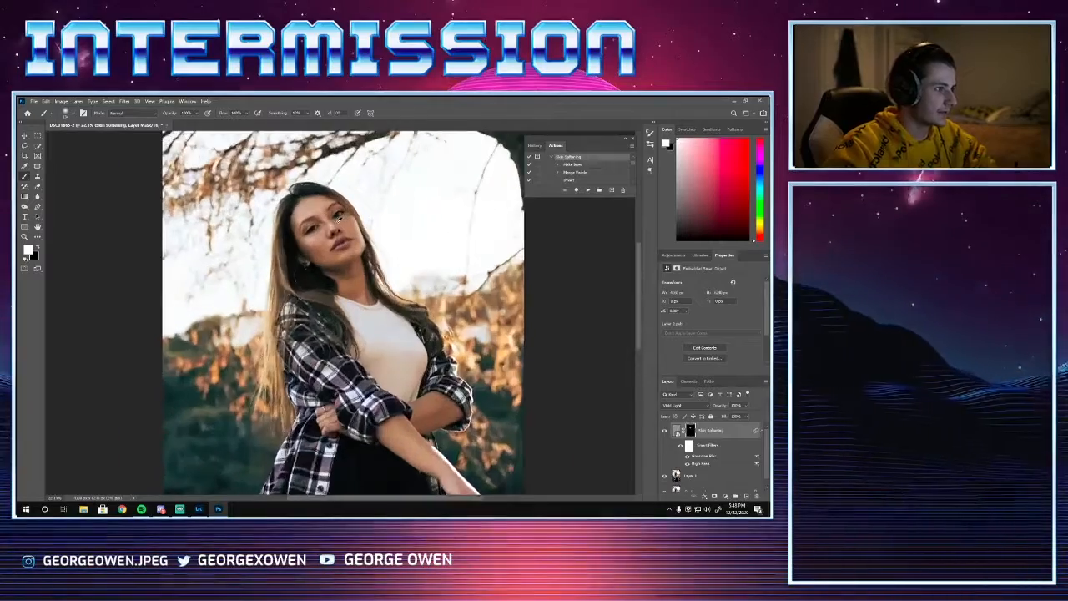
{"action": "scroll", "coordinate": [333, 242], "scroll_direction": "up", "scroll_amount": 4}
{"action": "scroll", "coordinate": [267, 247], "scroll_direction": "up", "scroll_amount": 1}
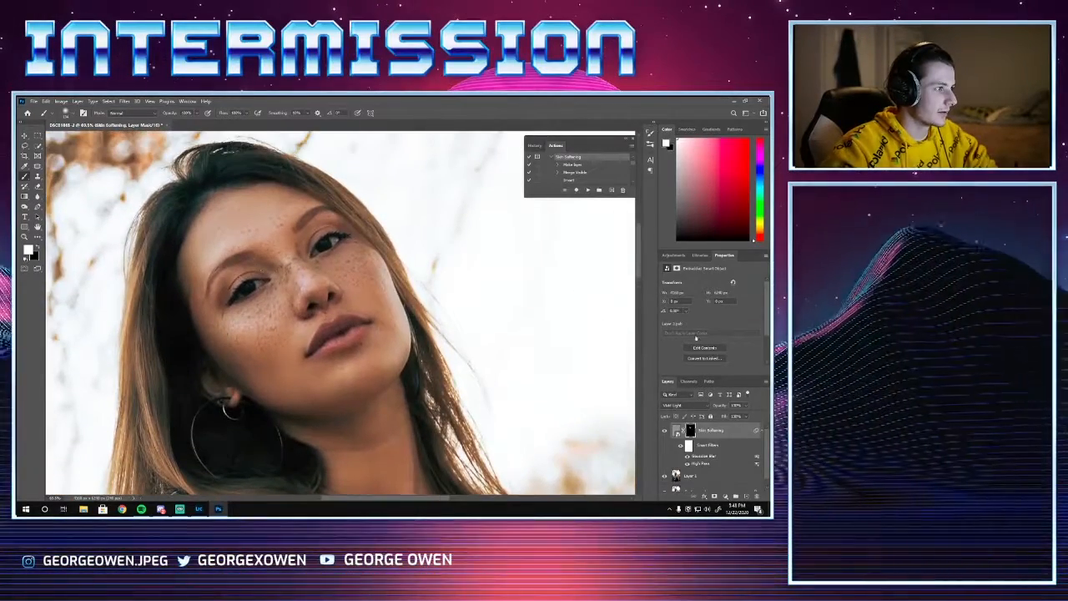
{"action": "left_click", "coordinate": [667, 433]}
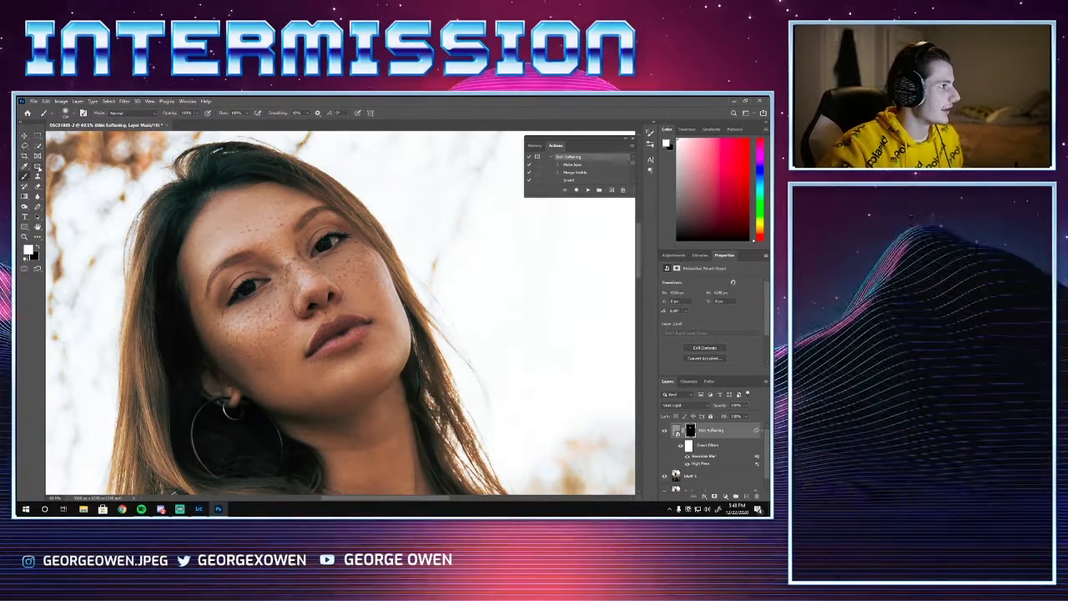
Step: Duplicate Layer 1 together with the Skin Softening layer and merge the copies into one layer
{"action": "scroll", "coordinate": [710, 459], "scroll_direction": "down", "scroll_amount": 1}
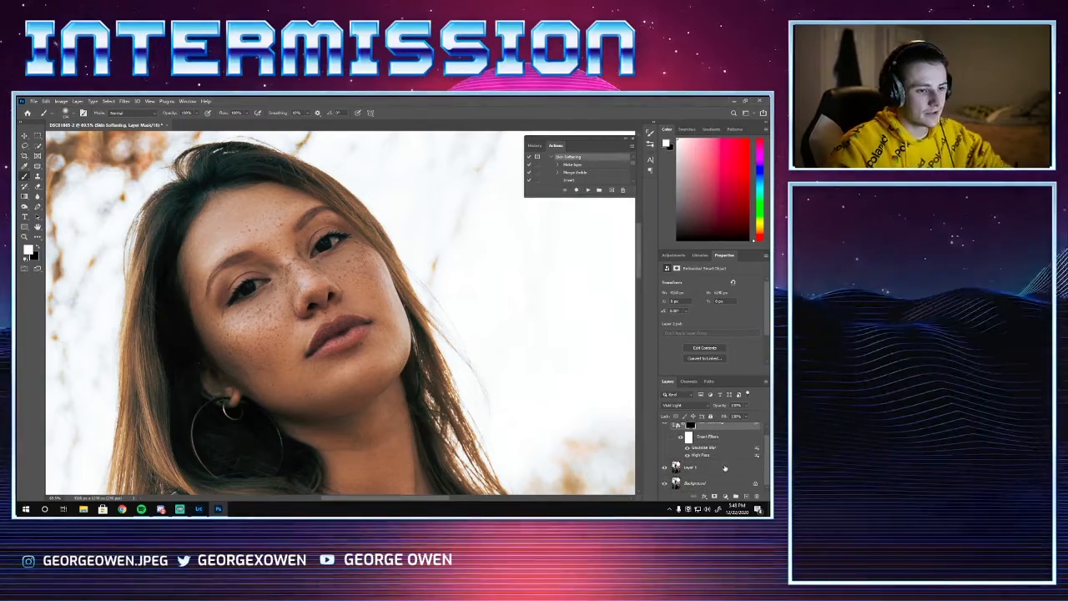
{"action": "left_click", "coordinate": [727, 469]}
{"action": "key", "text": "ctrl+j"}
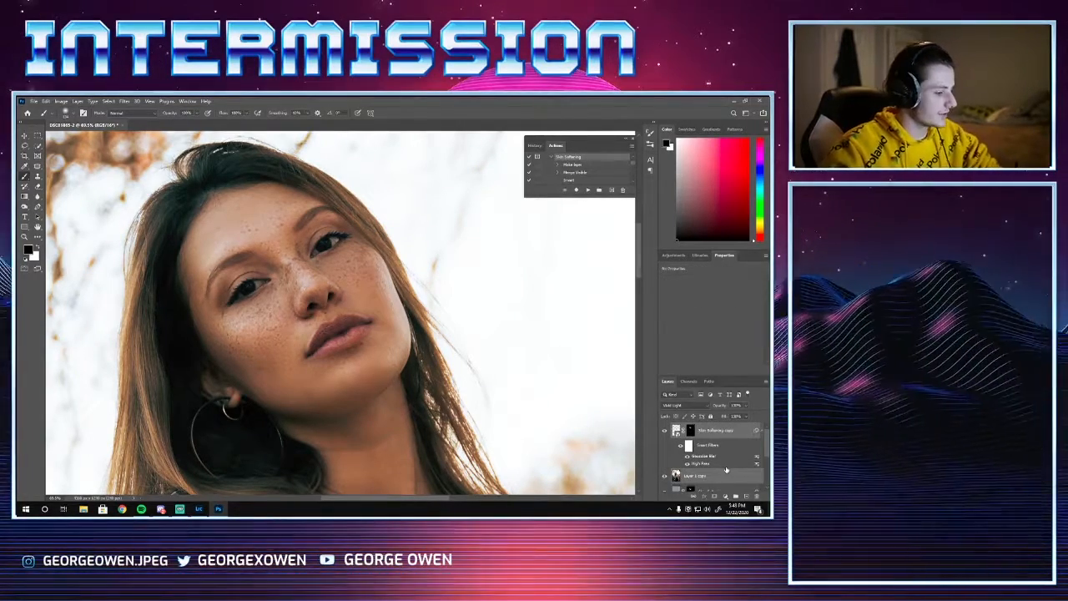
{"action": "key", "text": "ctrl+e"}
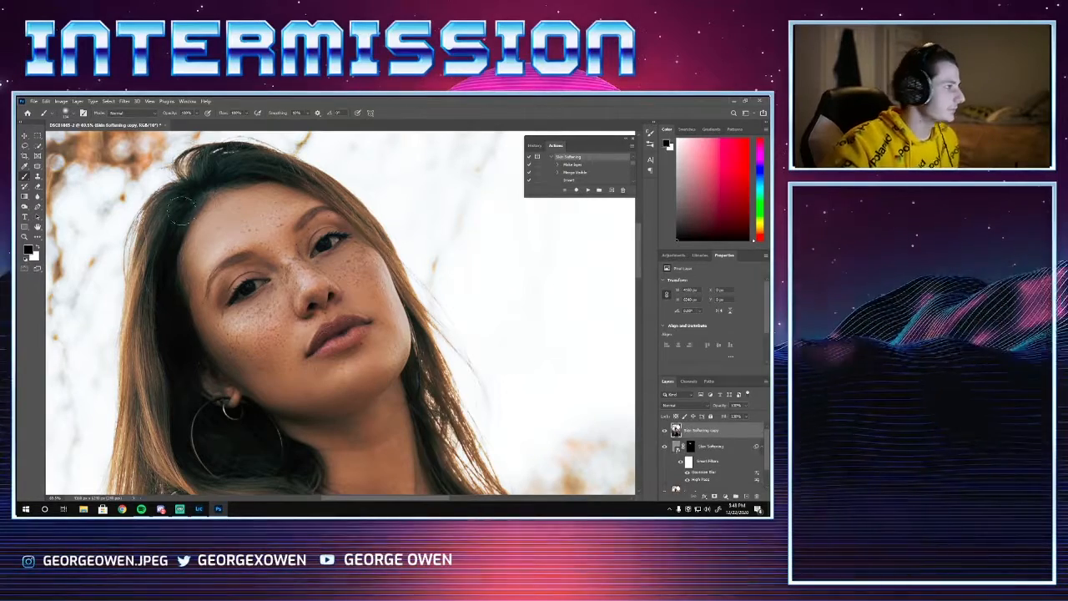
Step: Patch the remaining marks on the sunlit cheek below the eye using the Patch tool, and check the retouched portrait
{"action": "key", "text": "j"}
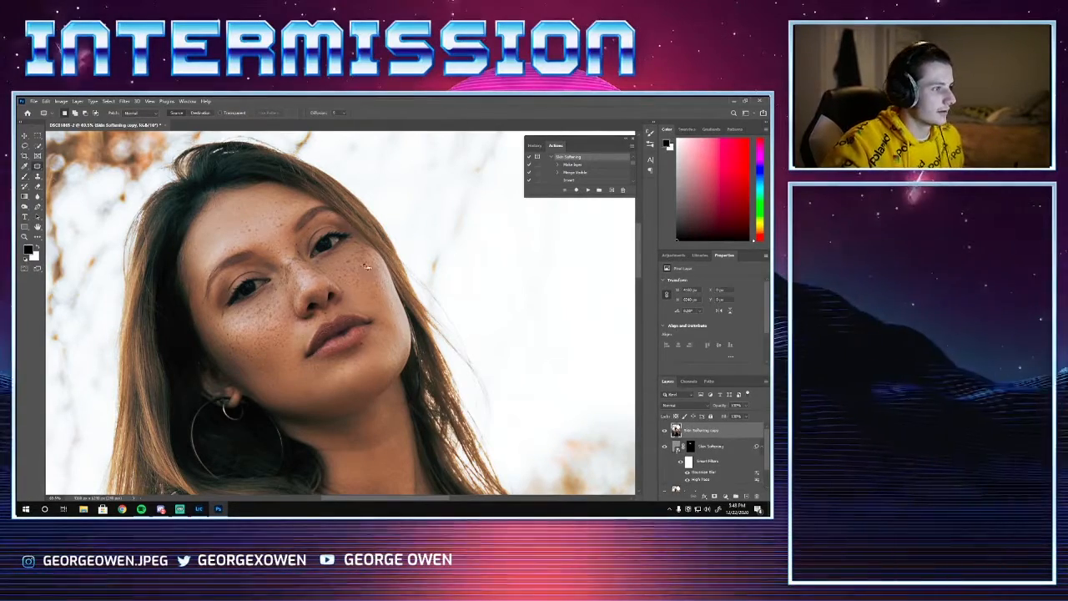
{"action": "left_click_drag", "start_coordinate": [373, 277], "coordinate": [376, 275]}
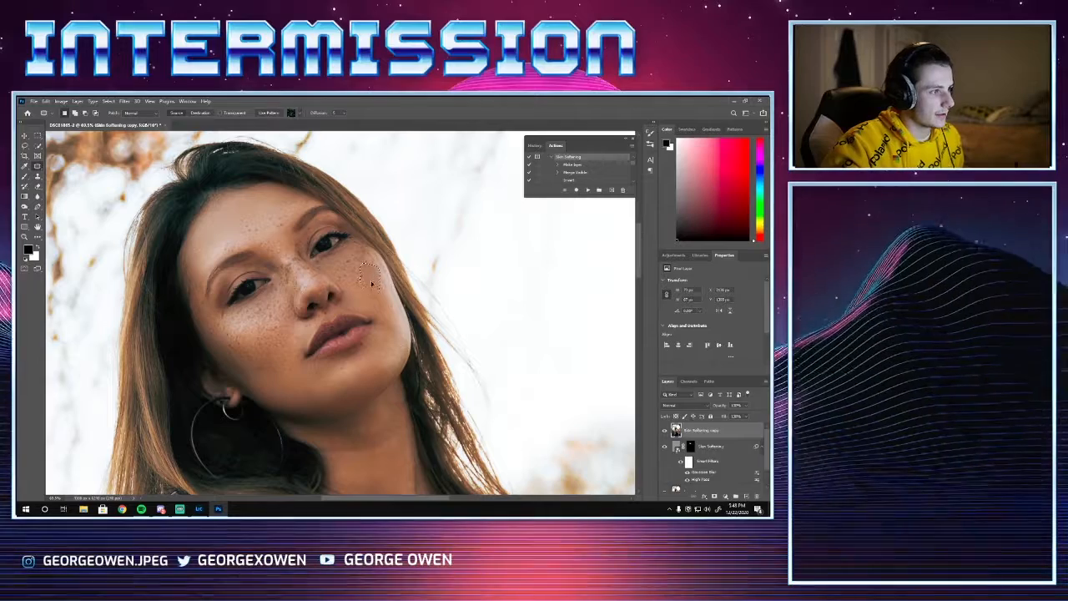
{"action": "key", "text": "ctrl+d"}
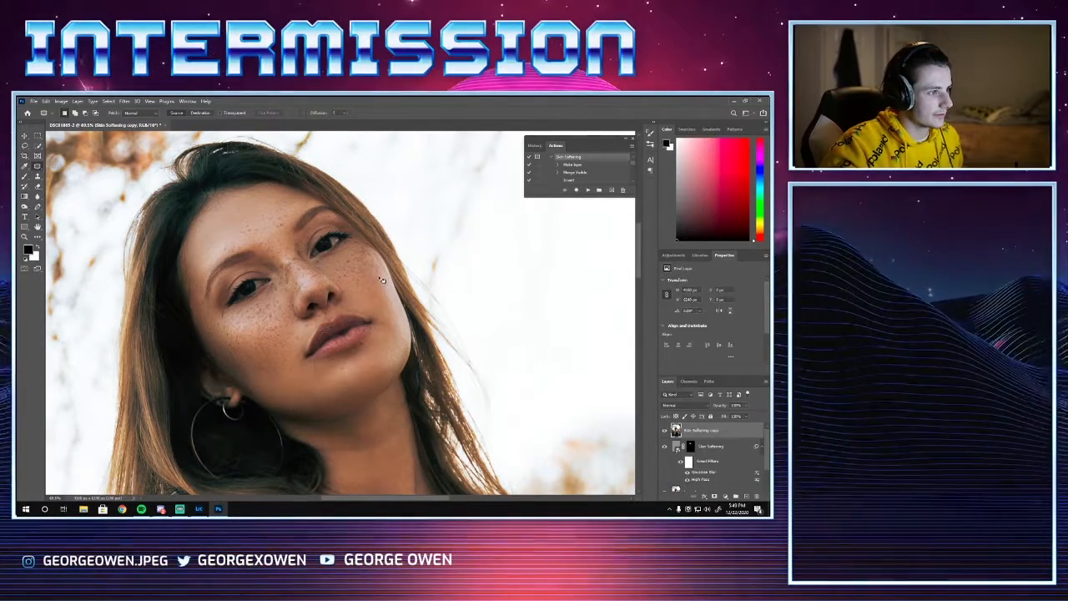
{"action": "left_click_drag", "start_coordinate": [382, 280], "coordinate": [377, 283]}
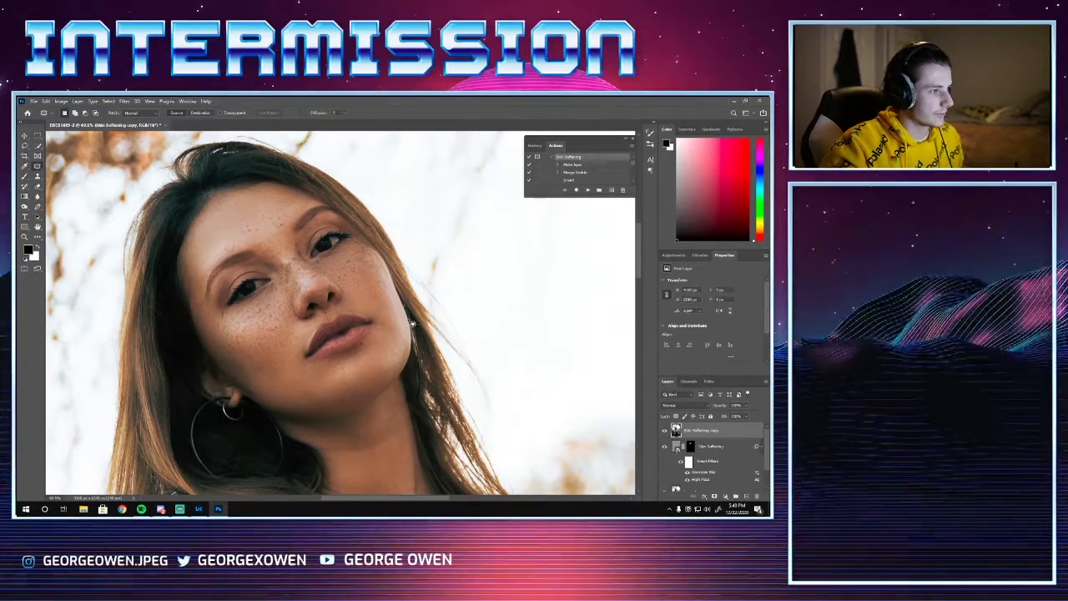
{"action": "key", "text": "ctrl+0"}
{"action": "scroll", "coordinate": [352, 240], "scroll_direction": "up", "scroll_amount": 1}
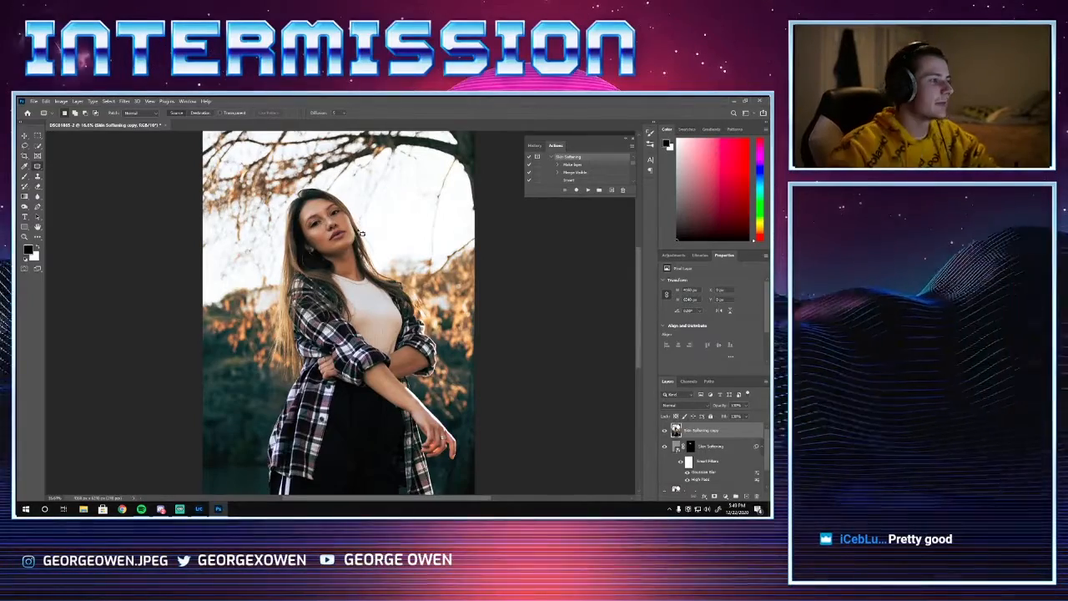
{"action": "scroll", "coordinate": [345, 226], "scroll_direction": "up", "scroll_amount": 1}
{"action": "scroll", "coordinate": [345, 225], "scroll_direction": "up", "scroll_amount": 4}
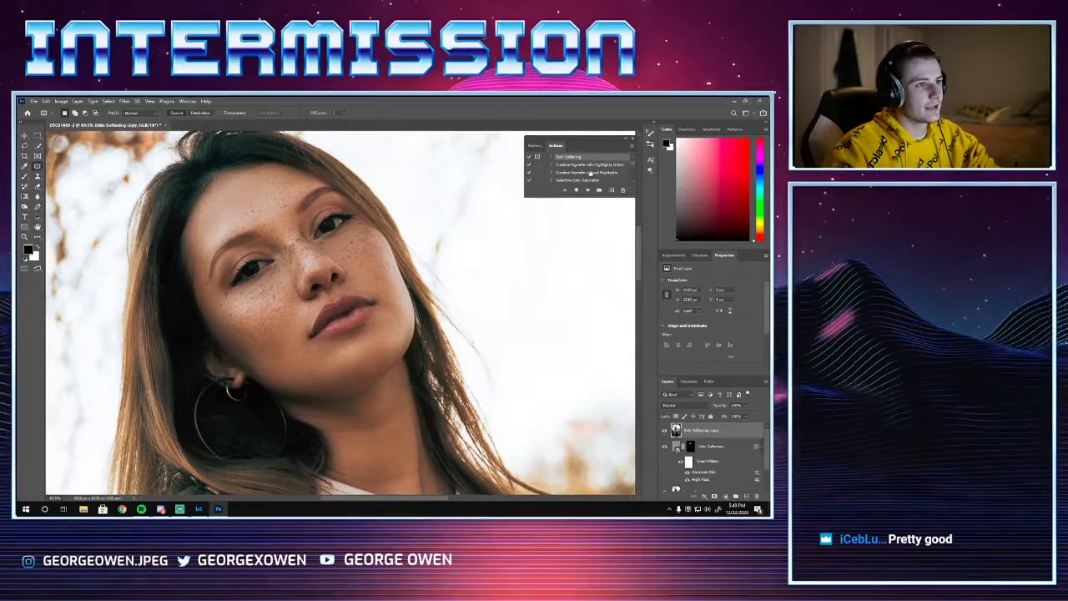
Step: Run the Auto Dodge and Burn action, accepting its Color Range selection of the shadows with range 52 and fuzziness about 69%
{"action": "left_click", "coordinate": [552, 157]}
{"action": "scroll", "coordinate": [589, 173], "scroll_direction": "up", "scroll_amount": 2}
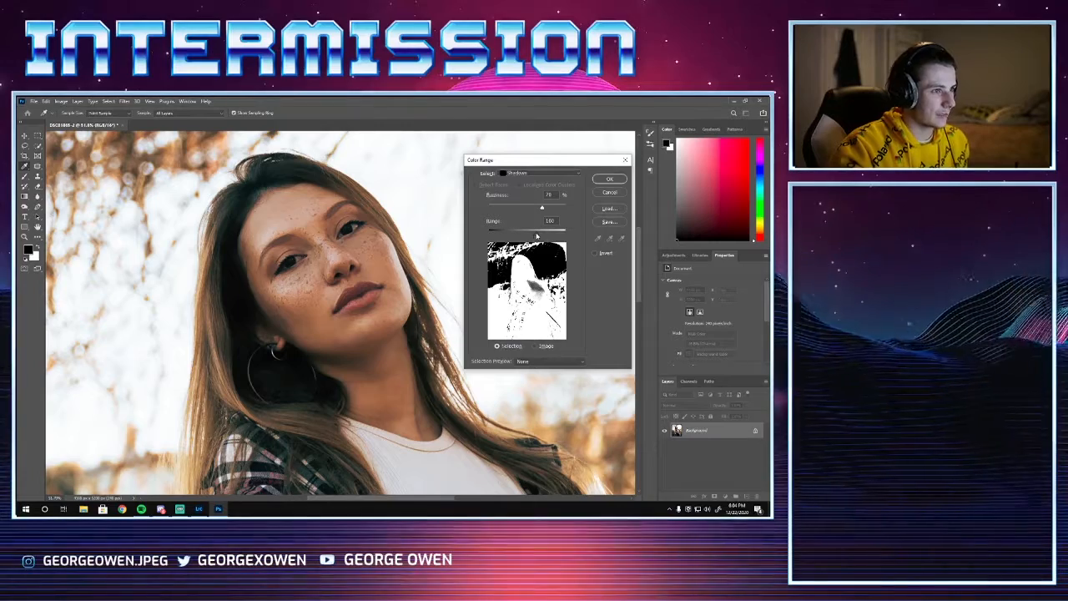
{"action": "left_click_drag", "start_coordinate": [498, 237], "coordinate": [501, 236]}
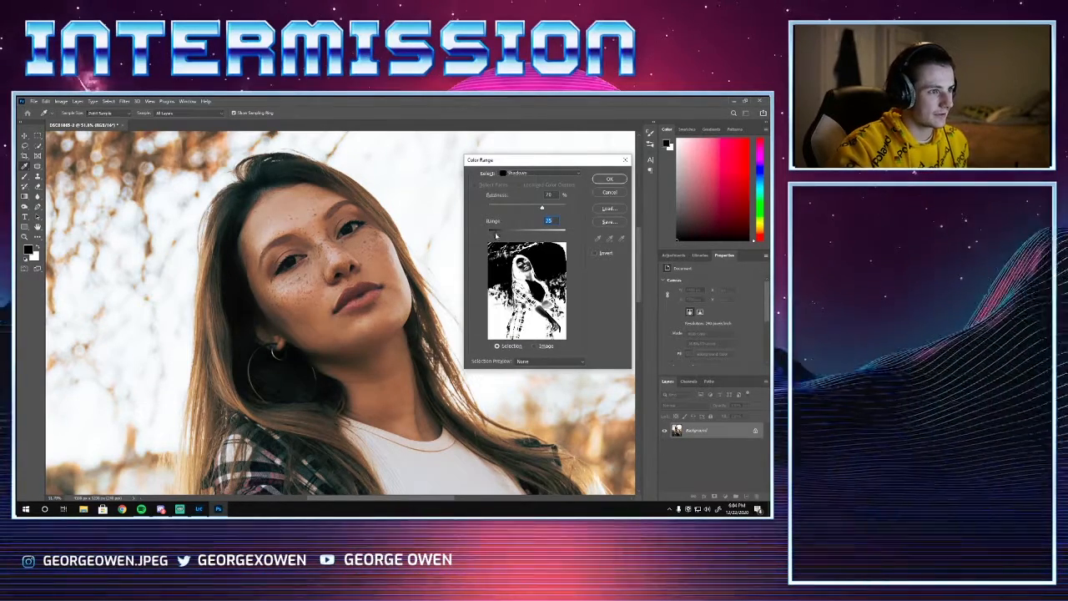
{"action": "left_click_drag", "start_coordinate": [496, 234], "coordinate": [505, 236]}
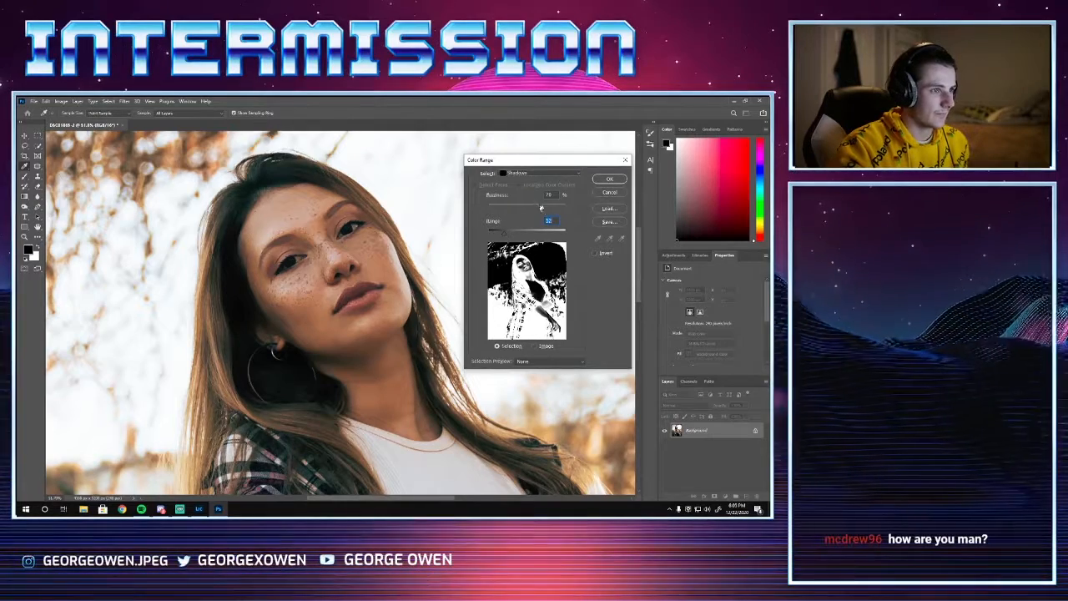
{"action": "mouse_move", "coordinate": [538, 209]}
{"action": "left_mouse_down"}
{"action": "mouse_move", "coordinate": [499, 209]}
{"action": "mouse_move", "coordinate": [544, 209]}
{"action": "left_mouse_up"}
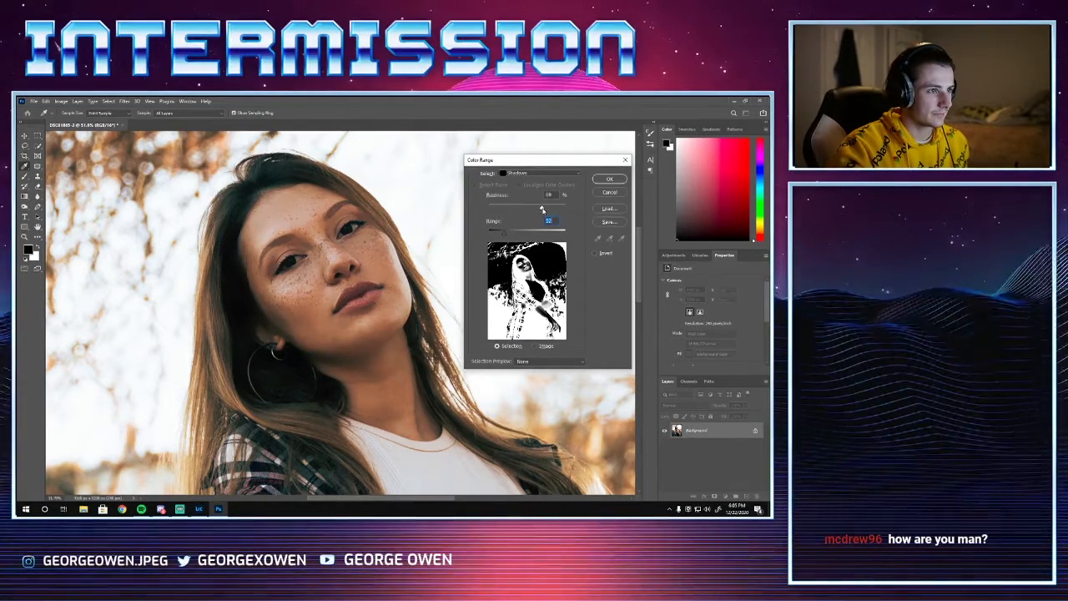
{"action": "left_click", "coordinate": [609, 180]}
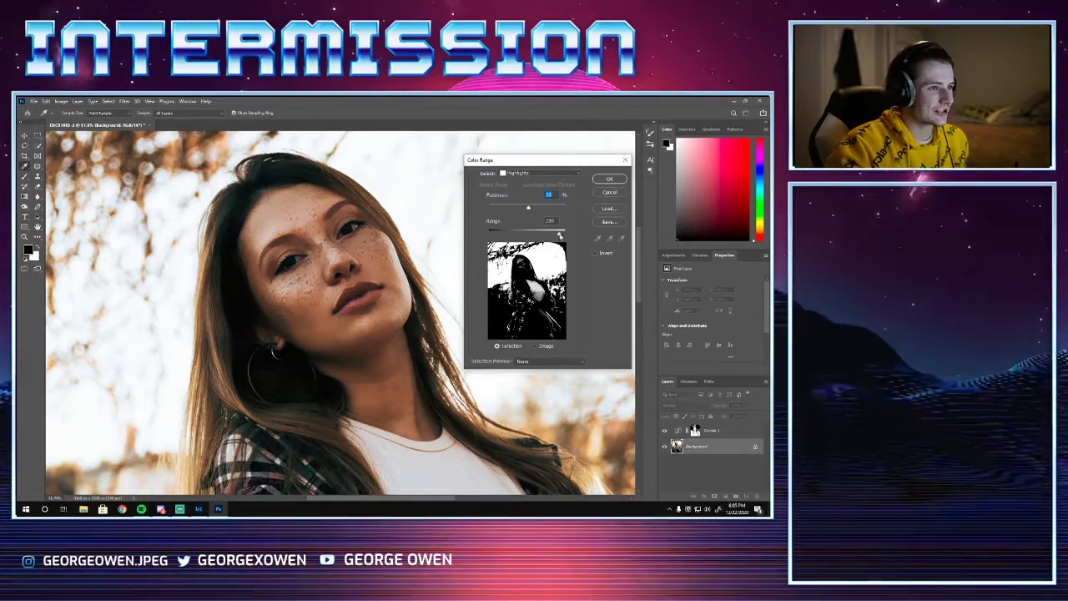
Step: Refine the action's Color Range selection of the highlights, setting the range to 245 and adjusting the fuzziness
{"action": "left_click_drag", "start_coordinate": [559, 236], "coordinate": [560, 235]}
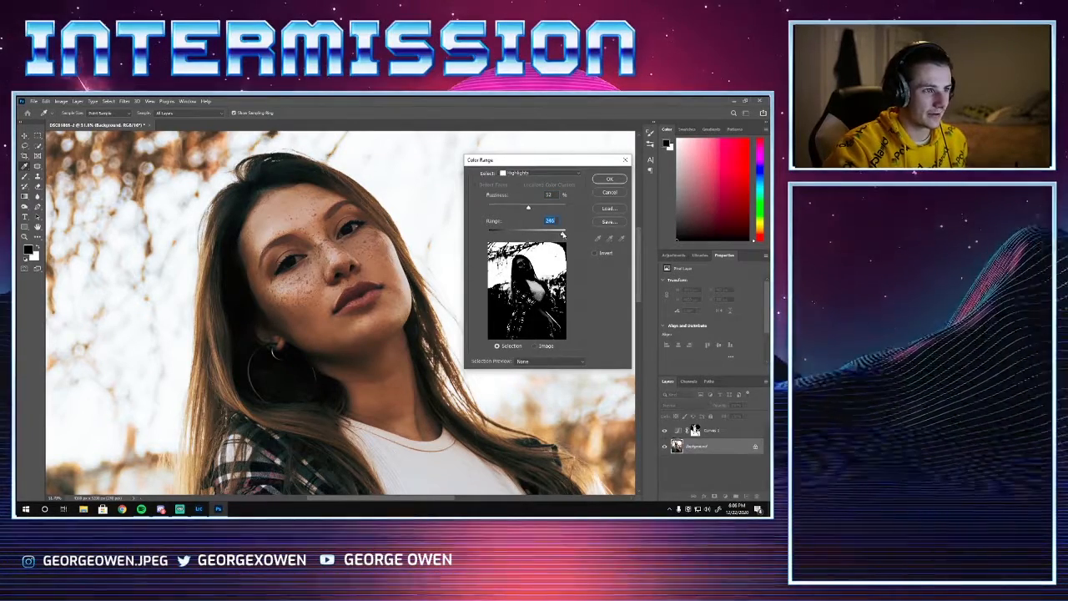
{"action": "left_click_drag", "start_coordinate": [563, 235], "coordinate": [564, 236]}
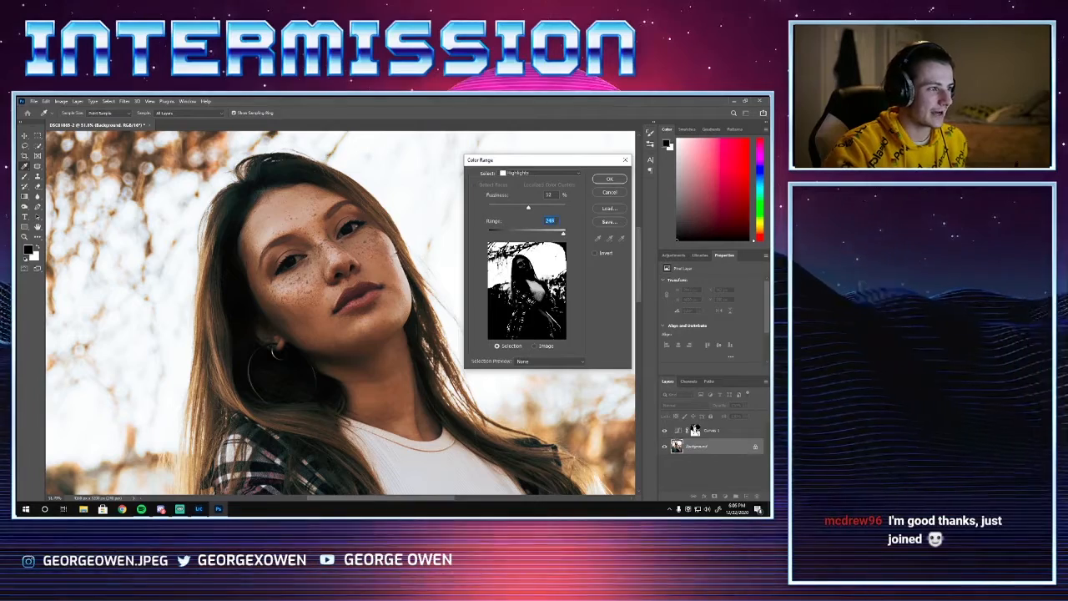
{"action": "left_click_drag", "start_coordinate": [563, 234], "coordinate": [543, 209]}
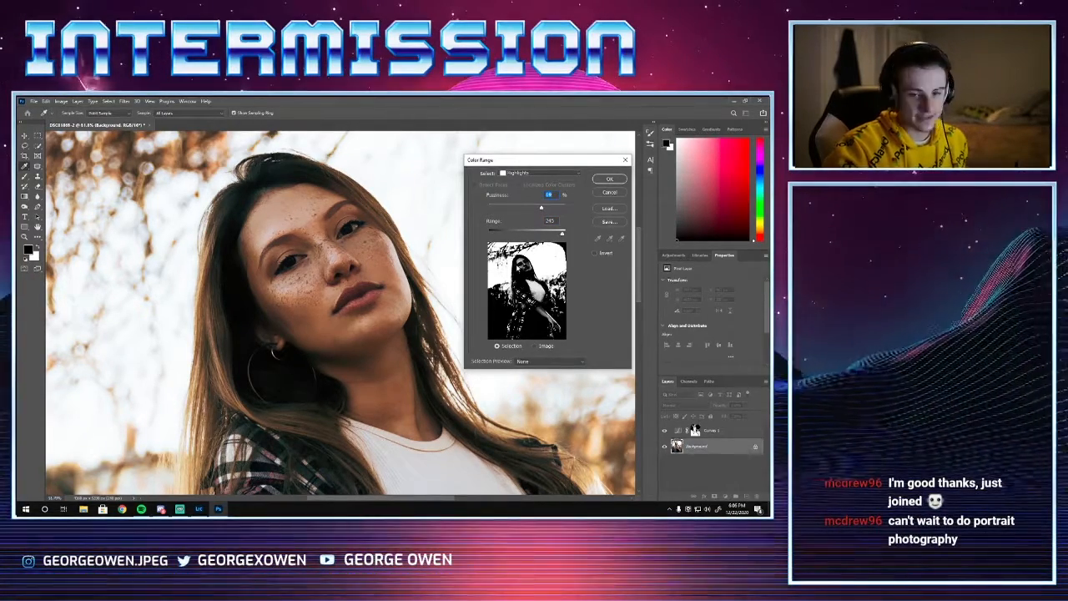
{"action": "left_click_drag", "start_coordinate": [542, 208], "coordinate": [538, 208]}
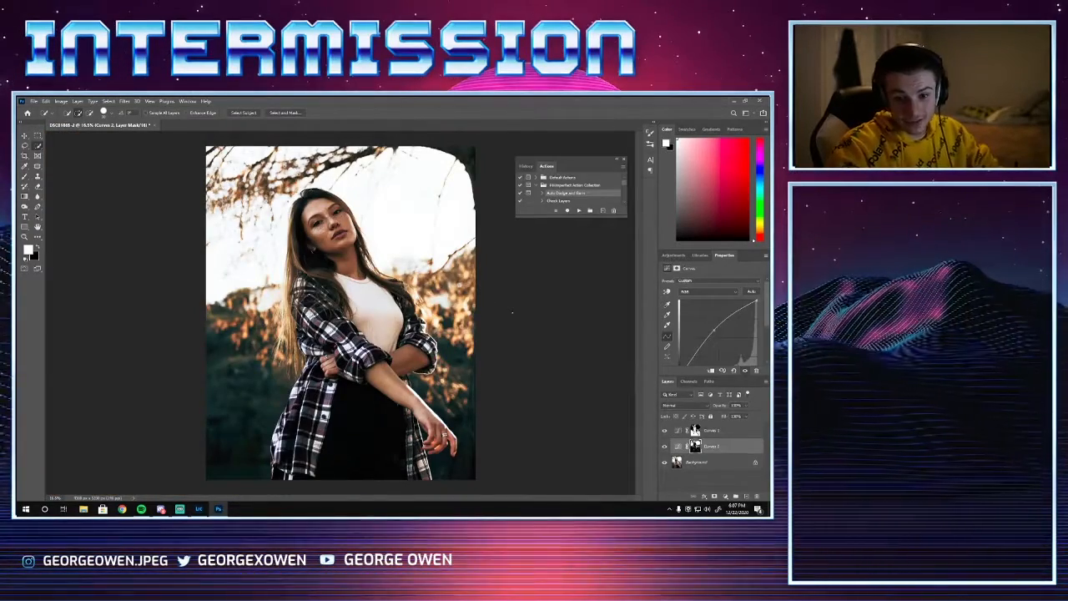
Step: Move the point on the highlights Curves 2 adjustment up the curve to tone down the brightening
{"action": "scroll", "coordinate": [328, 229], "scroll_direction": "up", "scroll_amount": 8}
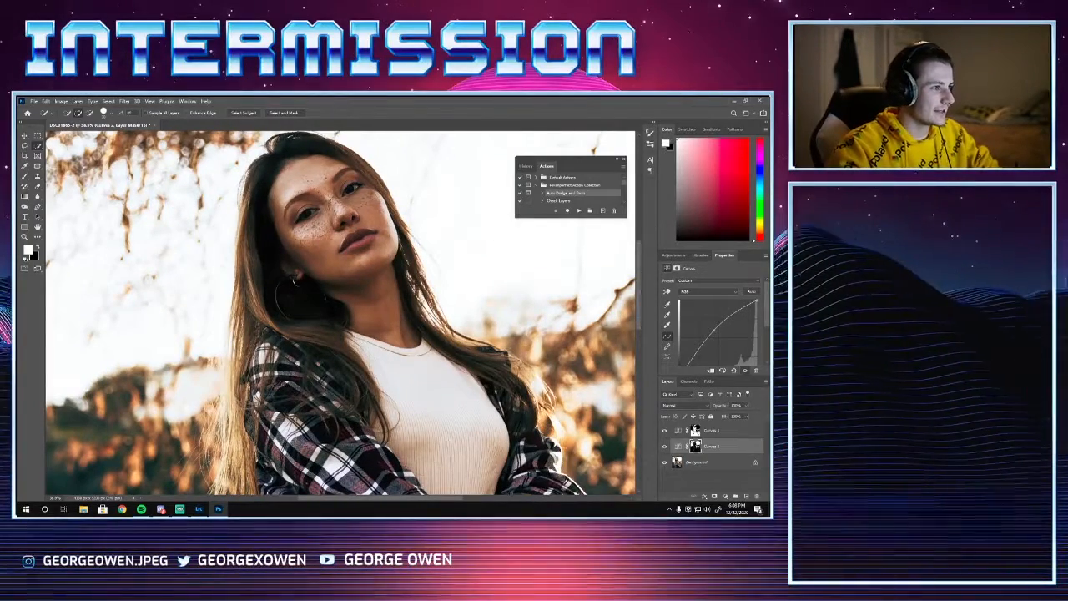
{"action": "left_click", "coordinate": [709, 429]}
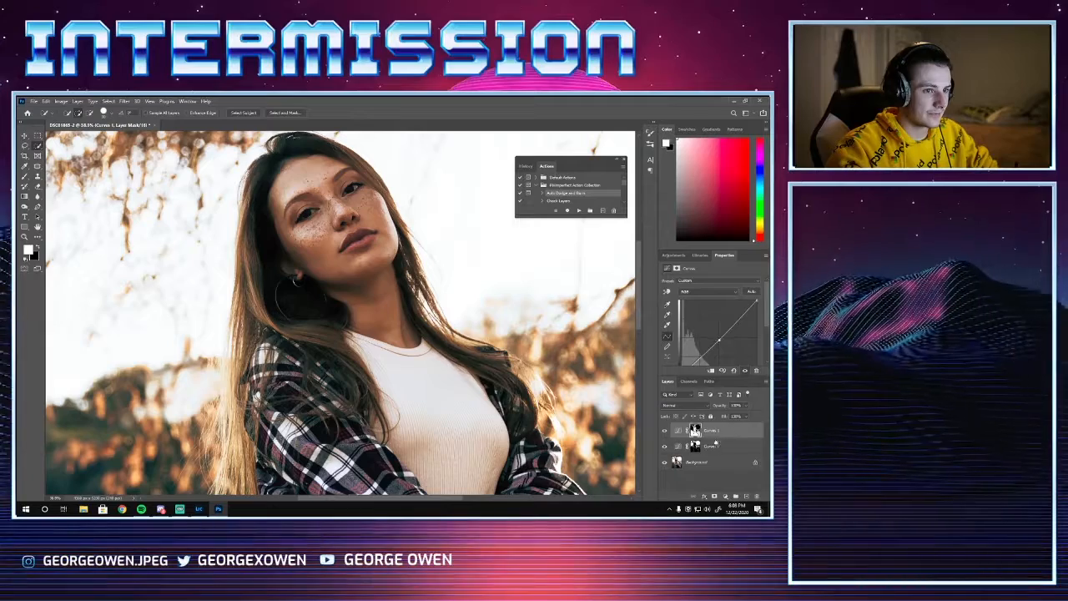
{"action": "left_click", "coordinate": [714, 447]}
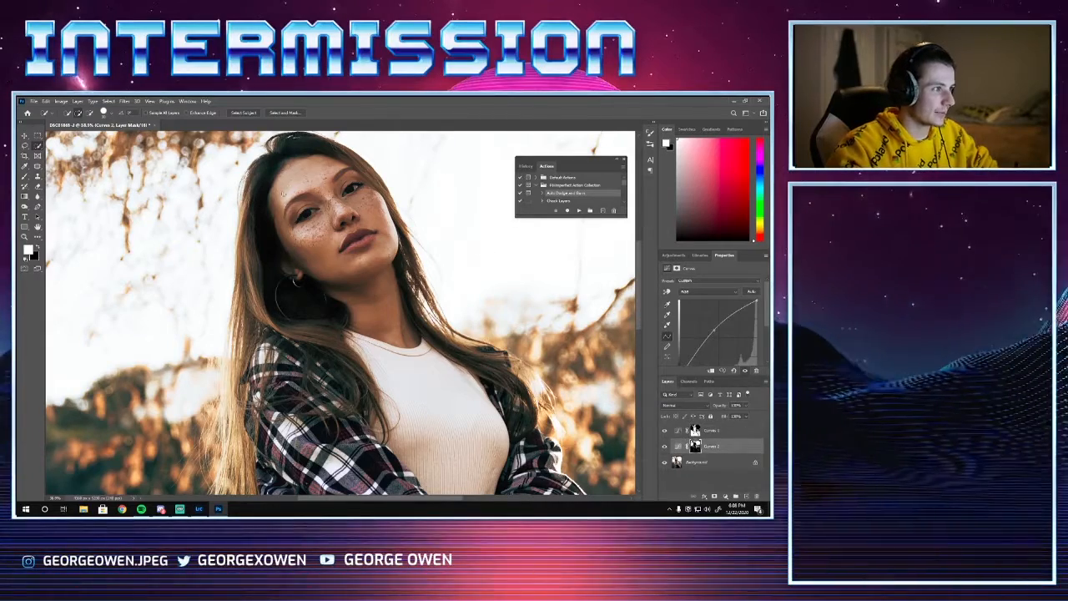
{"action": "left_click_drag", "start_coordinate": [714, 330], "coordinate": [739, 315]}
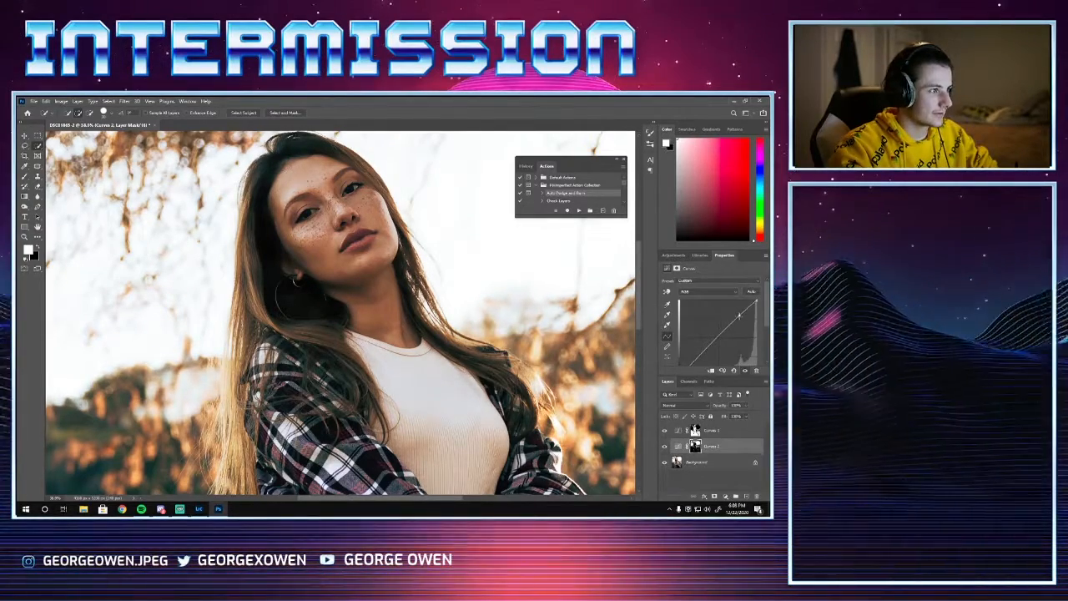
Step: Move the point on the Curves 1 adjustment down into the shadows, and compare the image without the Curves layers
{"action": "left_click", "coordinate": [695, 429]}
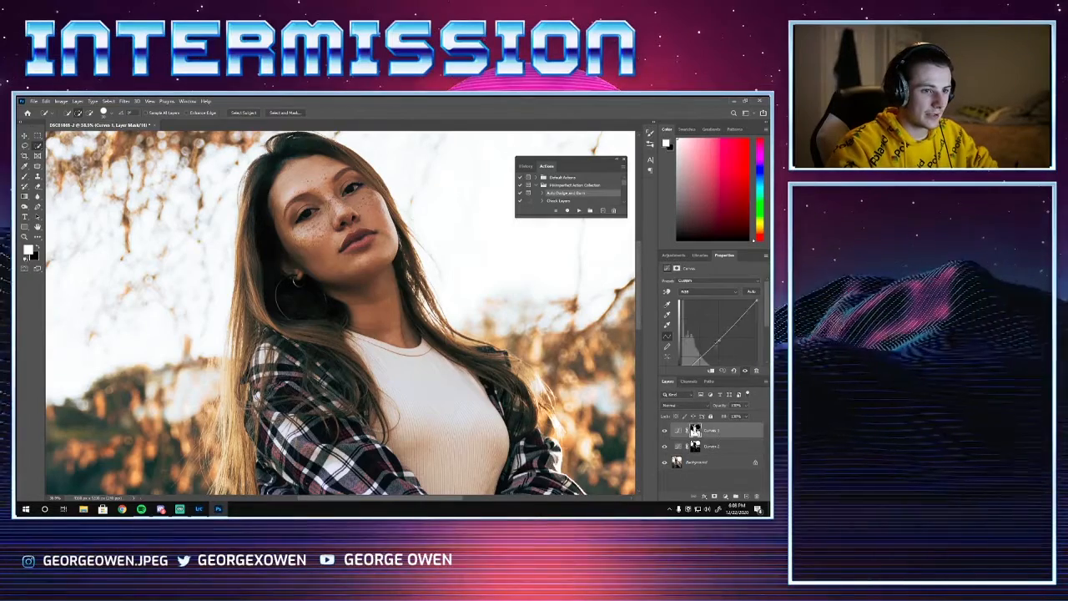
{"action": "left_click_drag", "start_coordinate": [718, 340], "coordinate": [702, 356]}
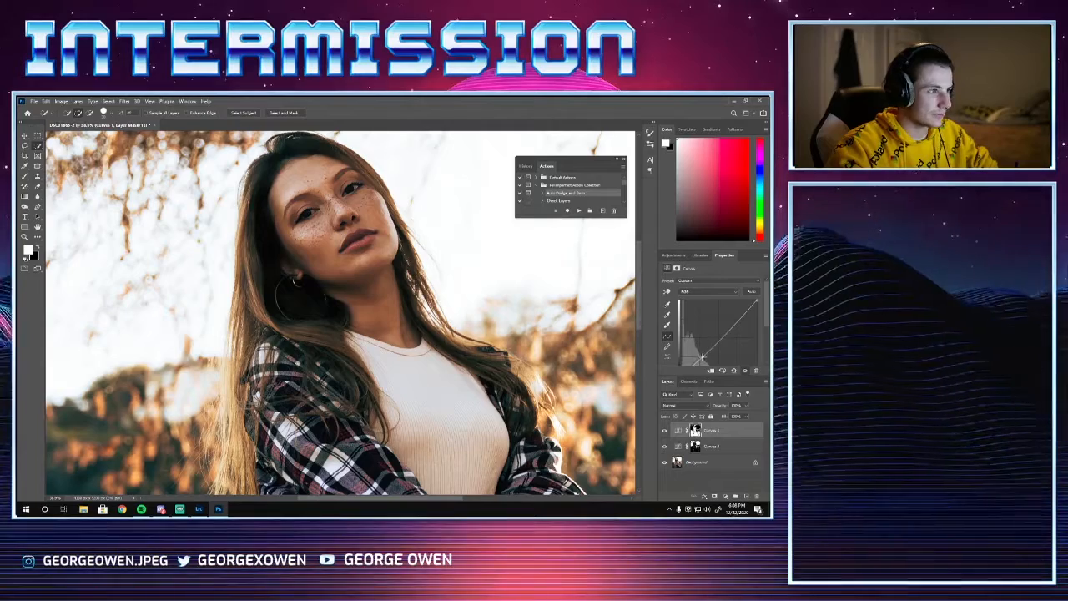
{"action": "key", "text": "ctrl+0"}
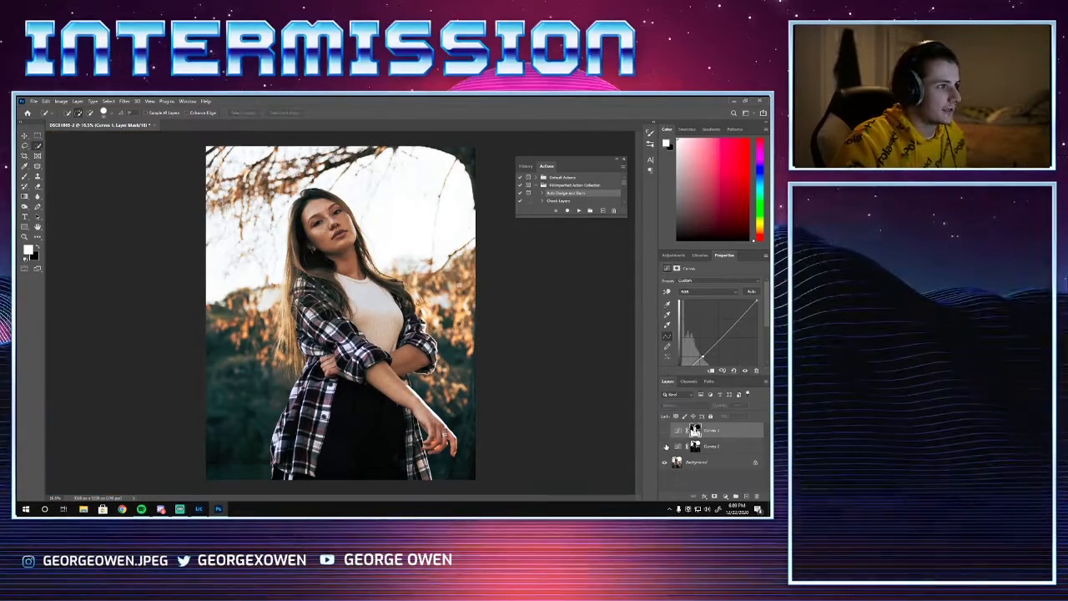
{"action": "left_click", "coordinate": [696, 429]}
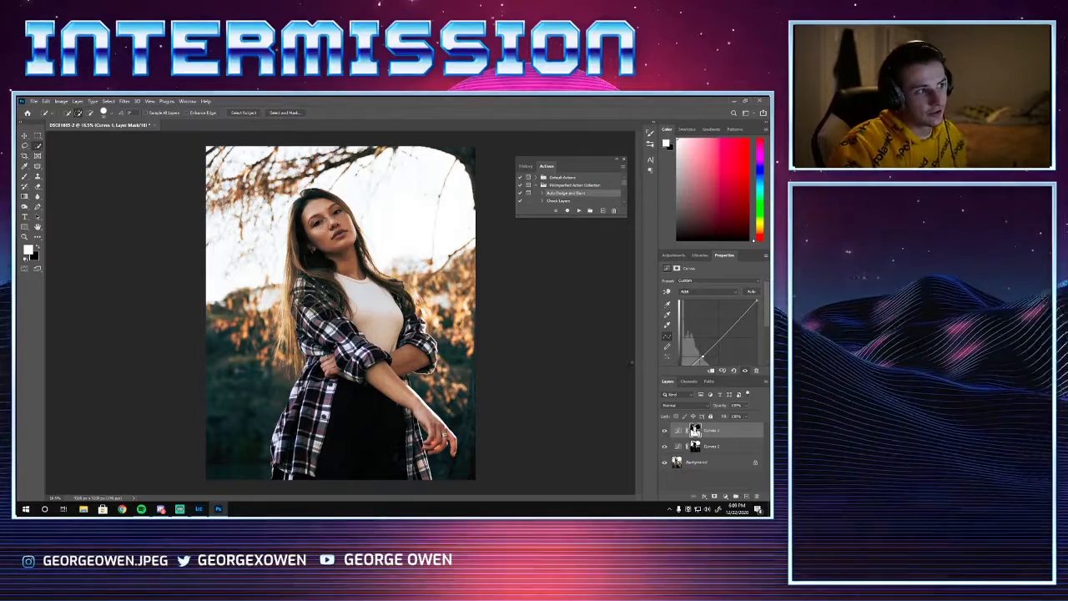
Step: Clear both Curves layers from the stack, leaving only the Background layer, and save the photo
{"action": "left_click", "coordinate": [731, 447], "text": "shift"}
{"action": "key", "text": "Delete"}
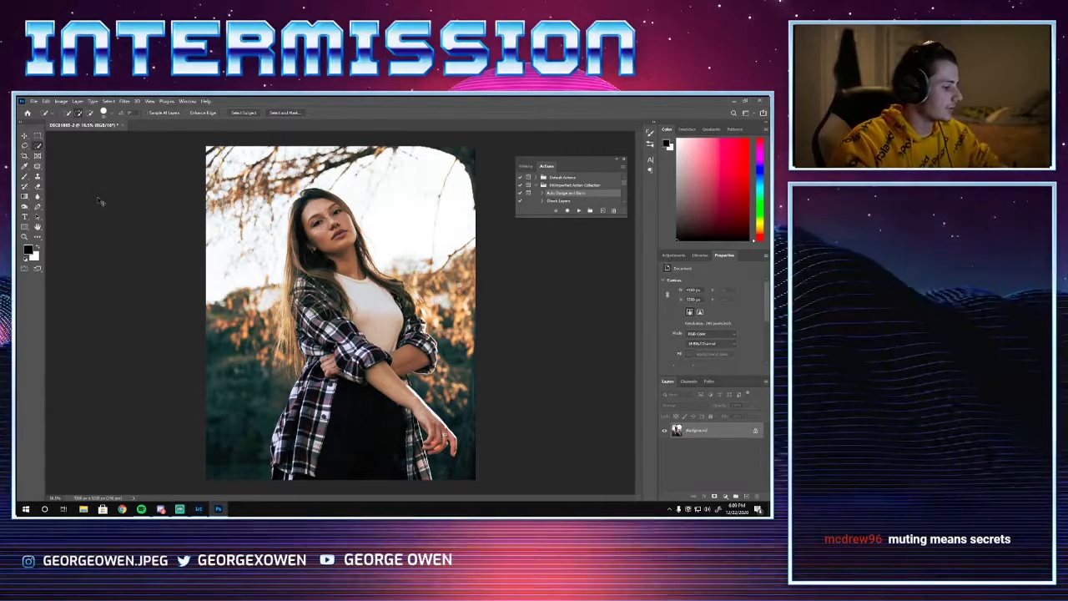
{"action": "key", "text": "ctrl+s"}
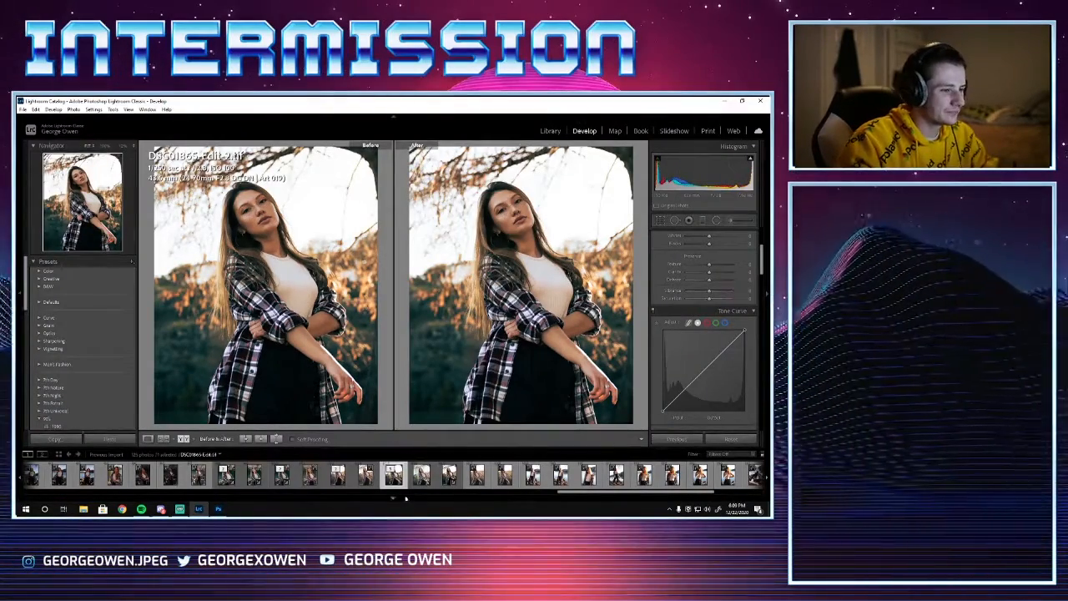
Step: Compare the original DSC01865.ARW with DSC01865-Edit.tif and DSC01865-Edit-2.tif in Lightroom Classic
{"action": "left_click", "coordinate": [447, 478]}
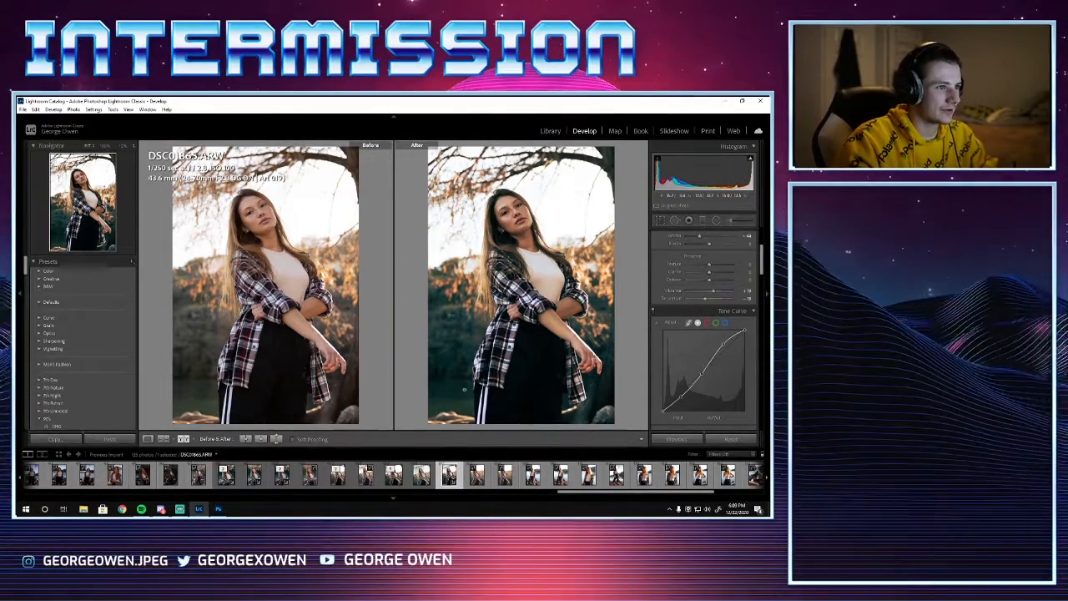
{"action": "left_click", "coordinate": [421, 476]}
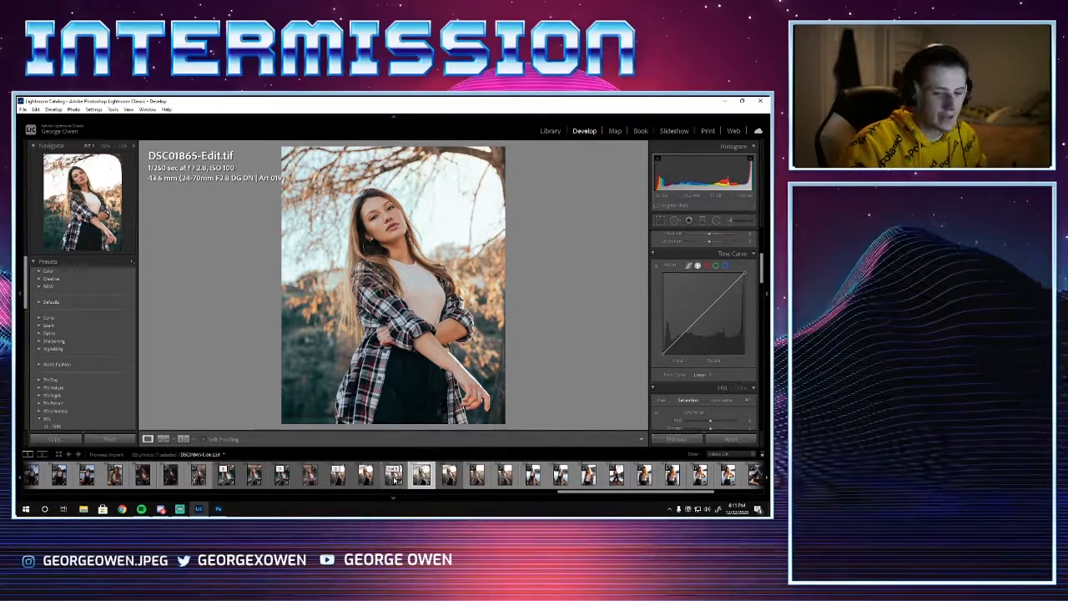
{"action": "left_click", "coordinate": [394, 477]}
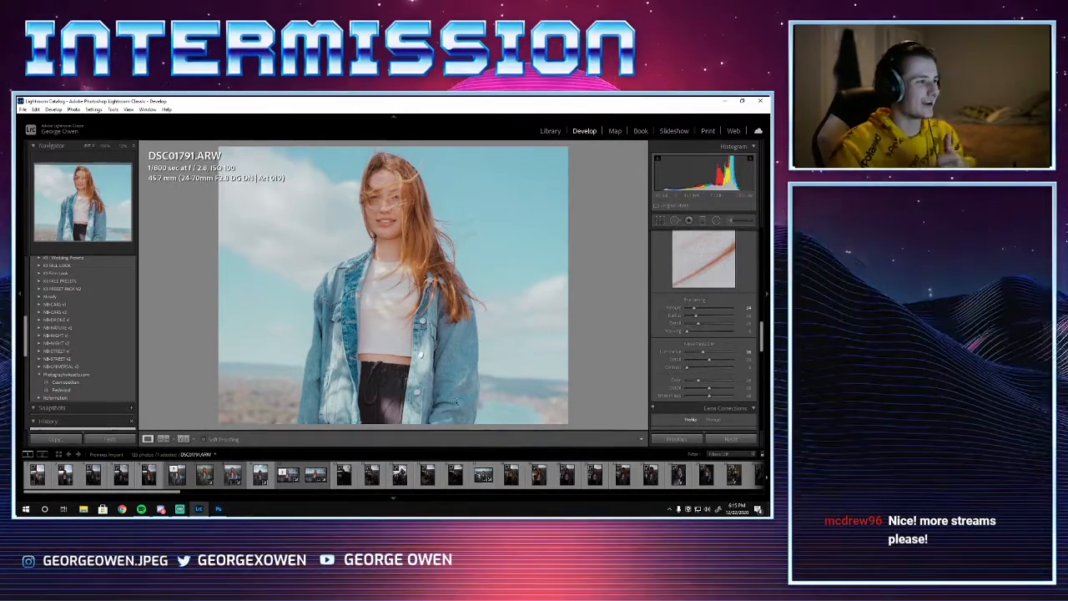
Step: Switch to Streamlabs OBS and hide the Display Capture source in the Intermission scene
{"action": "left_click", "coordinate": [180, 509]}
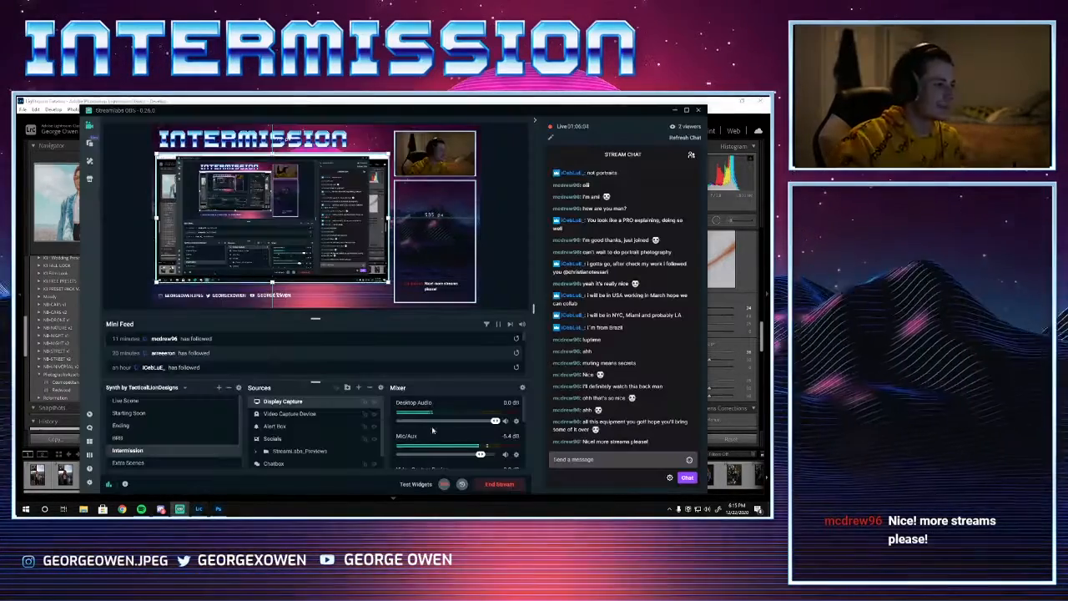
{"action": "left_click", "coordinate": [373, 402]}
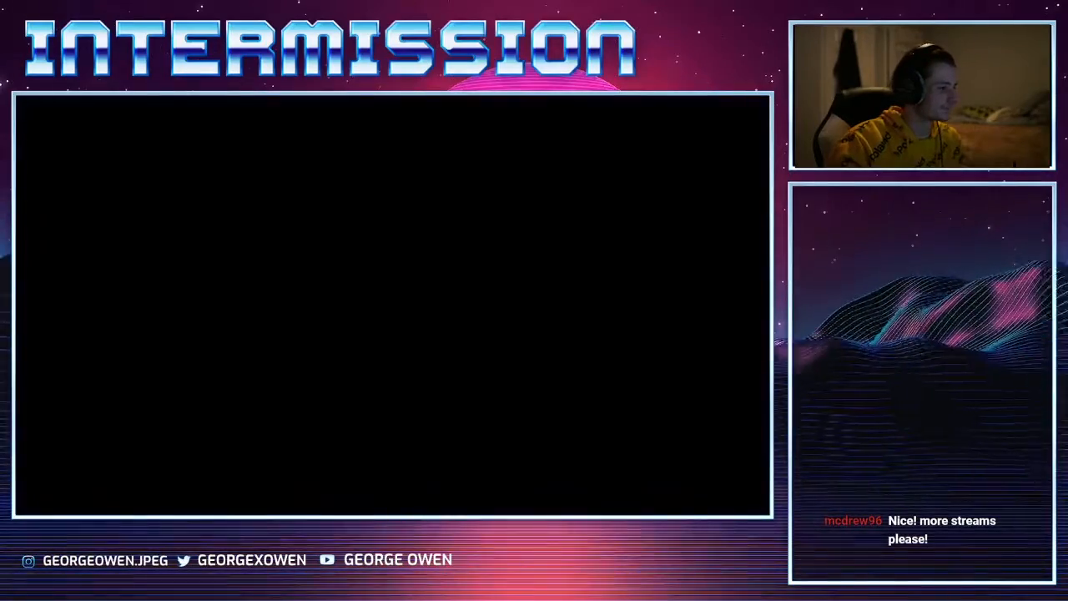